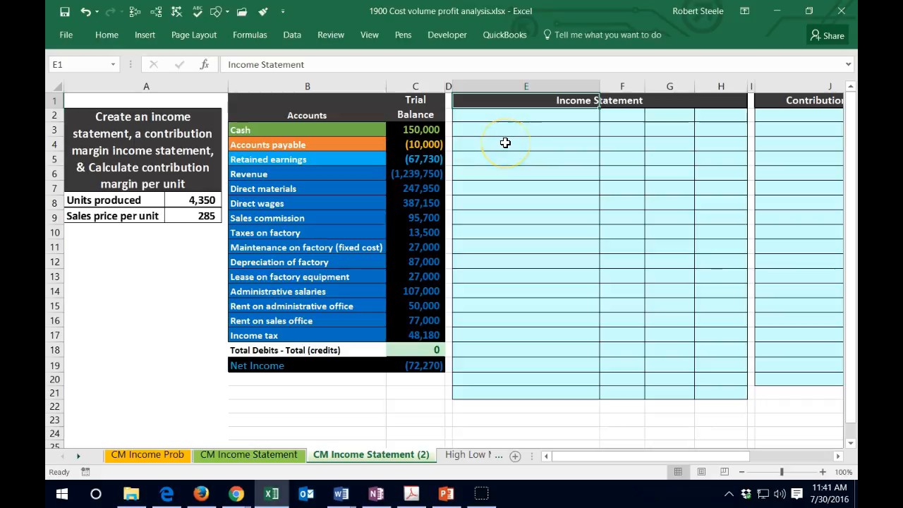
- Examine the blank income statement, contribution margin income statement and contribution margin per unit areas, and the revenue and expense accounts in the trial balance
{"action": "key", "text": "Down"}
{"action": "key", "text": "Right"}
{"action": "key", "text": "Right"}
{"action": "key", "text": "Right"}
{"action": "key", "text": "Right"}
{"action": "key", "text": "Right"}
{"action": "key", "text": "Right"}
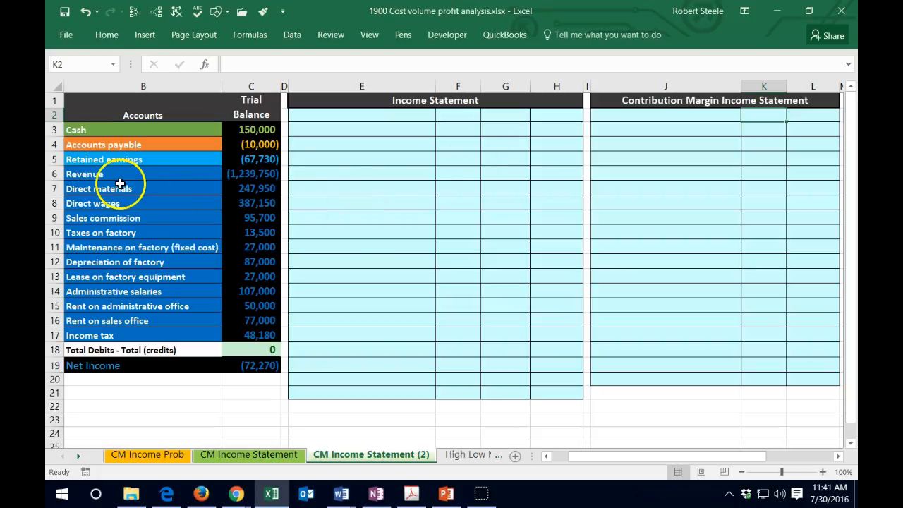
{"action": "left_click_drag", "start_coordinate": [115, 174], "coordinate": [278, 336]}
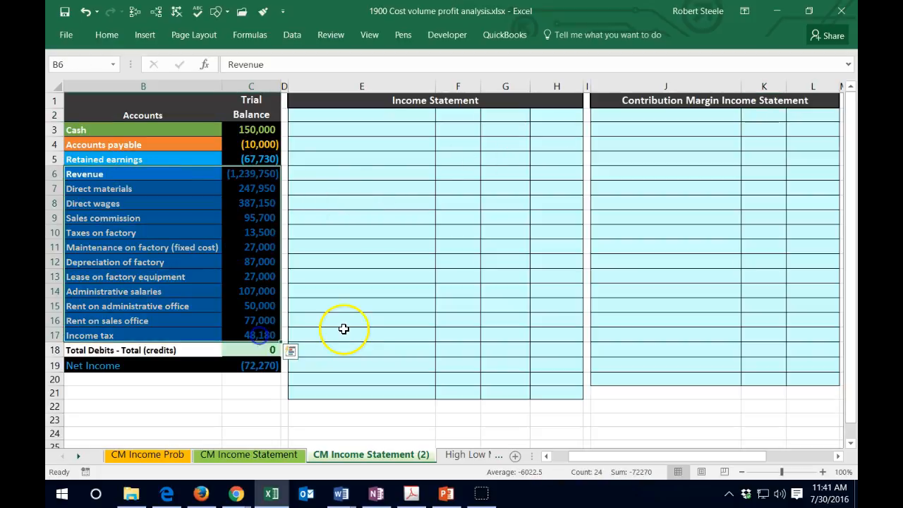
{"action": "left_click_drag", "start_coordinate": [345, 329], "coordinate": [347, 325]}
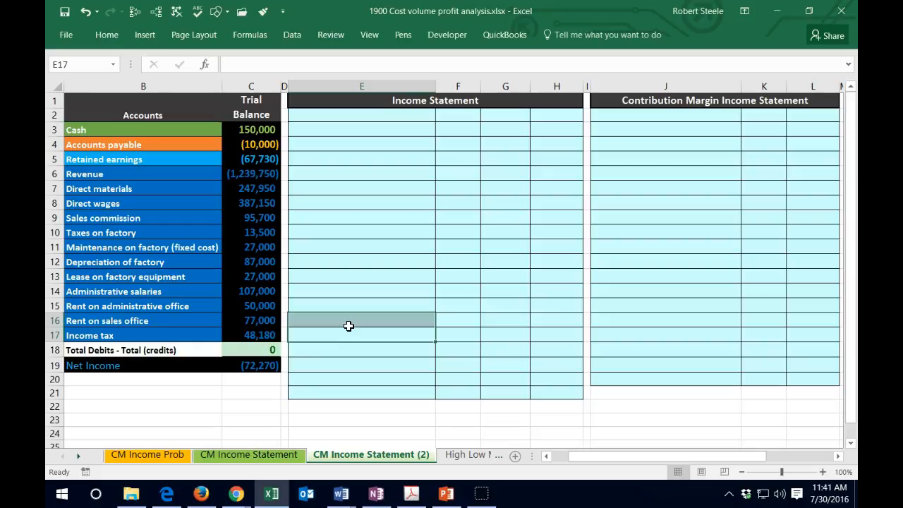
{"action": "key", "text": "Right"}
{"action": "key", "text": "Right"}
{"action": "key", "text": "Right"}
{"action": "key", "text": "Right"}
{"action": "key", "text": "Right"}
{"action": "key", "text": "Right"}
{"action": "key", "text": "Right"}
{"action": "key", "text": "Right"}
{"action": "key", "text": "Right"}
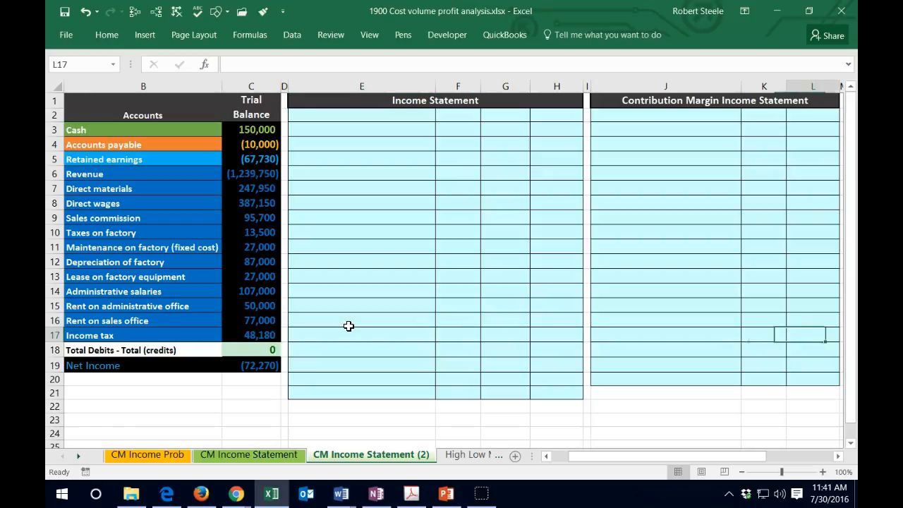
{"action": "left_click", "coordinate": [576, 127]}
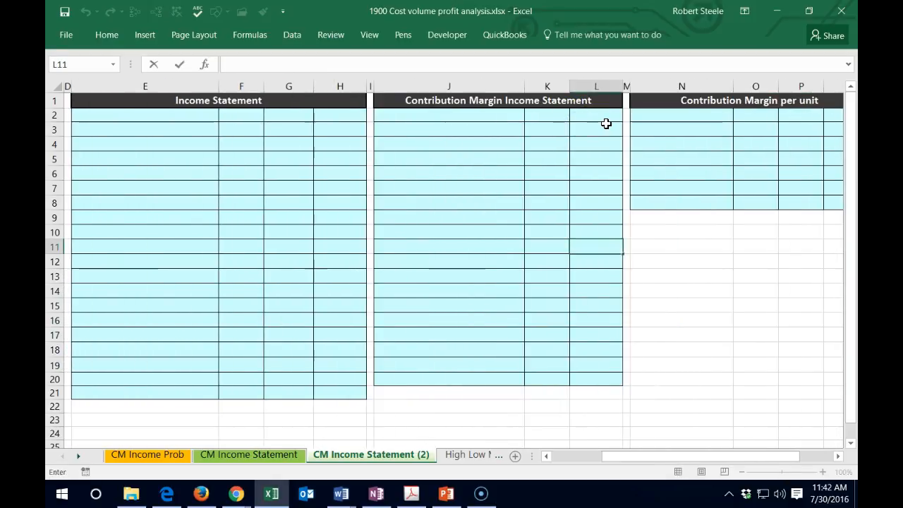
{"action": "key", "text": "Right"}
{"action": "key", "text": "Right"}
{"action": "key", "text": "Right"}
{"action": "key", "text": "Right"}
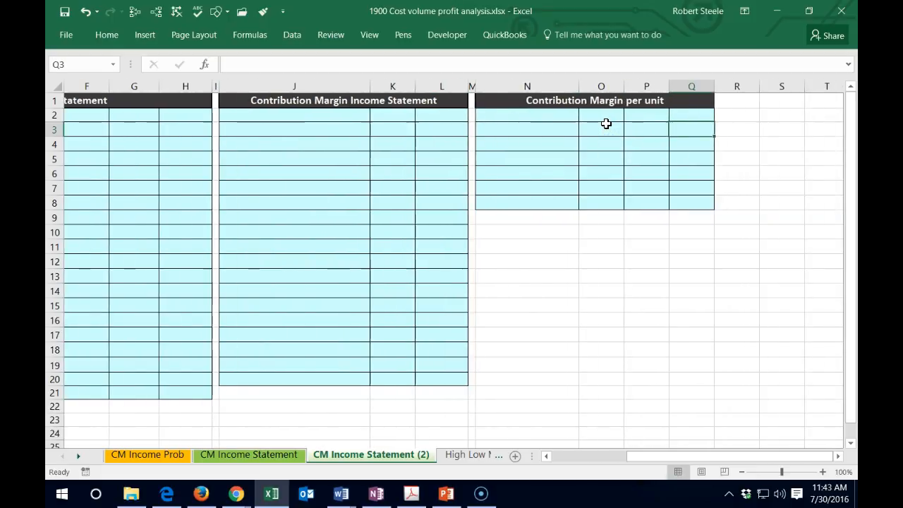
{"action": "key", "text": "Home"}
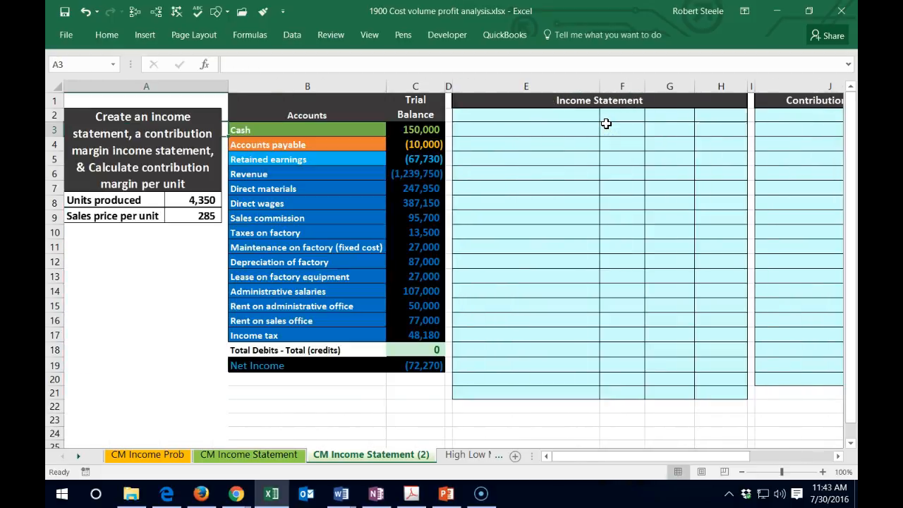
{"action": "left_click_drag", "start_coordinate": [270, 130], "coordinate": [429, 339]}
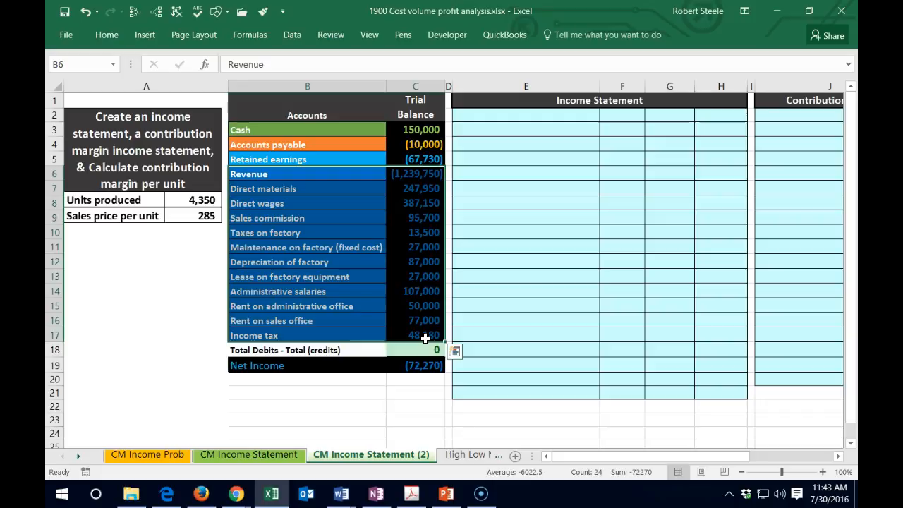
- Fill E2, the first line of the income statement, with a reference to the Revenue account name in B6
{"action": "left_click", "coordinate": [493, 116]}
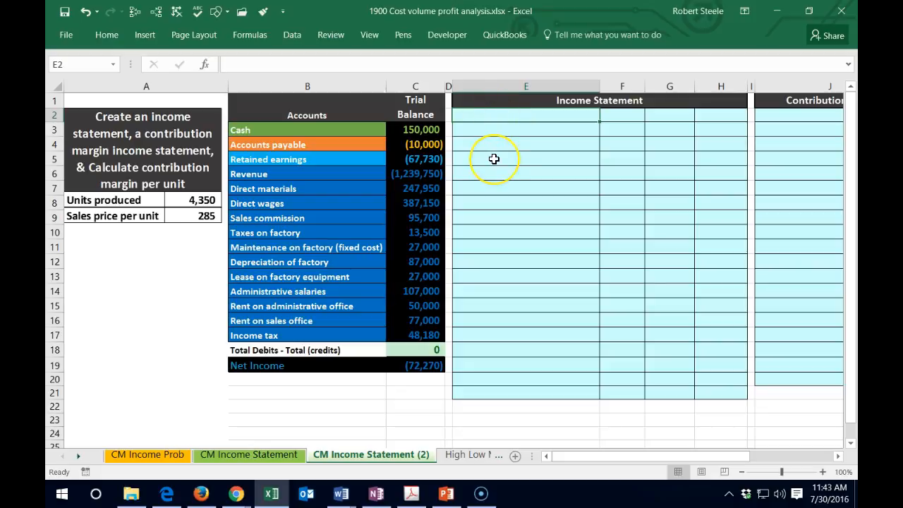
{"action": "type", "text": "Revenue"}
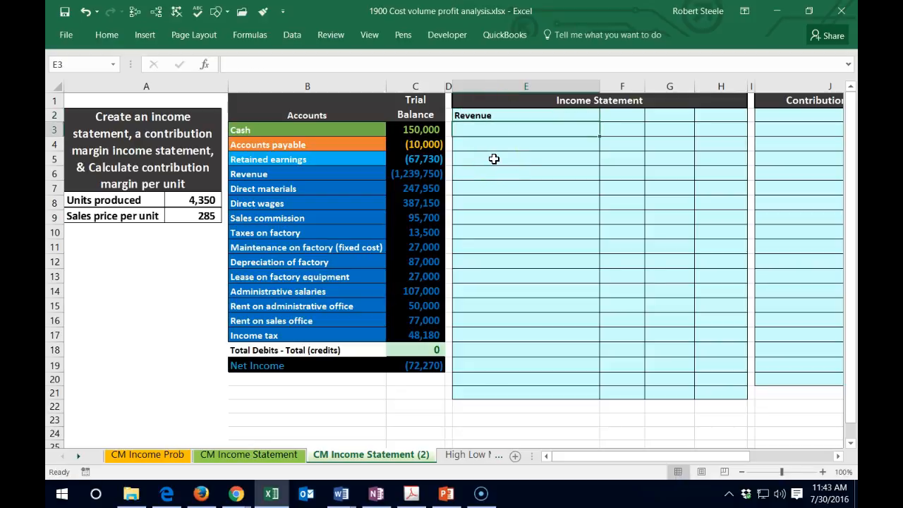
{"action": "key", "text": "Escape"}
{"action": "type", "text": "="}
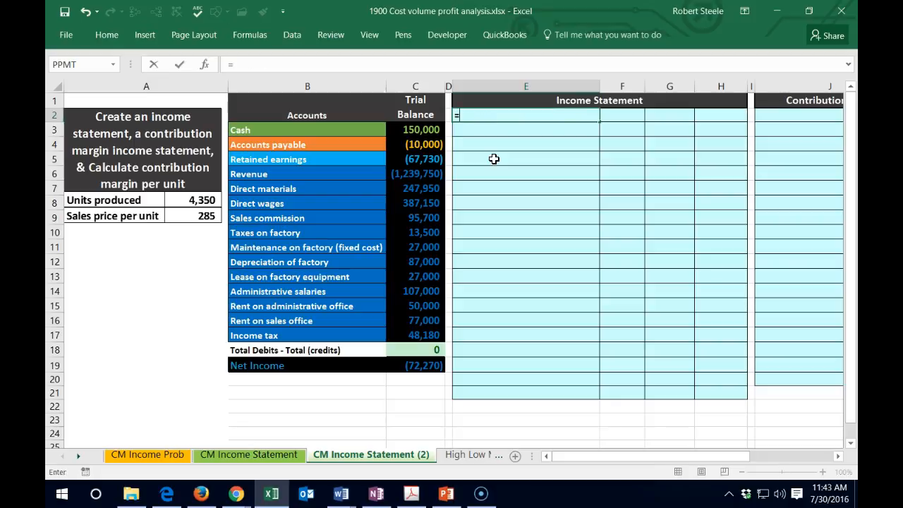
{"action": "left_click", "coordinate": [273, 173]}
{"action": "key", "text": "Return"}
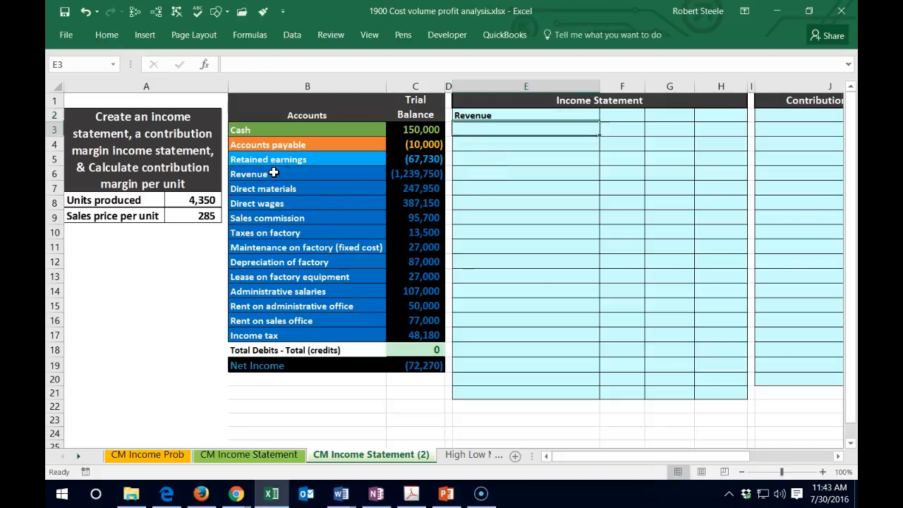
- Enter the revenue amount in H2 of the income statement as the negated trial balance figure, -C6
{"action": "key", "text": "Right"}
{"action": "key", "text": "Right"}
{"action": "key", "text": "Right"}
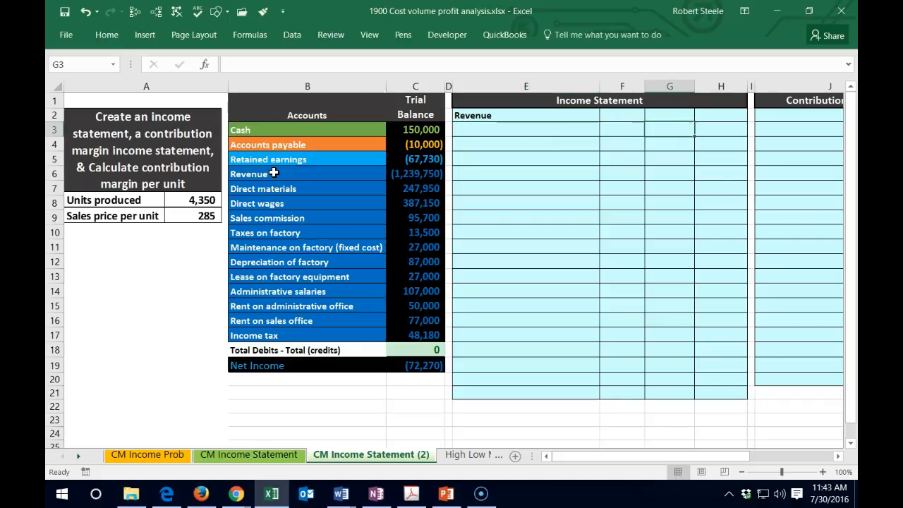
{"action": "key", "text": "Up"}
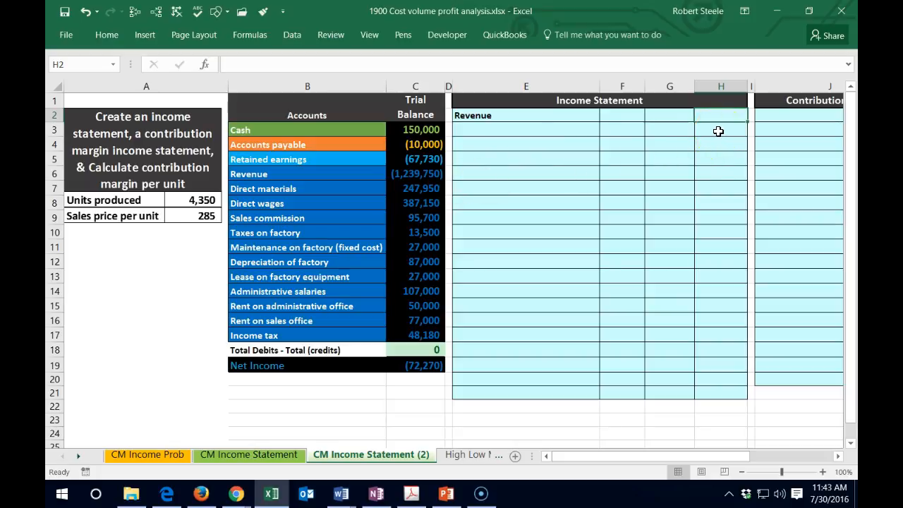
{"action": "type", "text": "-"}
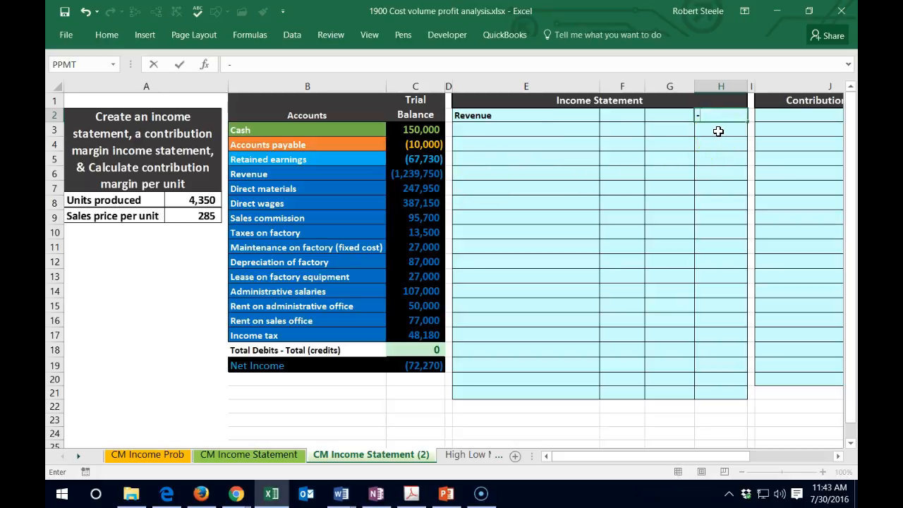
{"action": "left_click", "coordinate": [428, 175]}
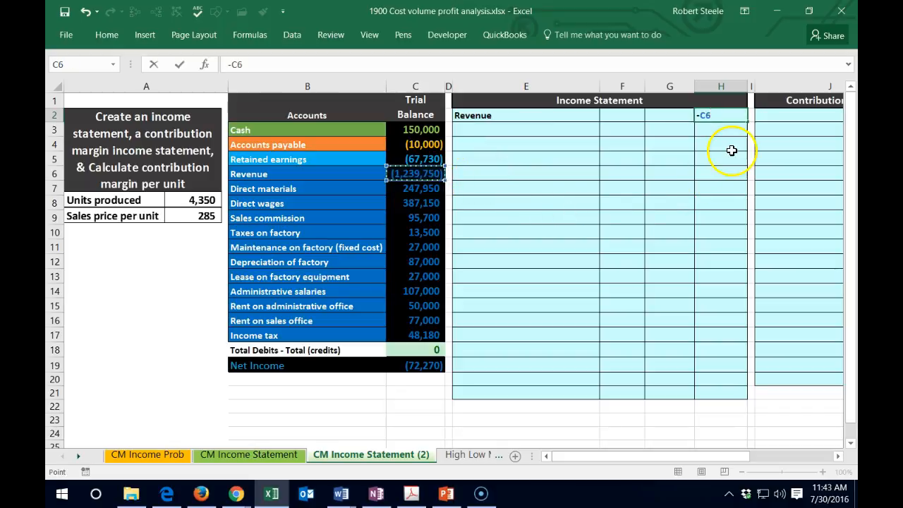
{"action": "key", "text": "Return"}
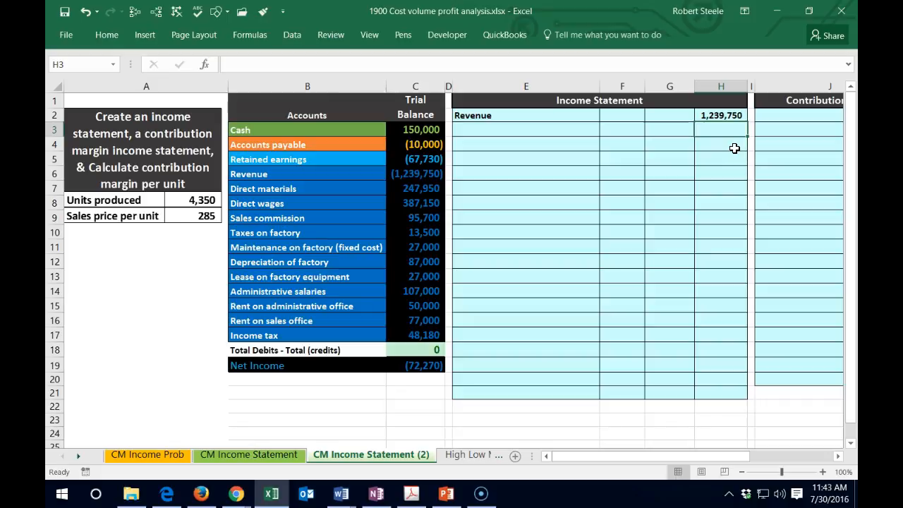
- Add the heading "Cost of goods sold:" in E3, below Revenue in the income statement
{"action": "key", "text": "Left"}
{"action": "key", "text": "Left"}
{"action": "key", "text": "Left"}
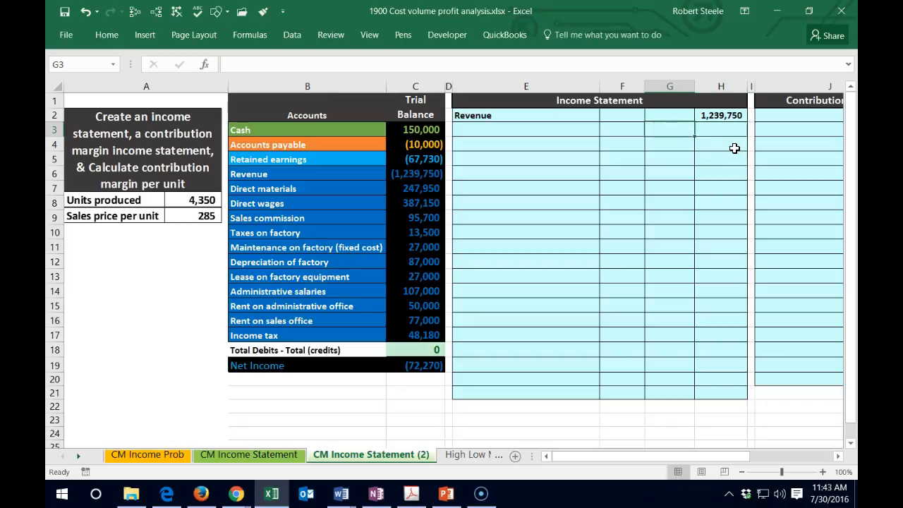
{"action": "type", "text": "Cos"}
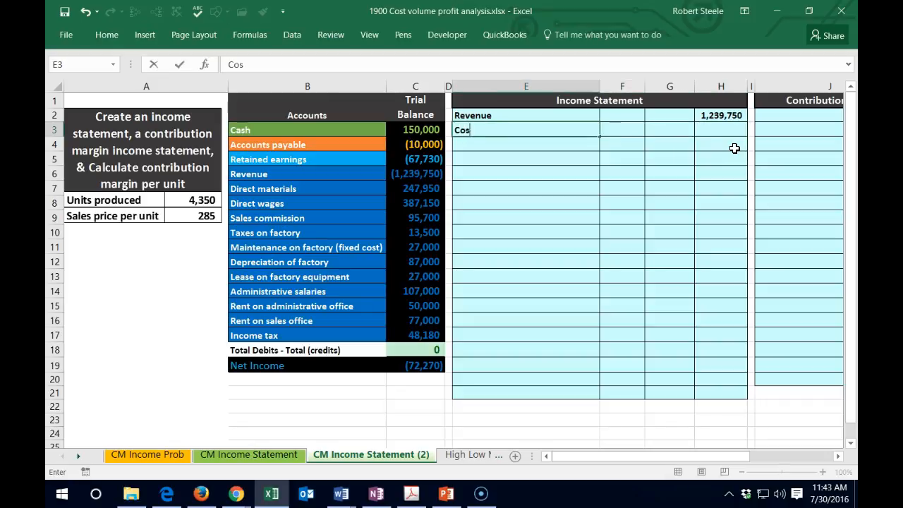
{"action": "type", "text": "t of goods sold:"}
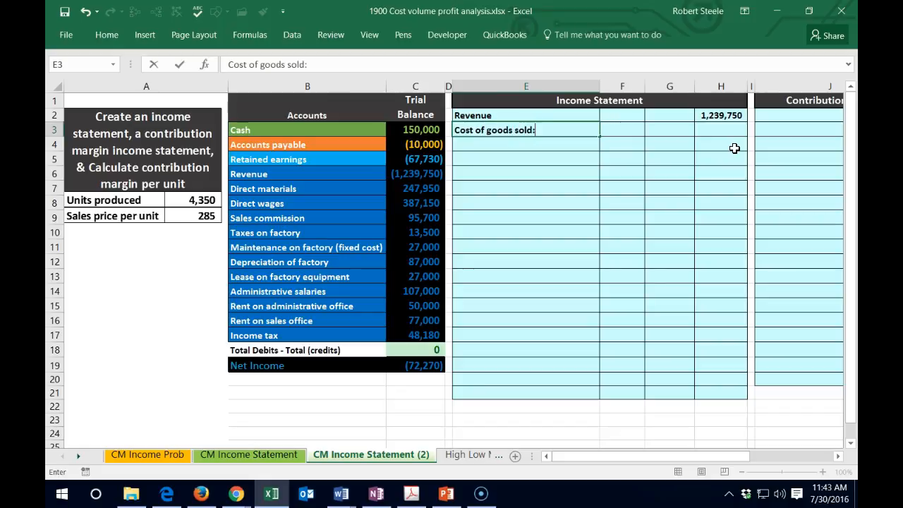
{"action": "key", "text": "Return"}
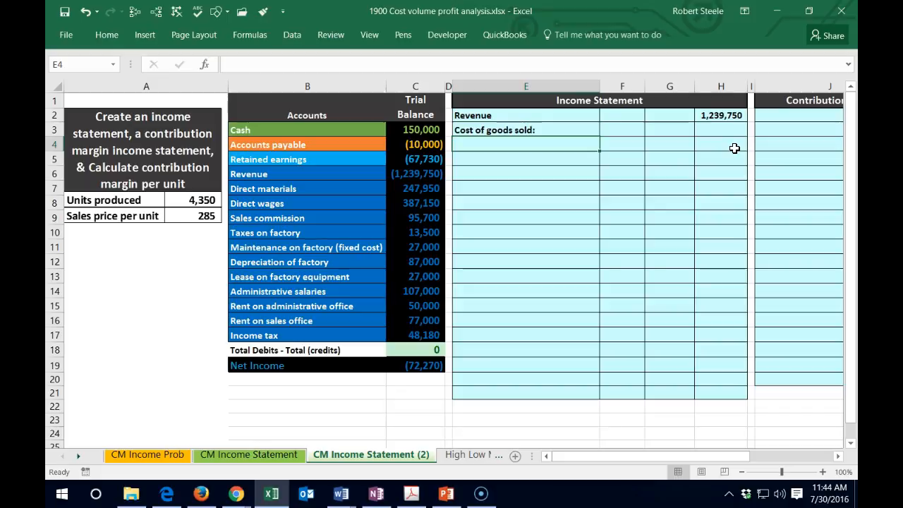
- Inspect the formula behind the Net Income figure in C19 of the trial balance
{"action": "left_click", "coordinate": [325, 174]}
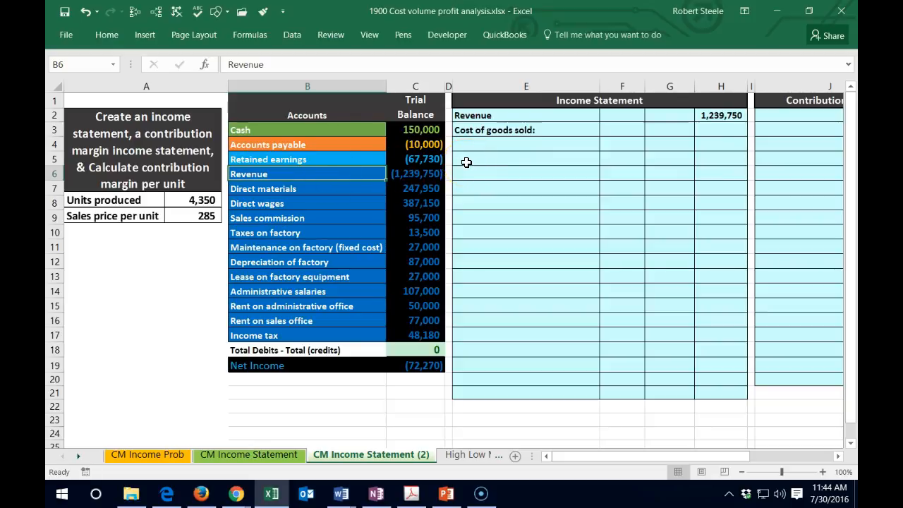
{"action": "double_click", "coordinate": [422, 364]}
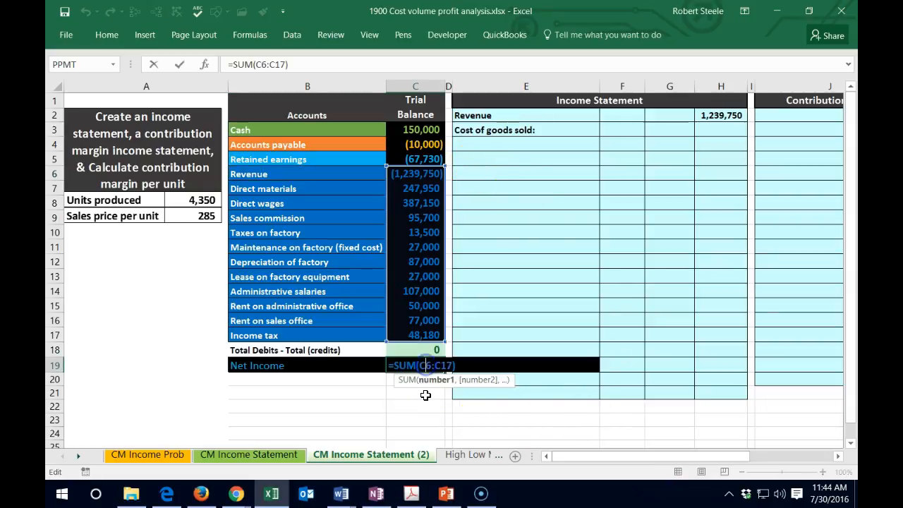
{"action": "key", "text": "Return"}
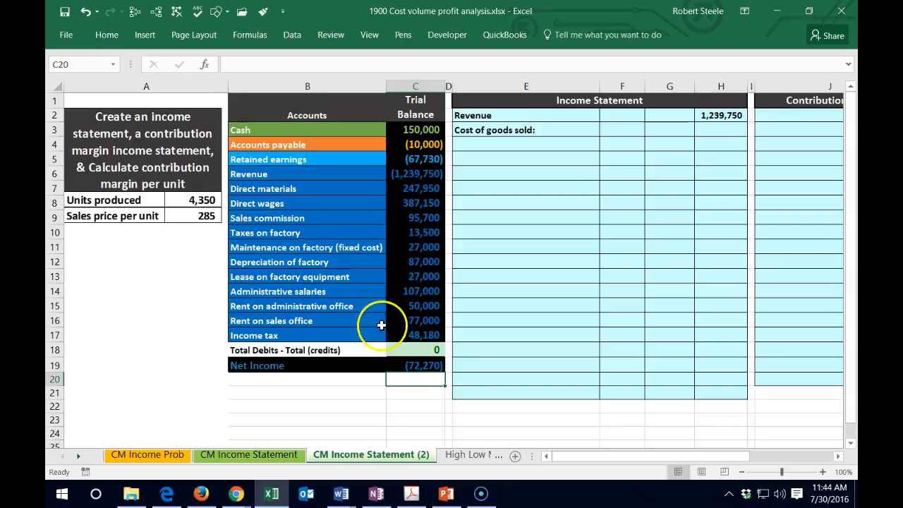
- Change the font color of the revenue amount in C6 of the trial balance to yellow
{"action": "left_click", "coordinate": [408, 174]}
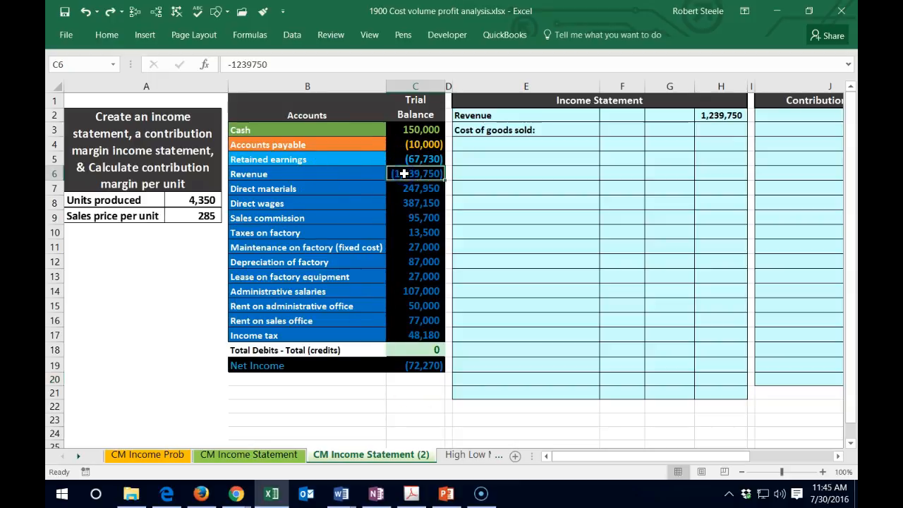
{"action": "right_click", "coordinate": [403, 174]}
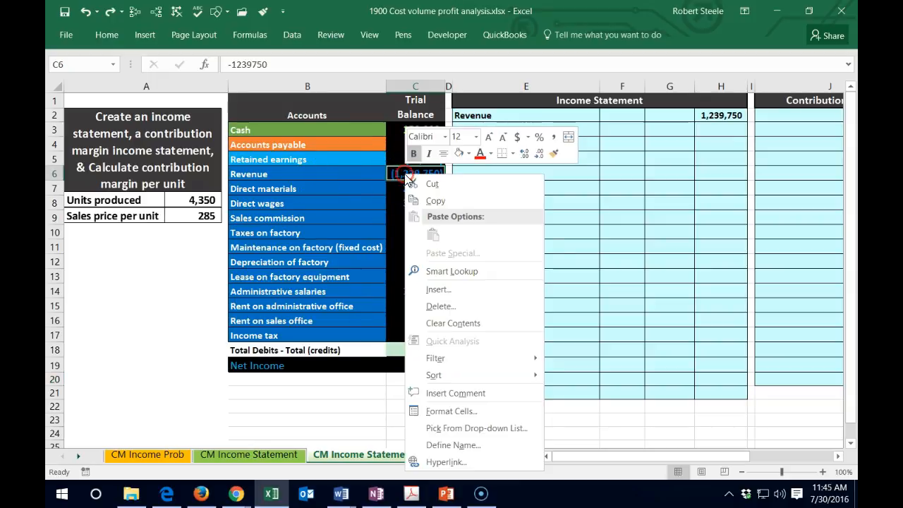
{"action": "left_click", "coordinate": [490, 151]}
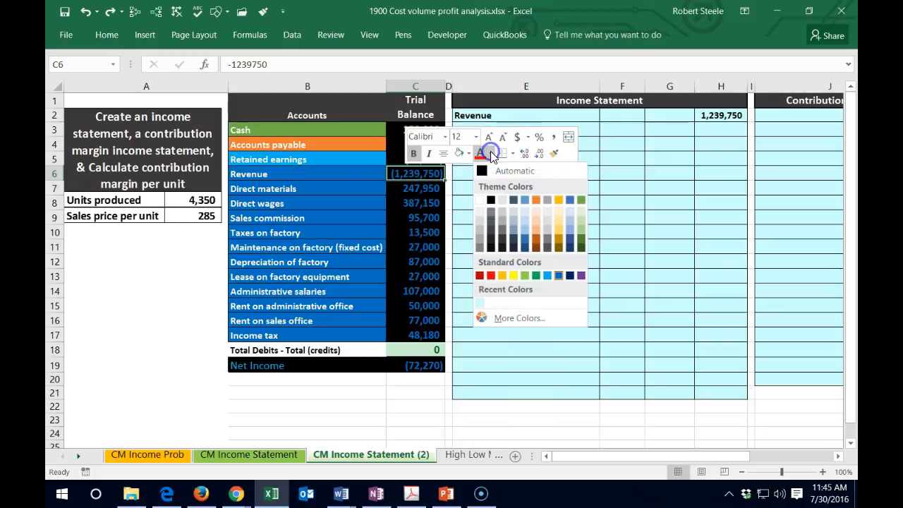
{"action": "left_click", "coordinate": [515, 275]}
{"action": "left_click", "coordinate": [517, 274]}
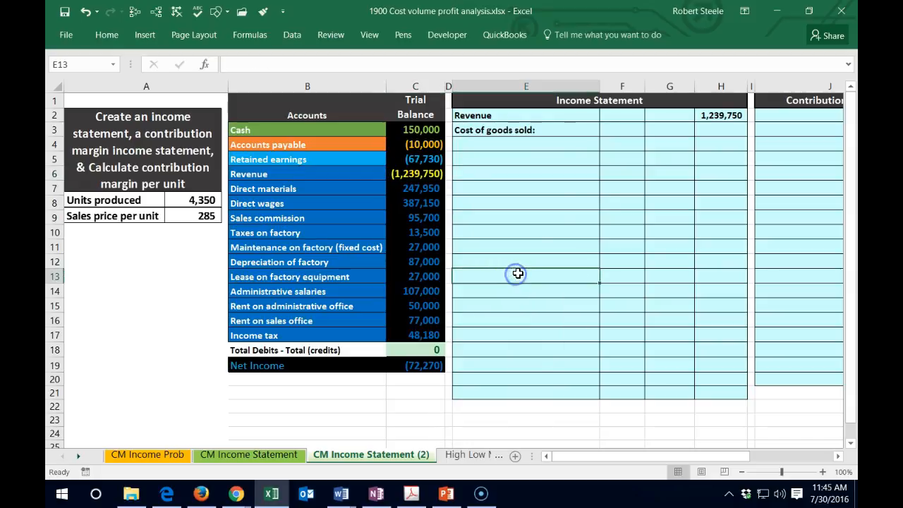
{"action": "left_click", "coordinate": [714, 115]}
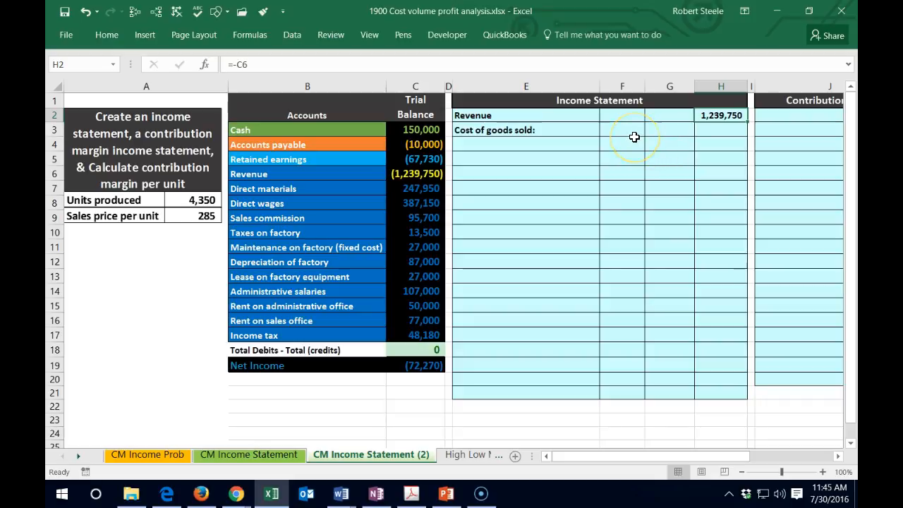
- Fill E4, under Cost of goods sold, with a reference to the Direct materials account name in B7
{"action": "left_click", "coordinate": [475, 145]}
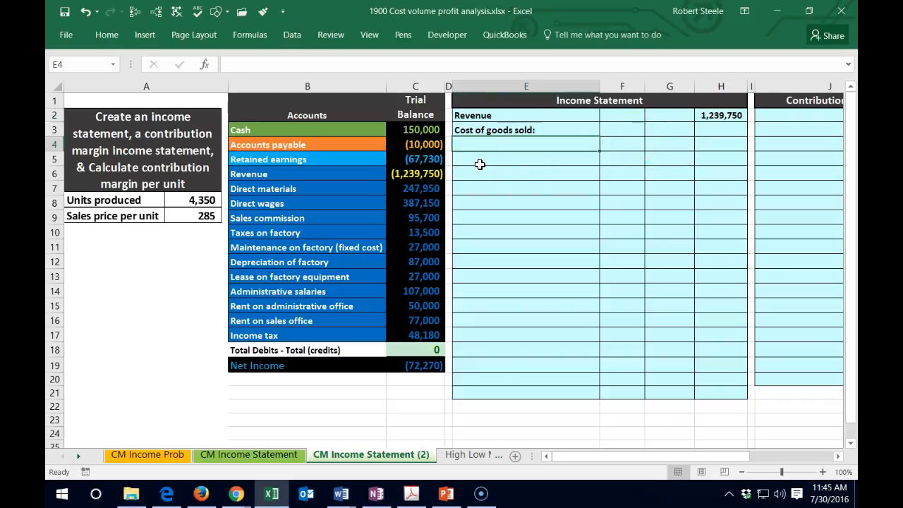
{"action": "type", "text": "="}
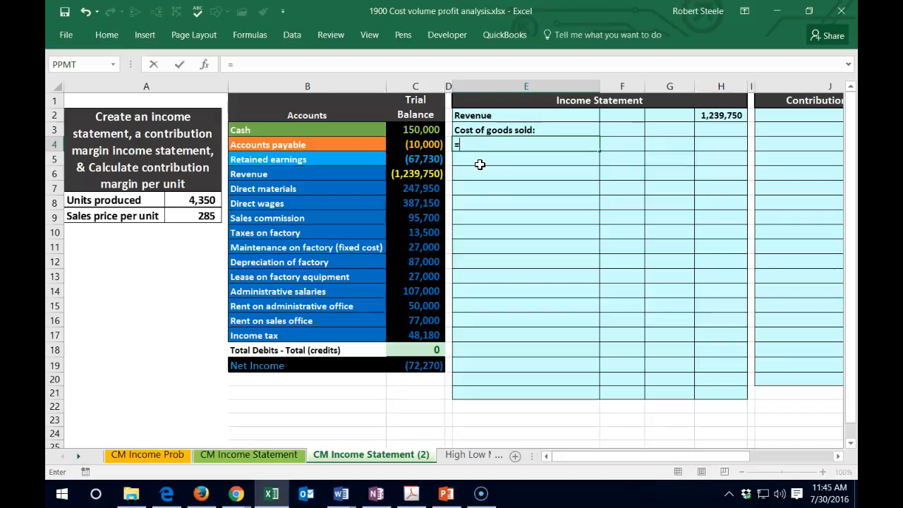
{"action": "left_click", "coordinate": [314, 192]}
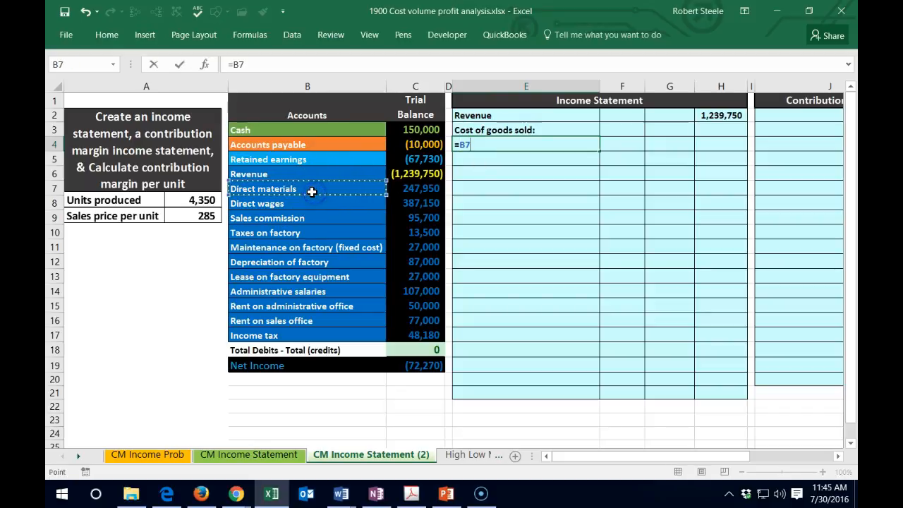
{"action": "key", "text": "Return"}
{"action": "key", "text": "Up"}
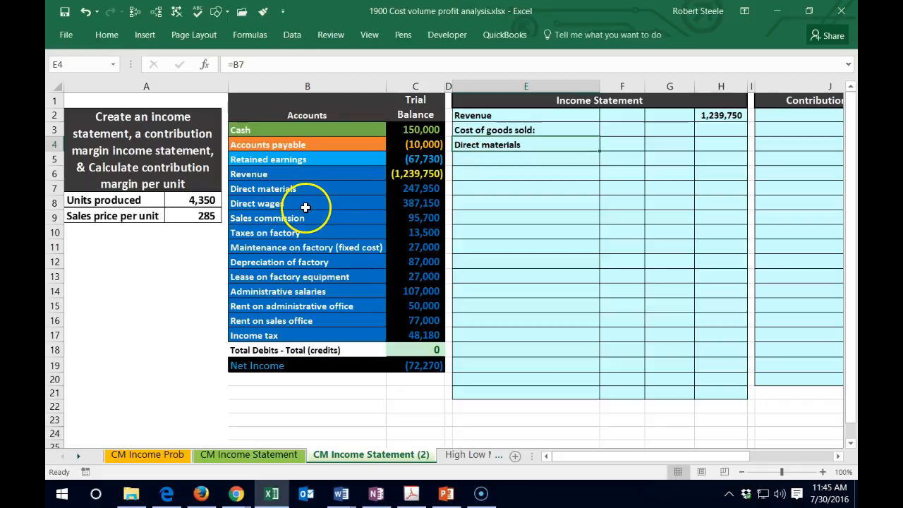
- Indent the Direct materials label in E4 by one level
{"action": "left_click", "coordinate": [112, 38]}
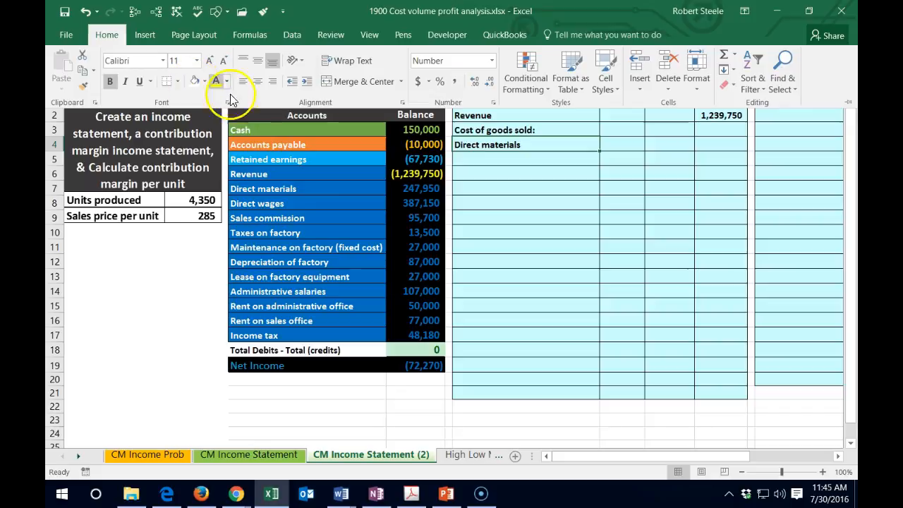
{"action": "left_click", "coordinate": [305, 83]}
{"action": "left_click", "coordinate": [585, 150]}
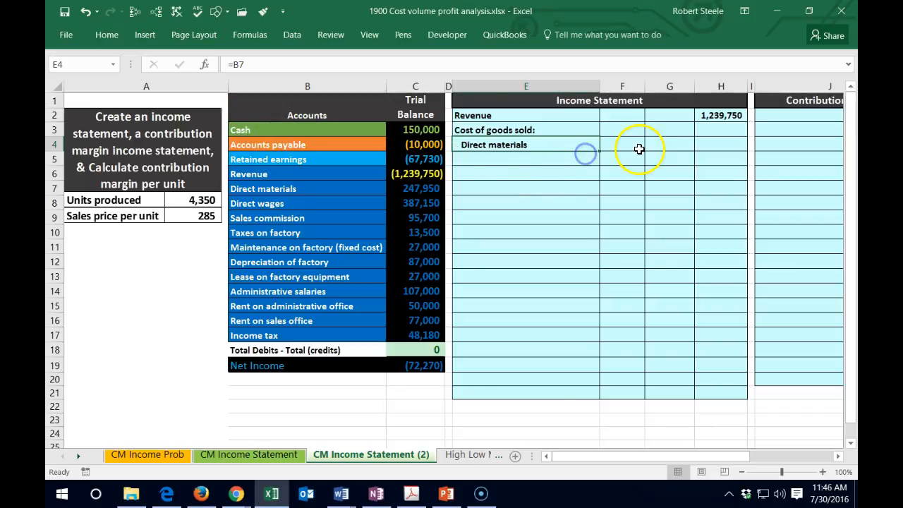
- Fill G4, the Direct materials amount on the income statement, with a reference to C7 of the trial balance
{"action": "left_click", "coordinate": [635, 144]}
{"action": "left_click", "coordinate": [665, 144]}
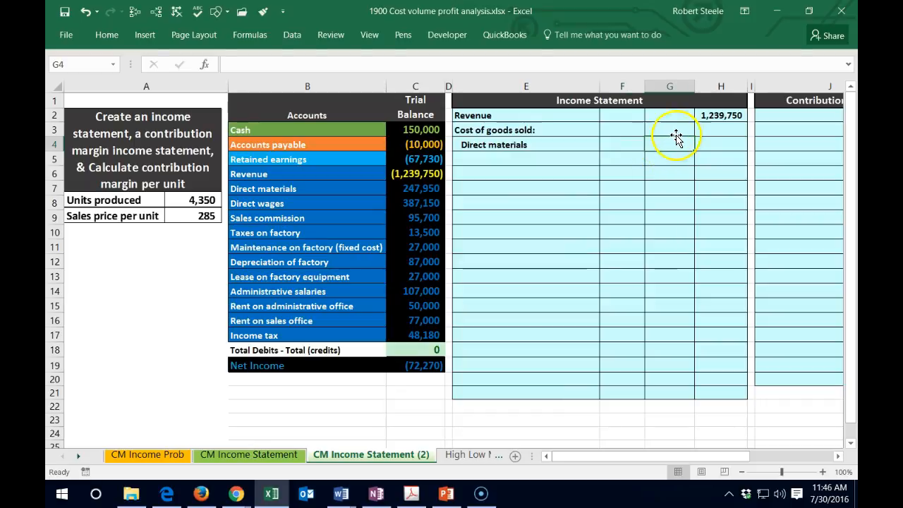
{"action": "type", "text": "="}
{"action": "left_click", "coordinate": [419, 185]}
{"action": "key", "text": "Return"}
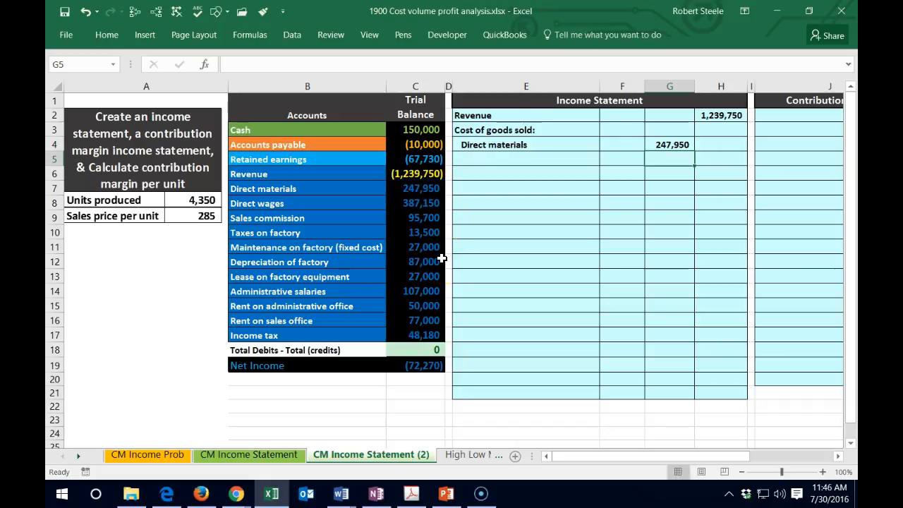
{"action": "key", "text": "Left"}
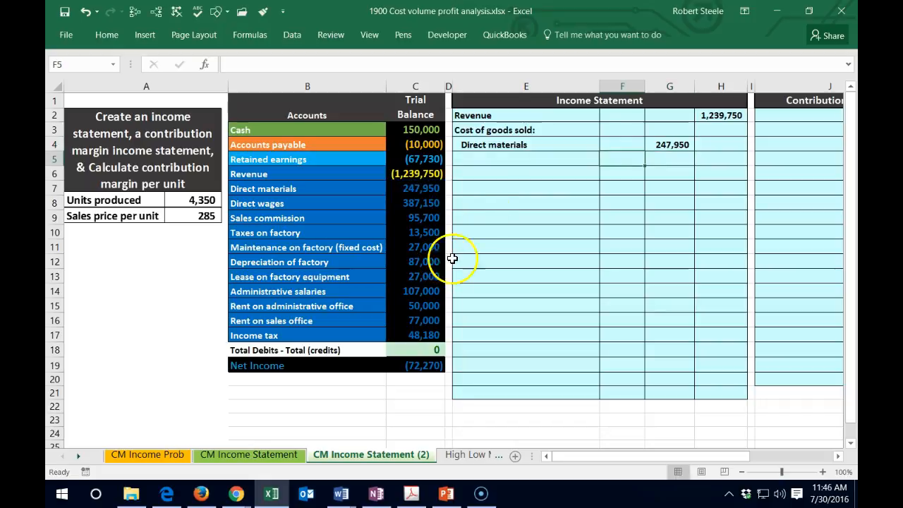
- Change the font color of the Direct materials amount in C7 of the trial balance to yellow
{"action": "left_click", "coordinate": [422, 187]}
{"action": "right_click", "coordinate": [424, 186]}
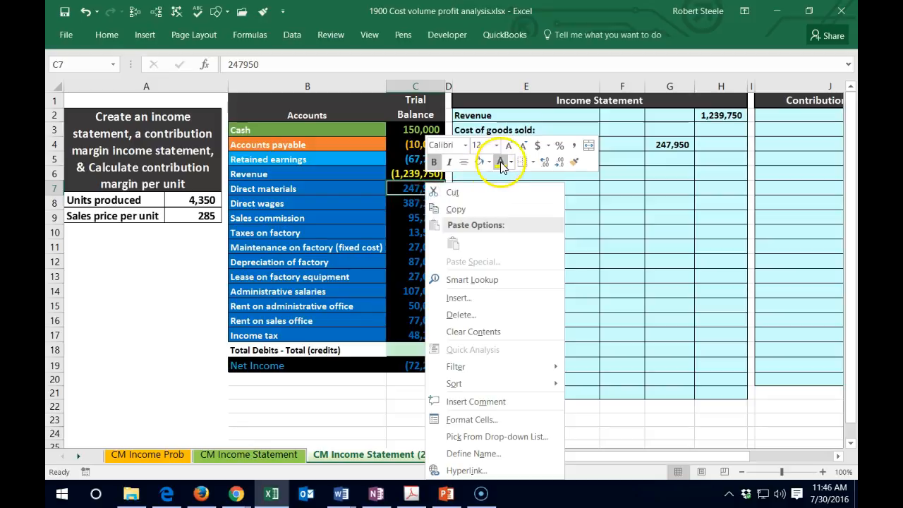
{"action": "key", "text": "Escape"}
- Fill E5, under Direct materials, with a reference to the Direct wages account name in B8
{"action": "left_click", "coordinate": [488, 157]}
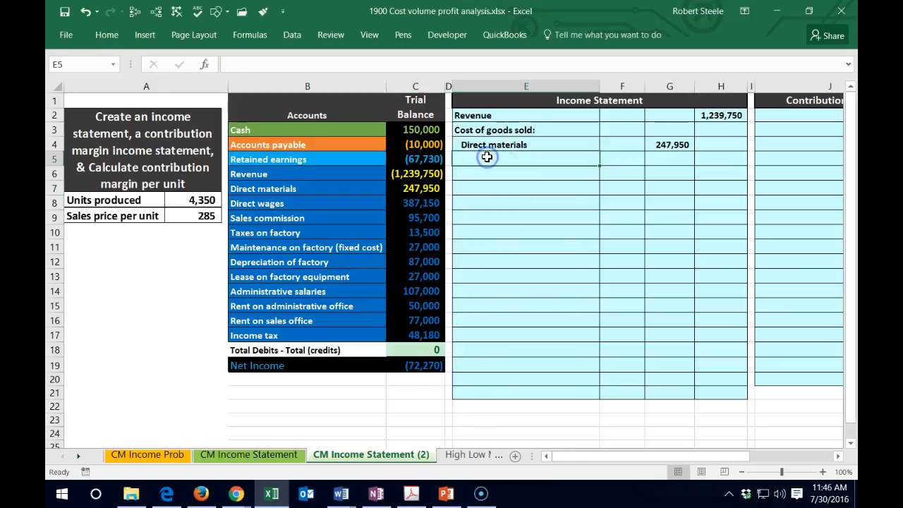
{"action": "type", "text": "="}
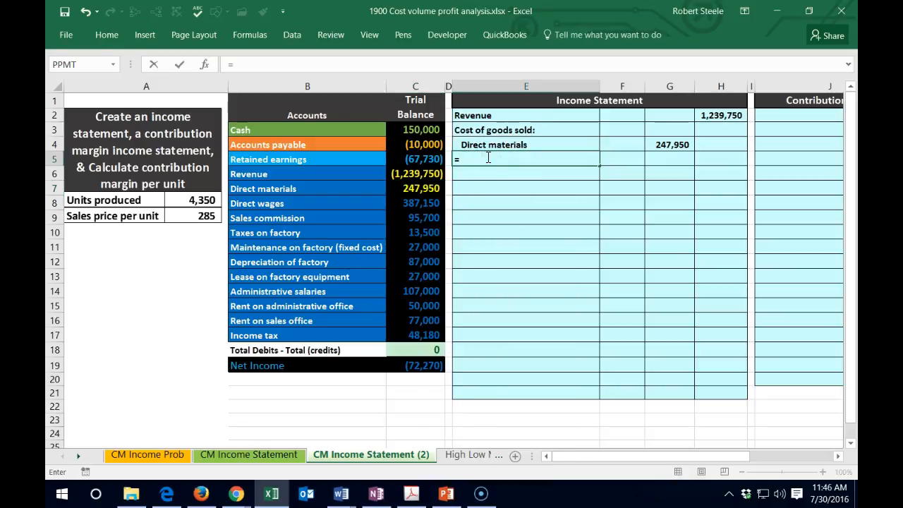
{"action": "left_click", "coordinate": [291, 203]}
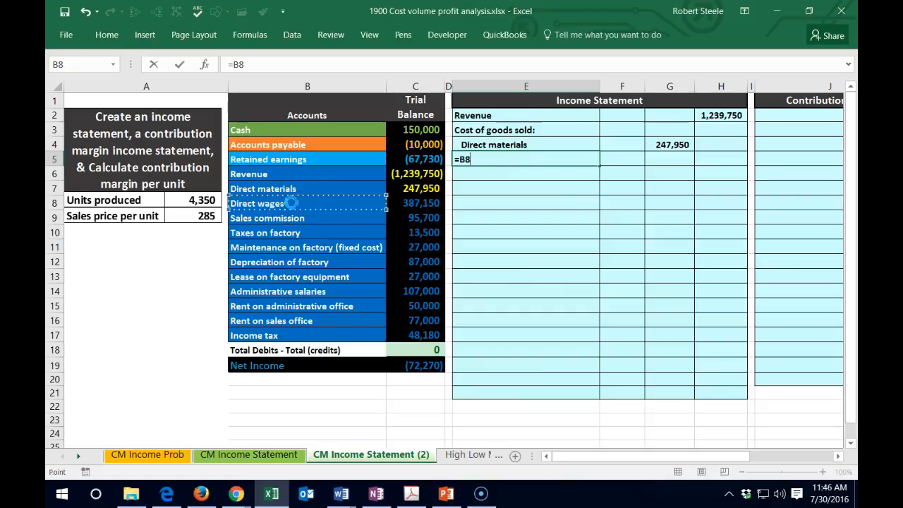
{"action": "key", "text": "Return"}
- Fill G5, the Direct wages amount on the income statement, with a reference to C8 of the trial balance
{"action": "key", "text": "Right"}
{"action": "key", "text": "Right"}
{"action": "key", "text": "Up"}
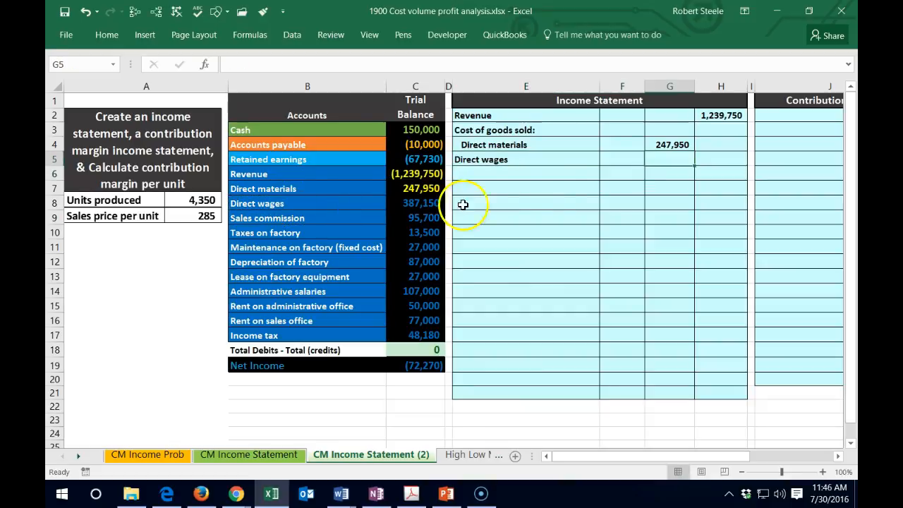
{"action": "type", "text": "="}
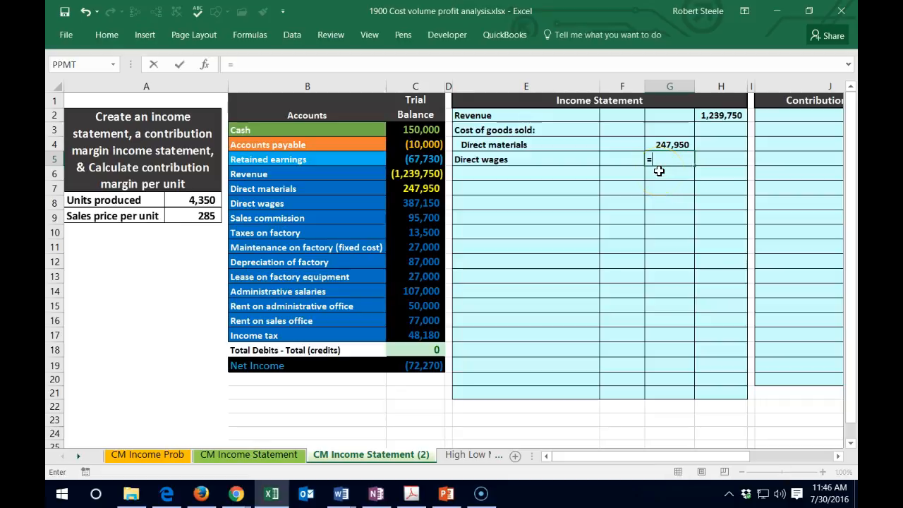
{"action": "left_click", "coordinate": [407, 203]}
{"action": "key", "text": "Return"}
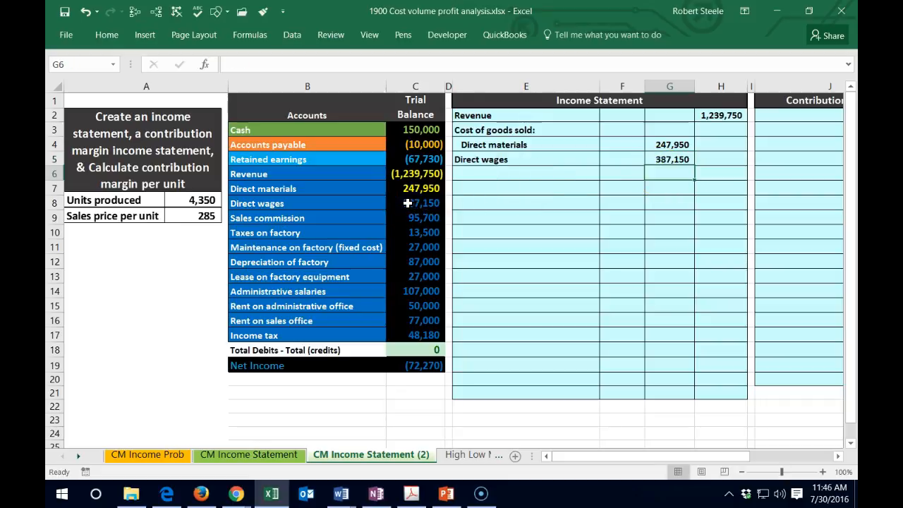
- Change the font color of the Direct wages amount in C8 of the trial balance to yellow
{"action": "left_click", "coordinate": [405, 204]}
{"action": "right_click", "coordinate": [404, 205]}
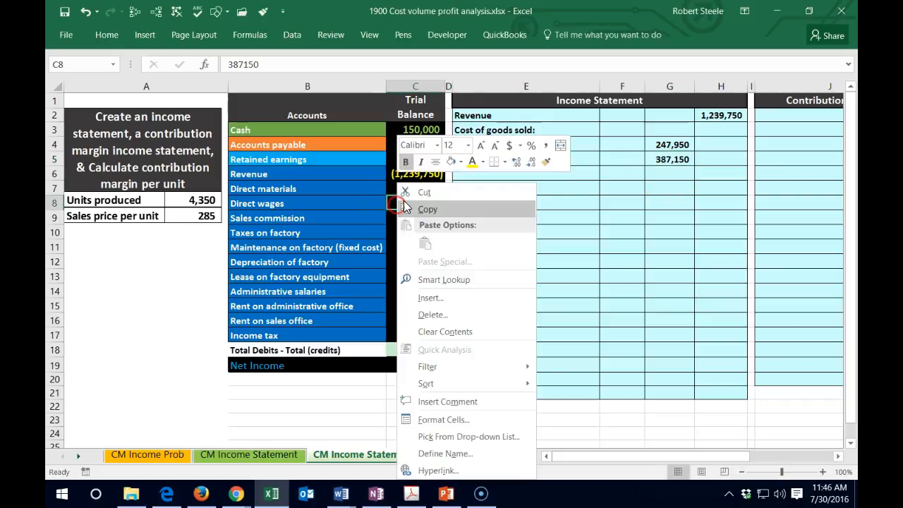
{"action": "key", "text": "Escape"}
{"action": "left_click", "coordinate": [486, 211]}
- Indent the Direct wages label in E5 by one level
{"action": "left_click", "coordinate": [488, 173]}
{"action": "left_click", "coordinate": [478, 159]}
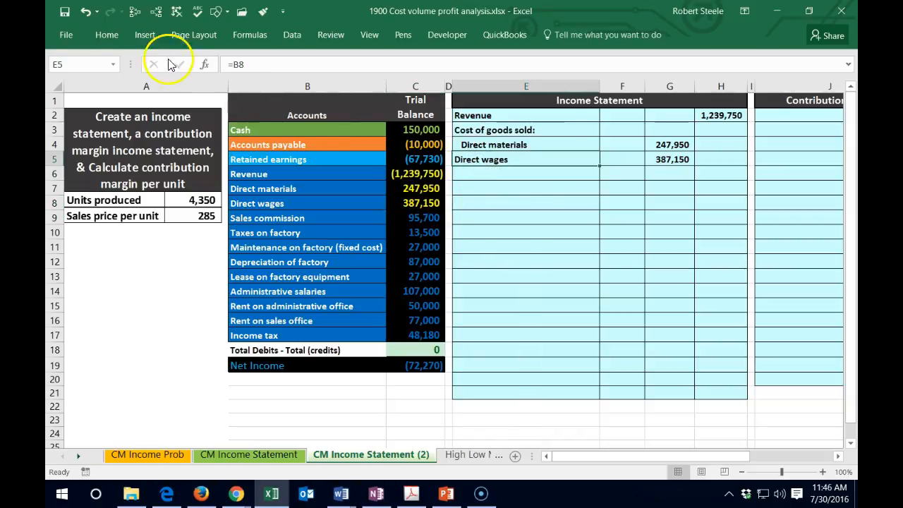
{"action": "left_click", "coordinate": [106, 35]}
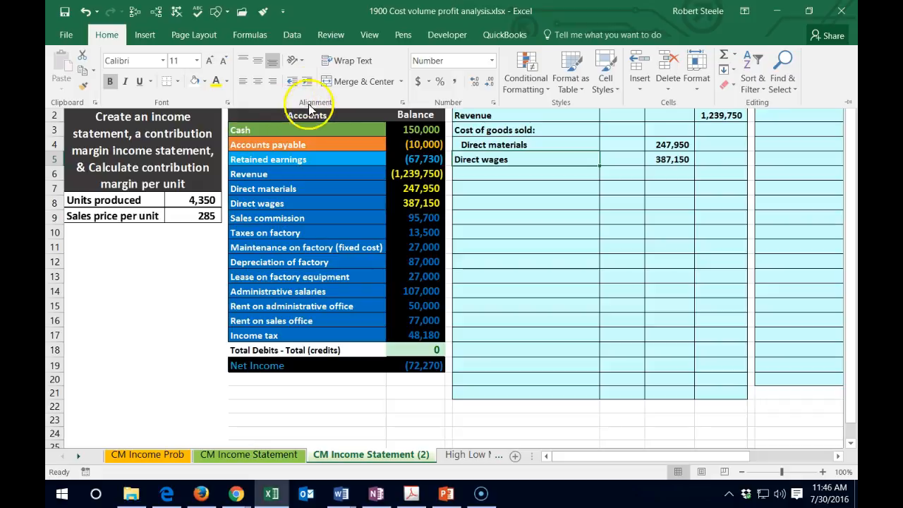
{"action": "left_click", "coordinate": [491, 174]}
- Enter the label Overhead in E6, under Direct wages
{"action": "left_click", "coordinate": [490, 172]}
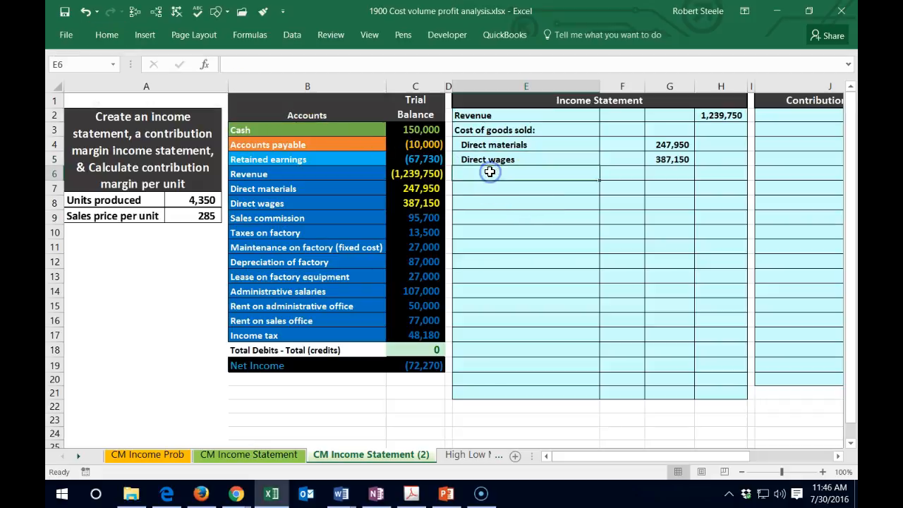
{"action": "left_click", "coordinate": [510, 186]}
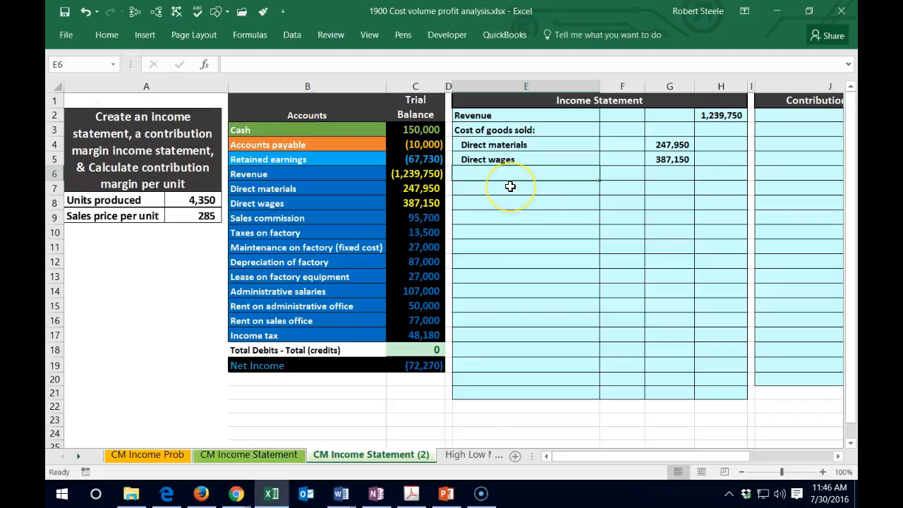
{"action": "type", "text": "="}
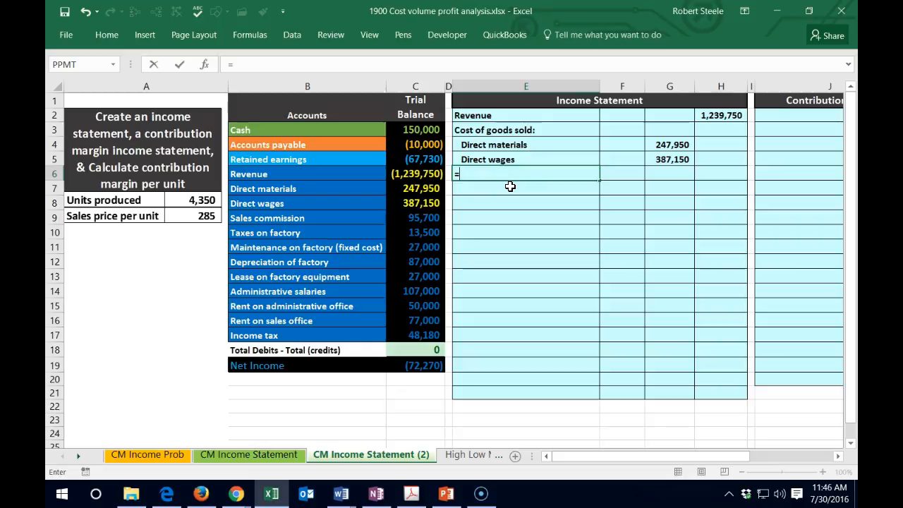
{"action": "key", "text": "BackSpace"}
{"action": "type", "text": "Overhead"}
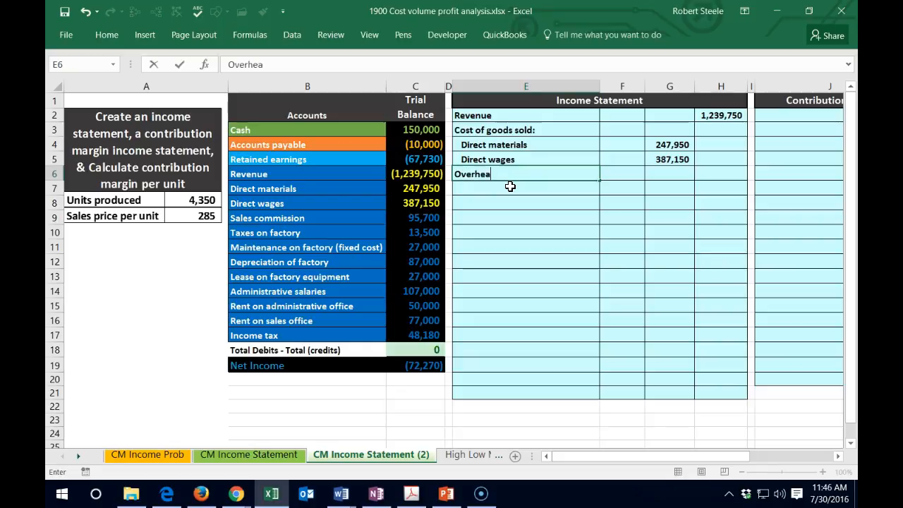
{"action": "key", "text": "Return"}
- Calculate overhead in G6 by adding the four factory cost amounts with the formula =C10+C11+C12+C13
{"action": "key", "text": "Right"}
{"action": "key", "text": "Up"}
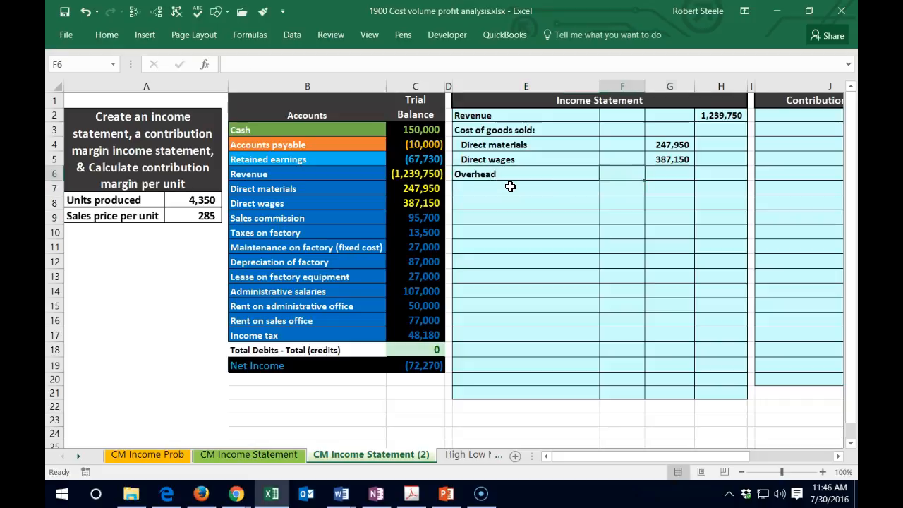
{"action": "key", "text": "Right"}
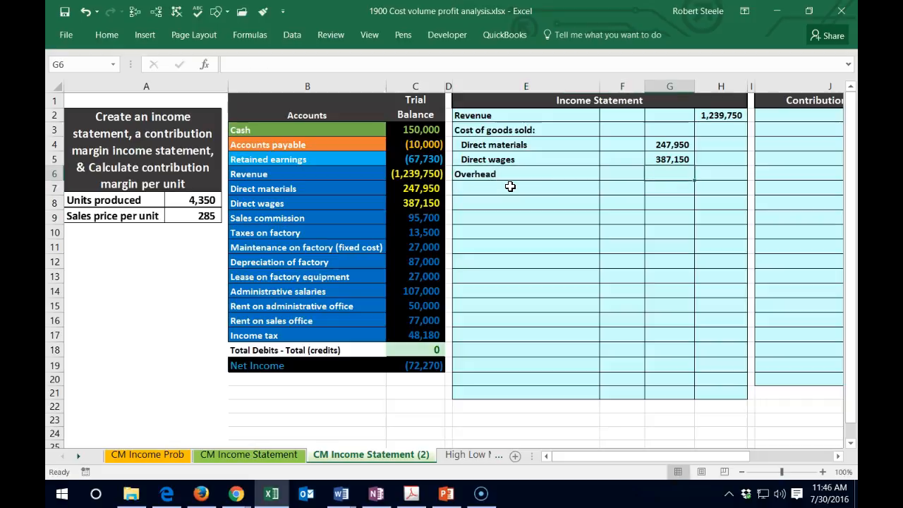
{"action": "type", "text": "="}
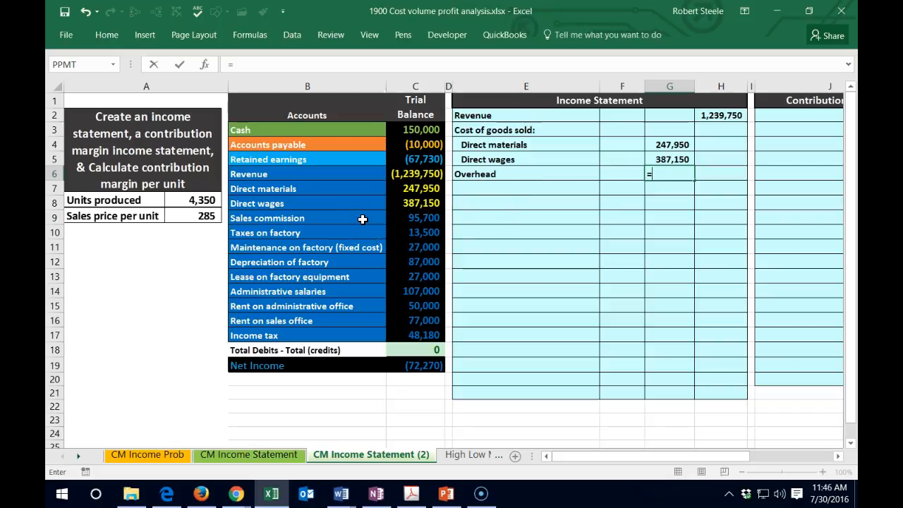
{"action": "left_click", "coordinate": [409, 234]}
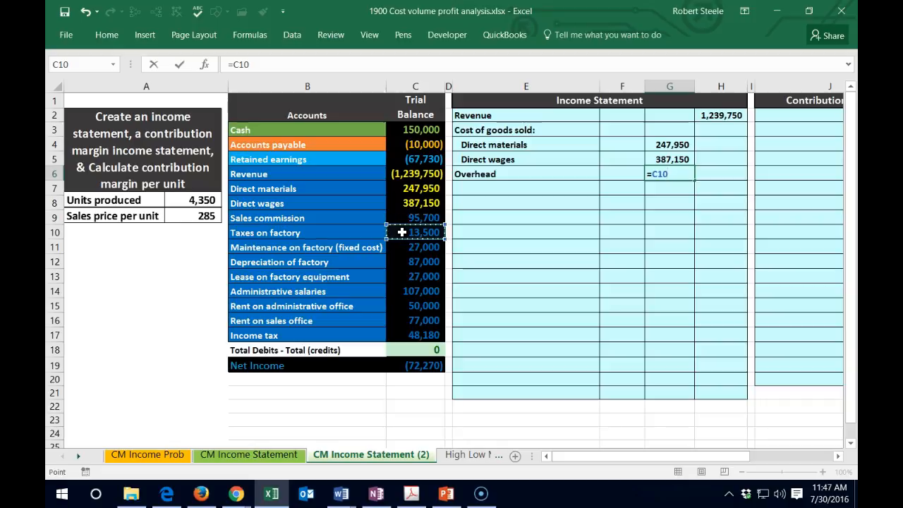
{"action": "type", "text": "+"}
{"action": "left_click", "coordinate": [401, 251]}
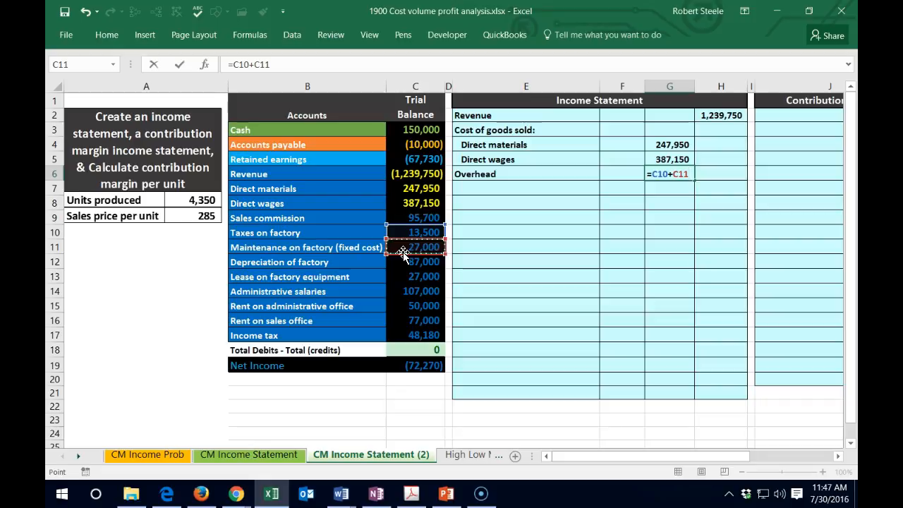
{"action": "left_click", "coordinate": [400, 262]}
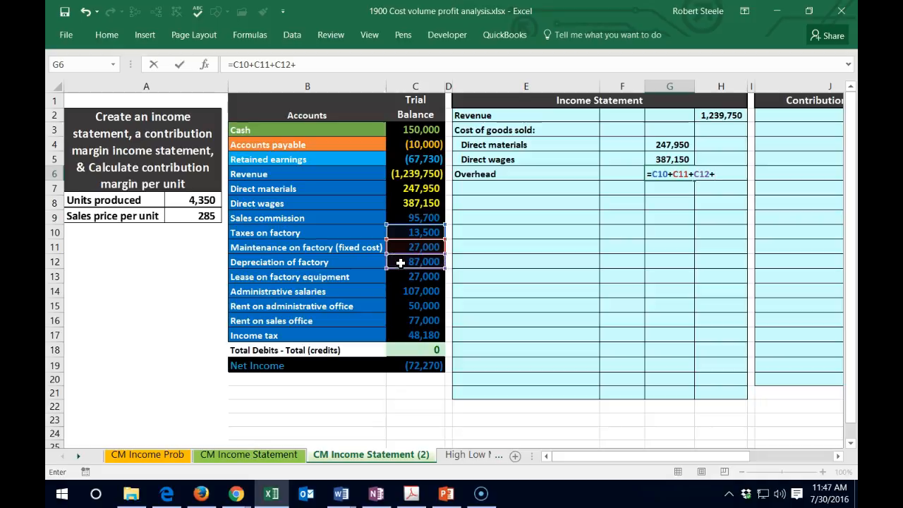
{"action": "left_click", "coordinate": [404, 277]}
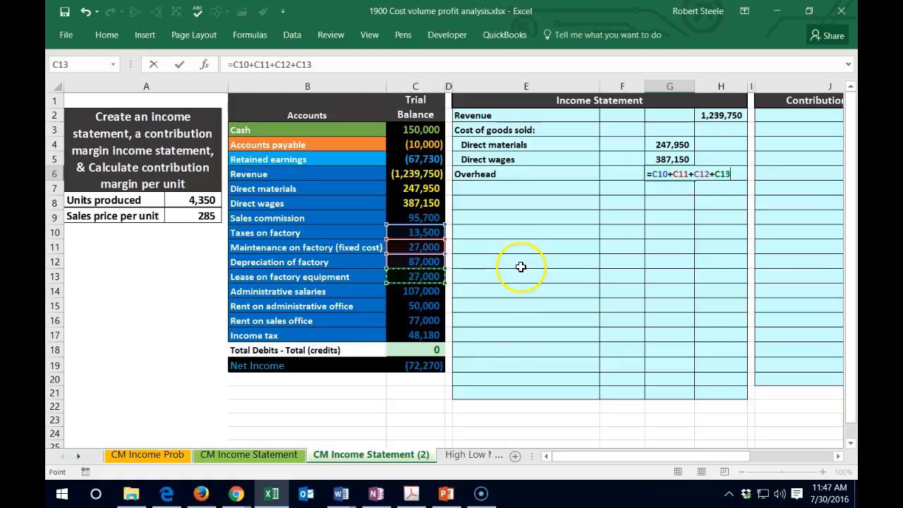
{"action": "key", "text": "Return"}
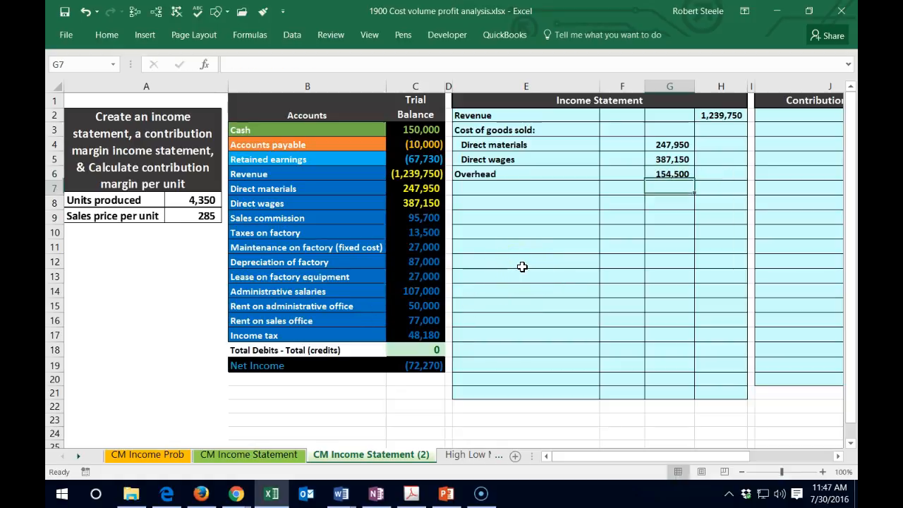
- Indent the Overhead label in E6 by one level
{"action": "key", "text": "Up"}
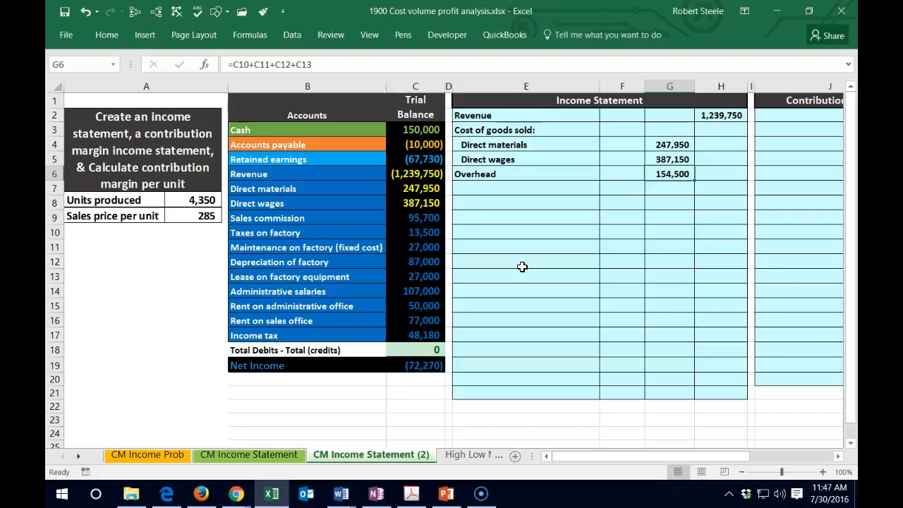
{"action": "key", "text": "Left"}
{"action": "key", "text": "Left"}
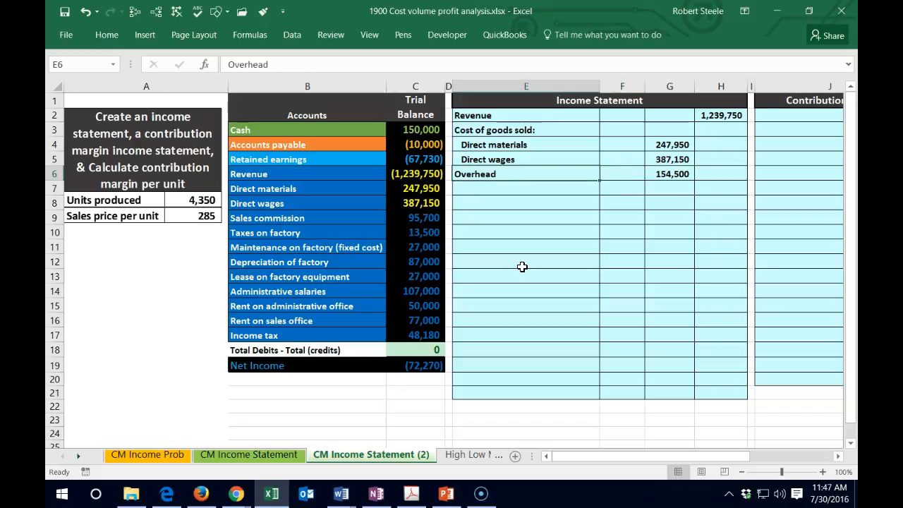
{"action": "left_click", "coordinate": [106, 38]}
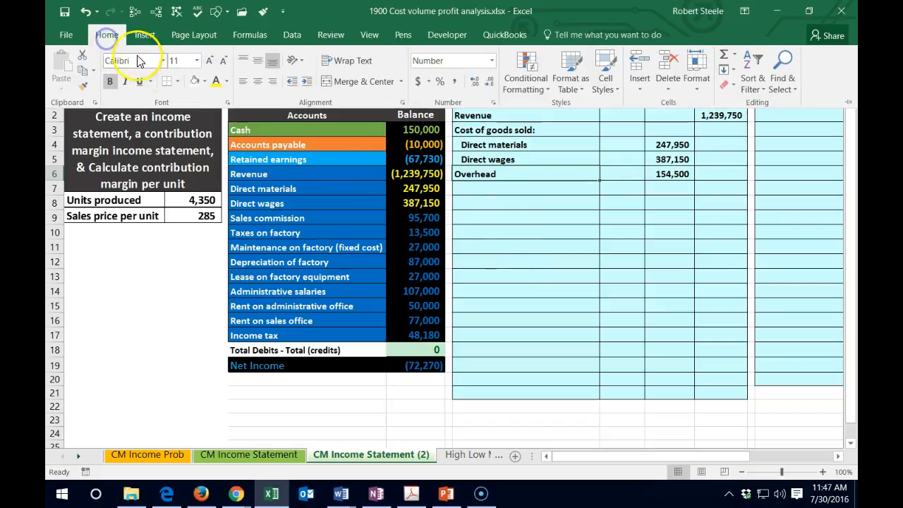
{"action": "left_click", "coordinate": [306, 84]}
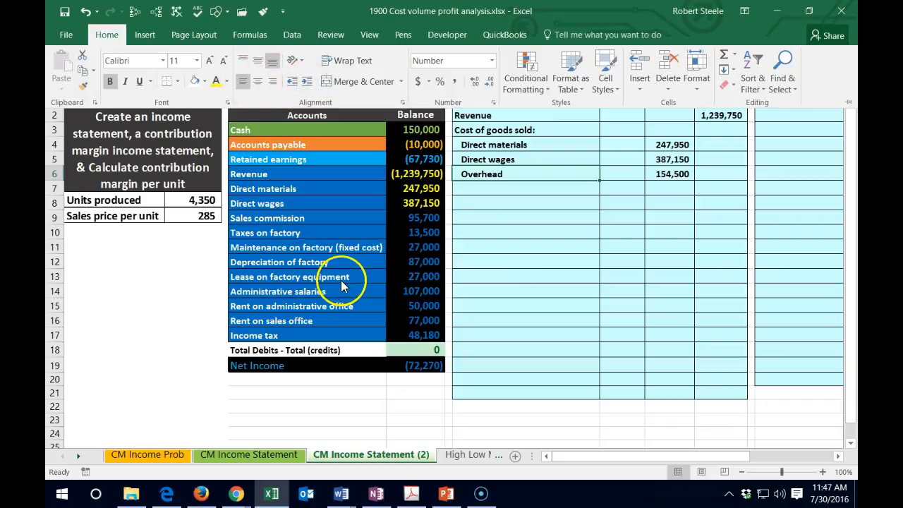
- Change the font color of the factory cost amounts in C10:C13 of the trial balance to yellow
{"action": "left_click", "coordinate": [420, 234]}
{"action": "left_click_drag", "start_coordinate": [421, 235], "coordinate": [421, 275]}
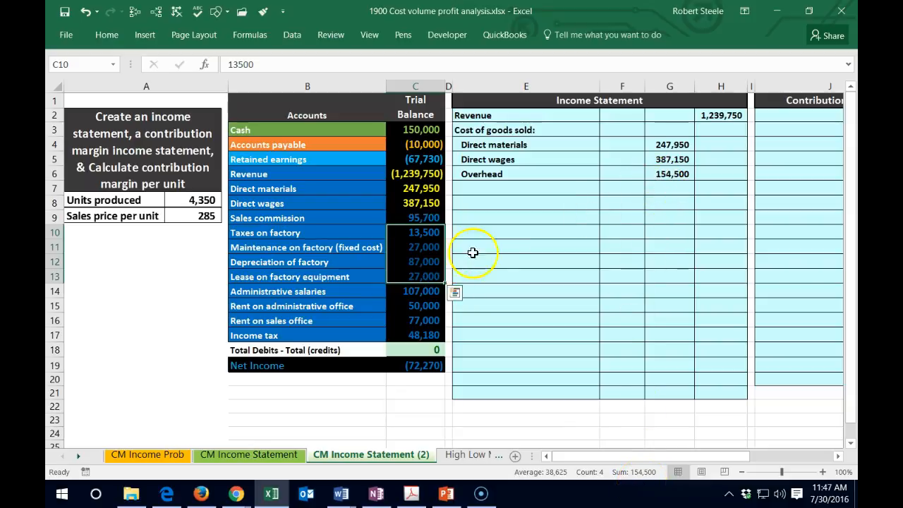
{"action": "right_click", "coordinate": [409, 235]}
{"action": "left_click", "coordinate": [482, 169]}
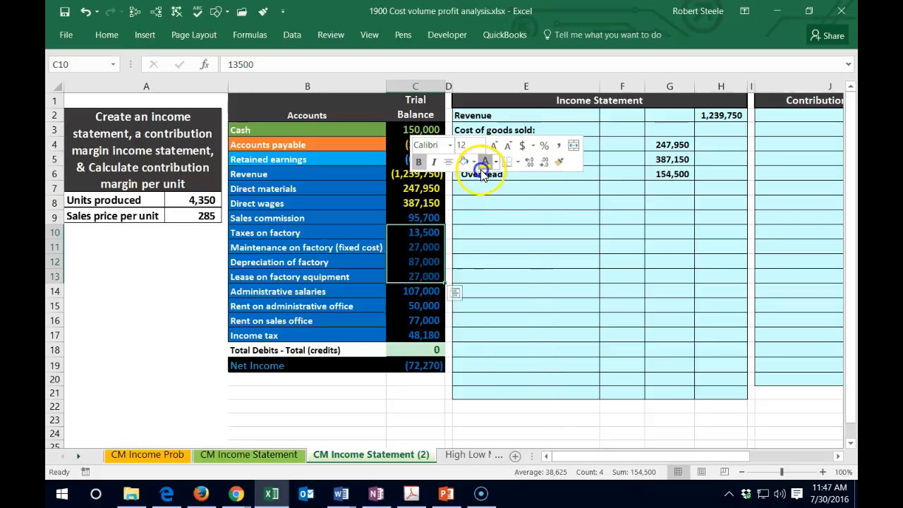
- Enter the label Total cost of goods sold in E7, under Overhead, and indent it by two levels
{"action": "left_click", "coordinate": [487, 194]}
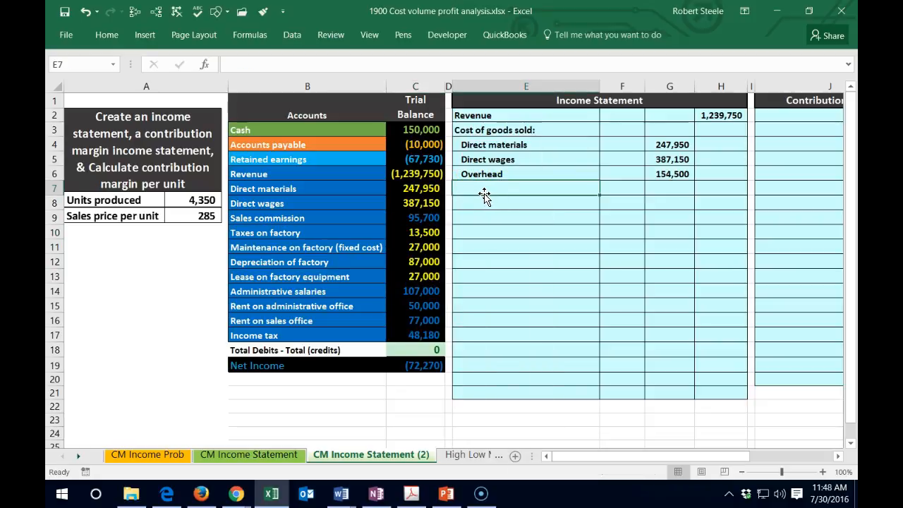
{"action": "type", "text": "Total cost of goods sold"}
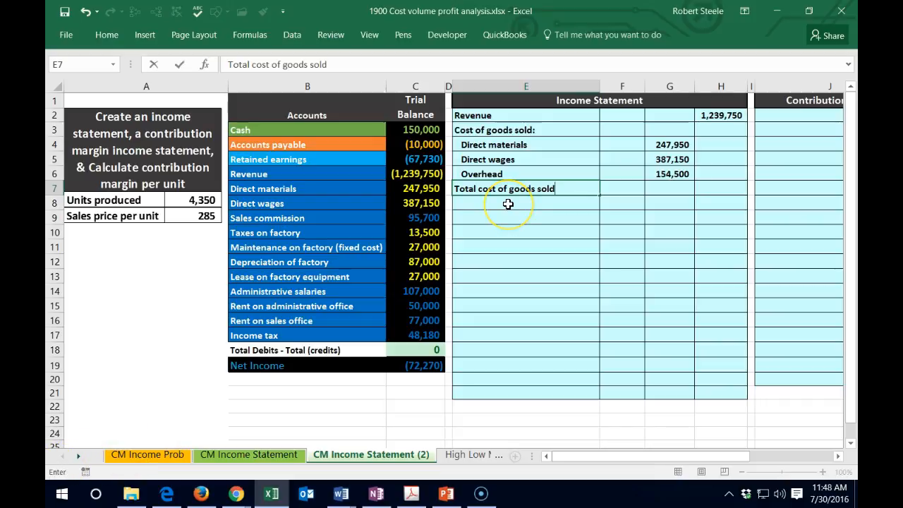
{"action": "key", "text": "ctrl+Return"}
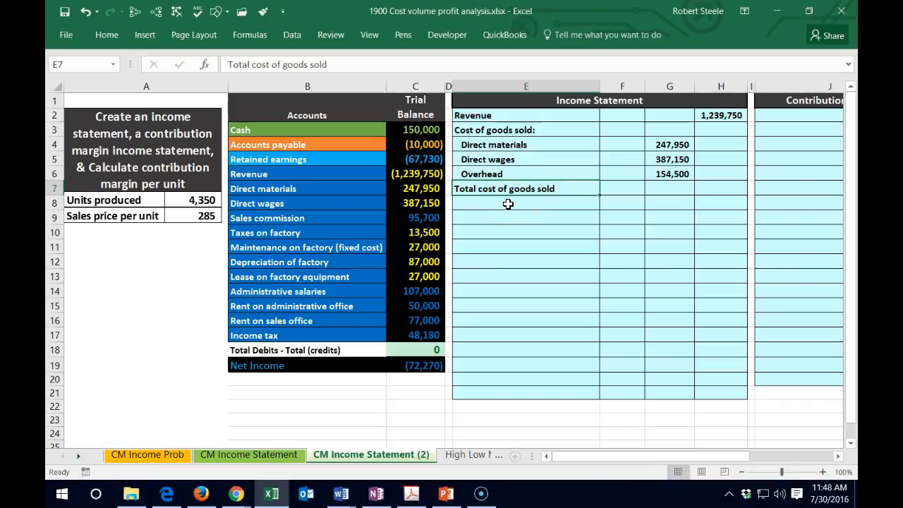
{"action": "left_click", "coordinate": [115, 36]}
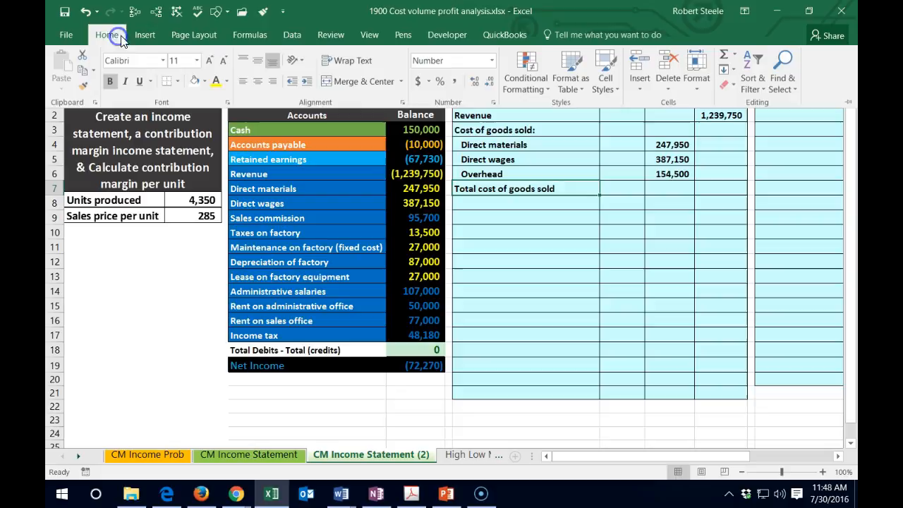
{"action": "left_click", "coordinate": [296, 84]}
{"action": "left_click", "coordinate": [297, 84]}
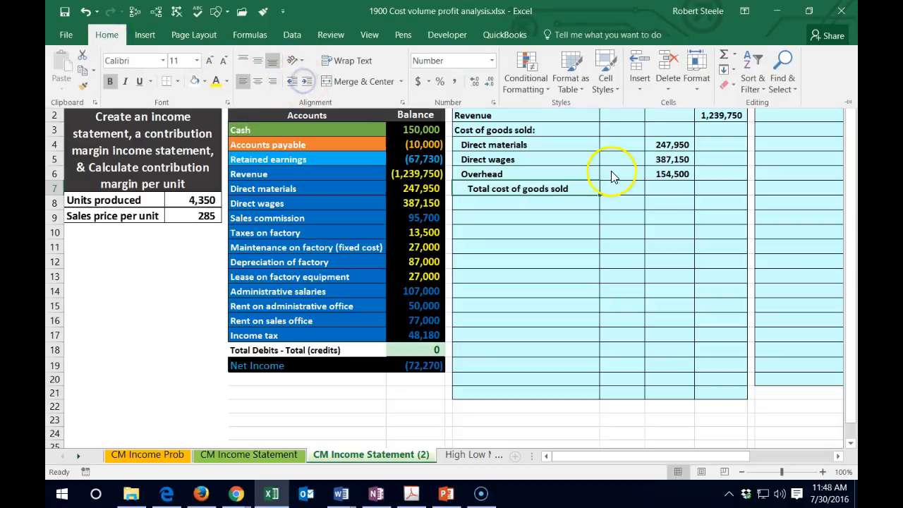
- Underline the overhead amount in G6 of the income statement
{"action": "left_click", "coordinate": [665, 176]}
{"action": "left_click", "coordinate": [665, 175]}
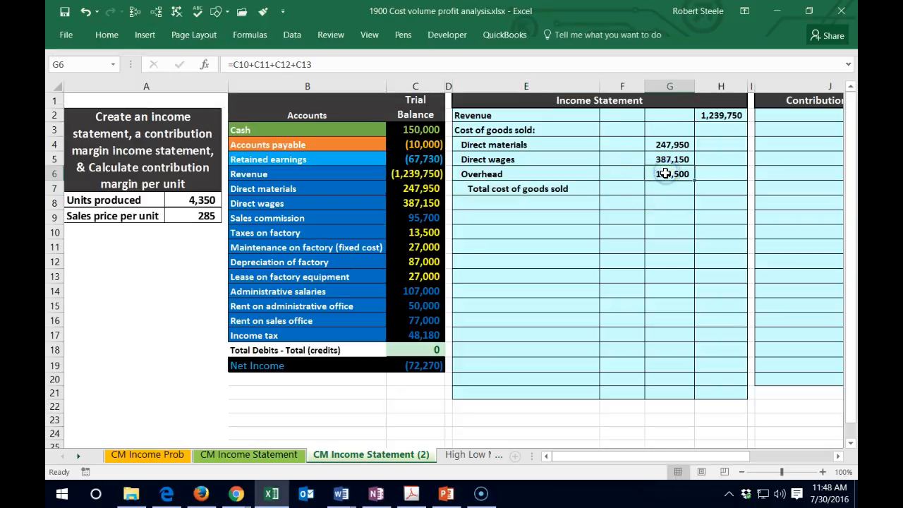
{"action": "left_click", "coordinate": [107, 32]}
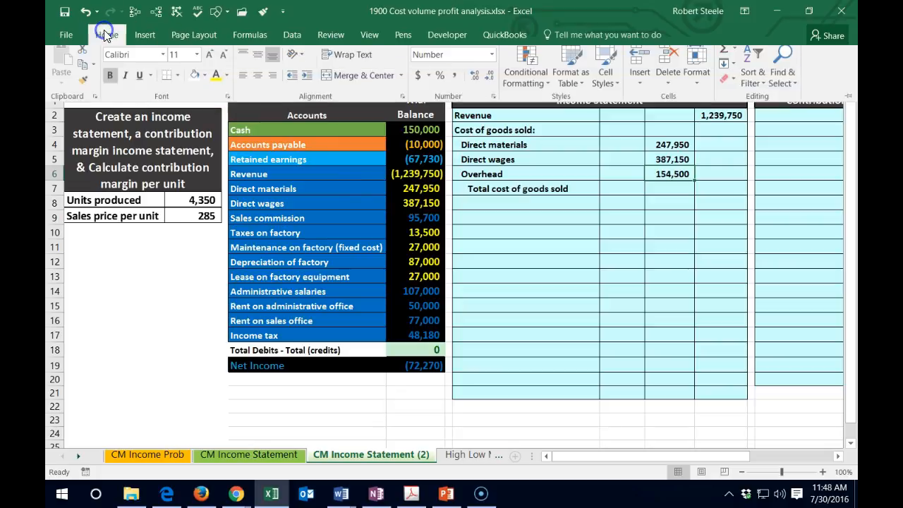
{"action": "left_click", "coordinate": [139, 81]}
- Calculate total cost of goods sold in H7 by summing the three cost amounts in G4:G6
{"action": "left_click", "coordinate": [718, 186]}
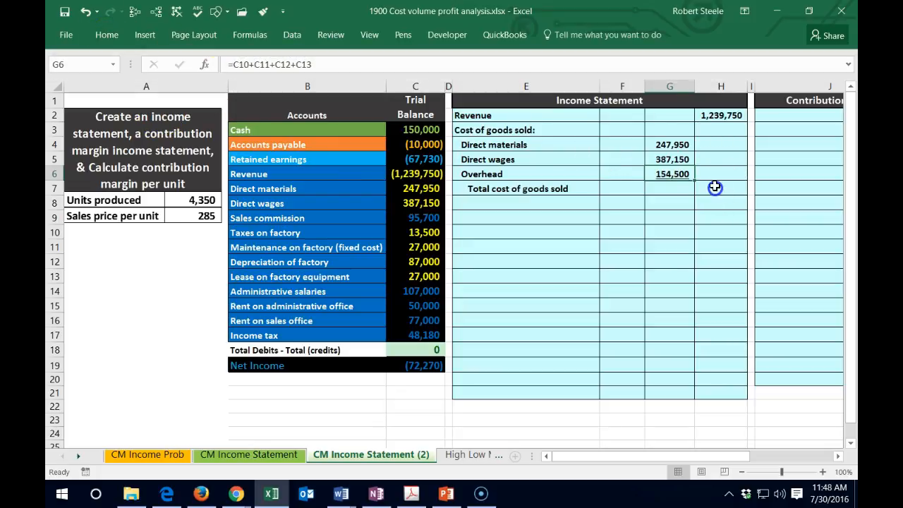
{"action": "left_click", "coordinate": [715, 185]}
{"action": "left_click", "coordinate": [716, 195]}
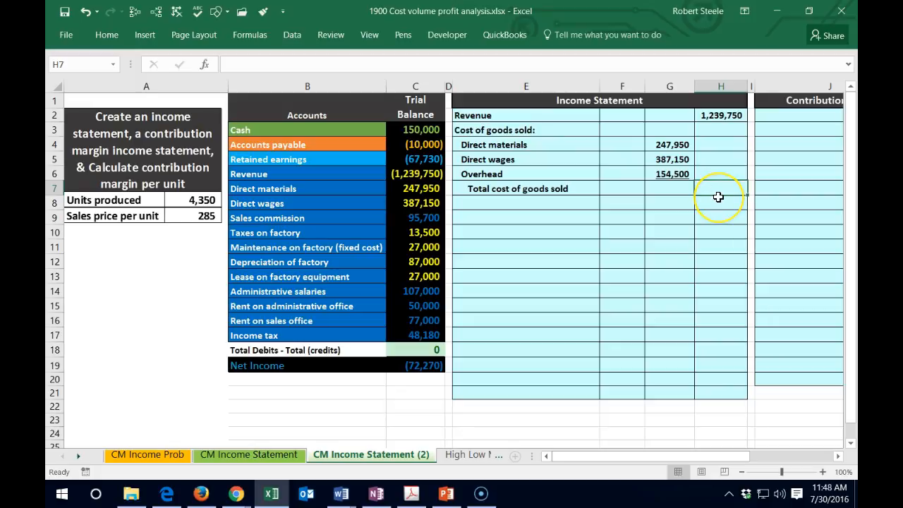
{"action": "type", "text": "=sum("}
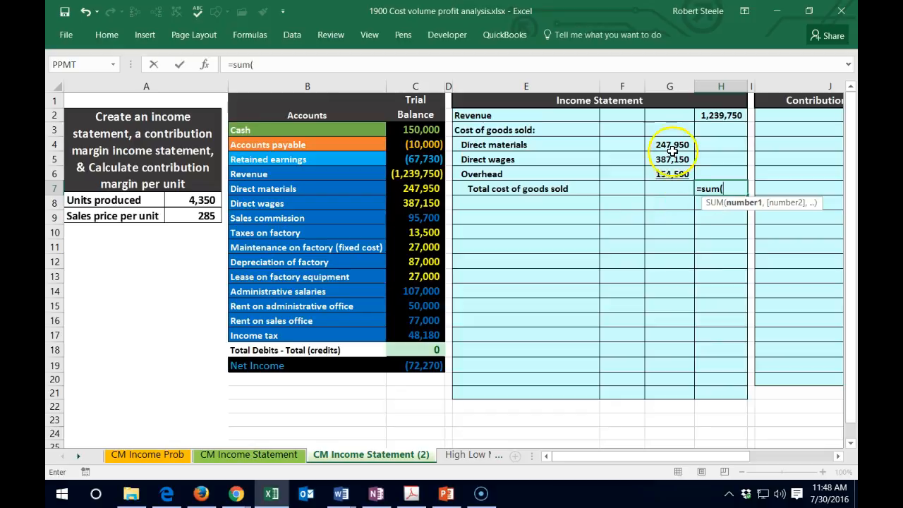
{"action": "left_click_drag", "start_coordinate": [670, 145], "coordinate": [669, 175]}
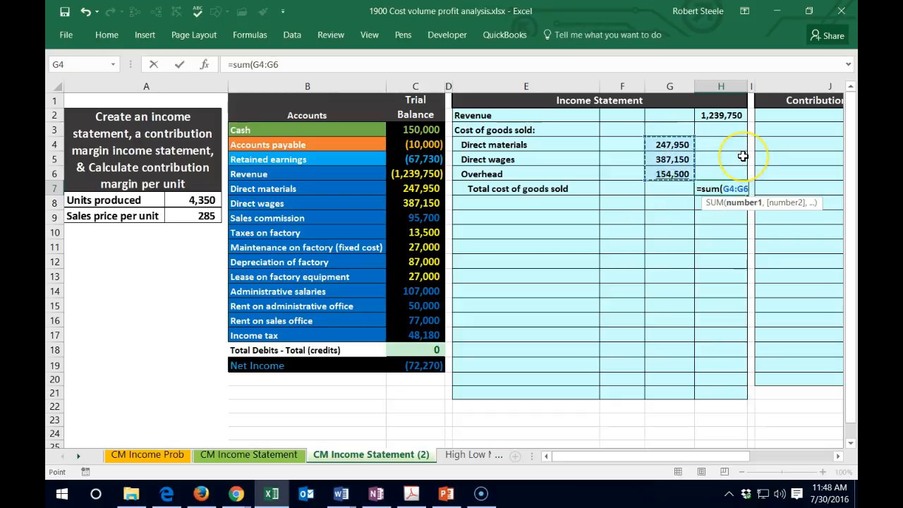
{"action": "key", "text": "Return"}
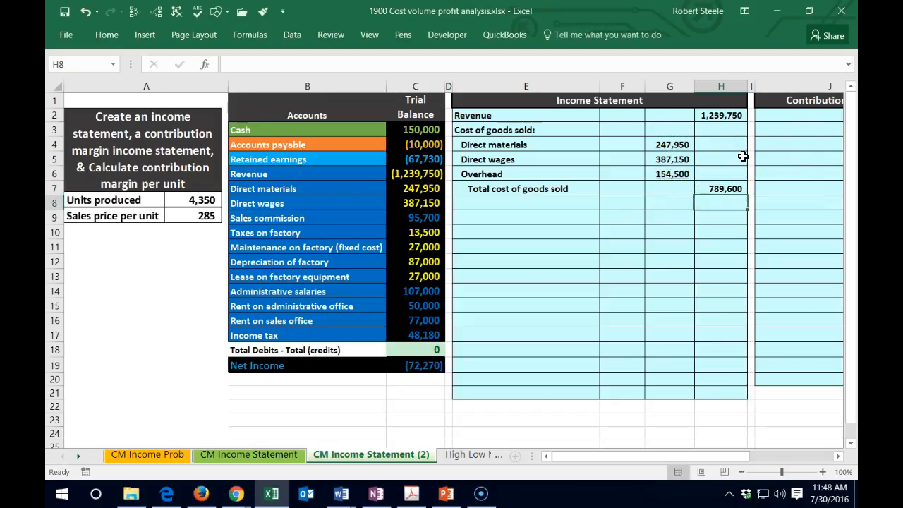
- Add a Gross profit label in E8 and calculate it in H8 as revenue minus total cost of goods sold, =H2-H7
{"action": "left_click", "coordinate": [484, 206]}
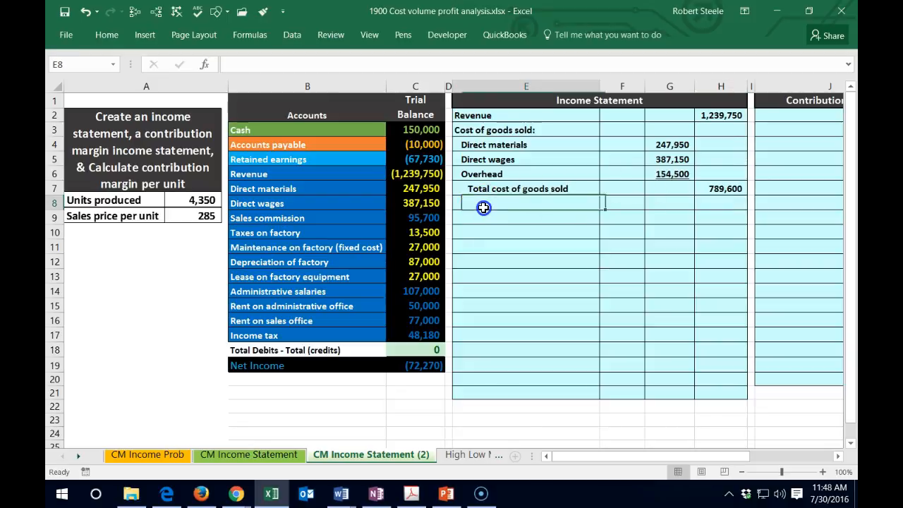
{"action": "type", "text": "Gross p"}
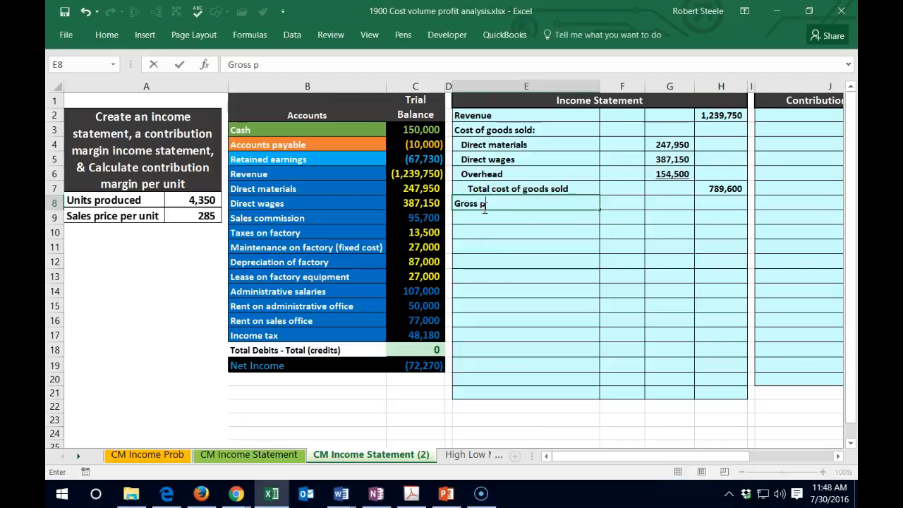
{"action": "key", "text": "Tab"}
{"action": "key", "text": "Tab"}
{"action": "key", "text": "Tab"}
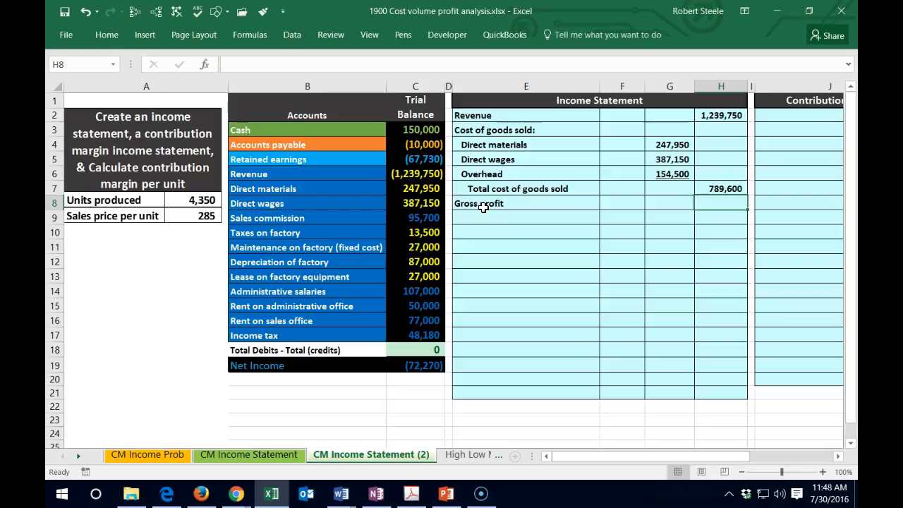
{"action": "type", "text": "="}
{"action": "left_click", "coordinate": [726, 115]}
{"action": "type", "text": "-"}
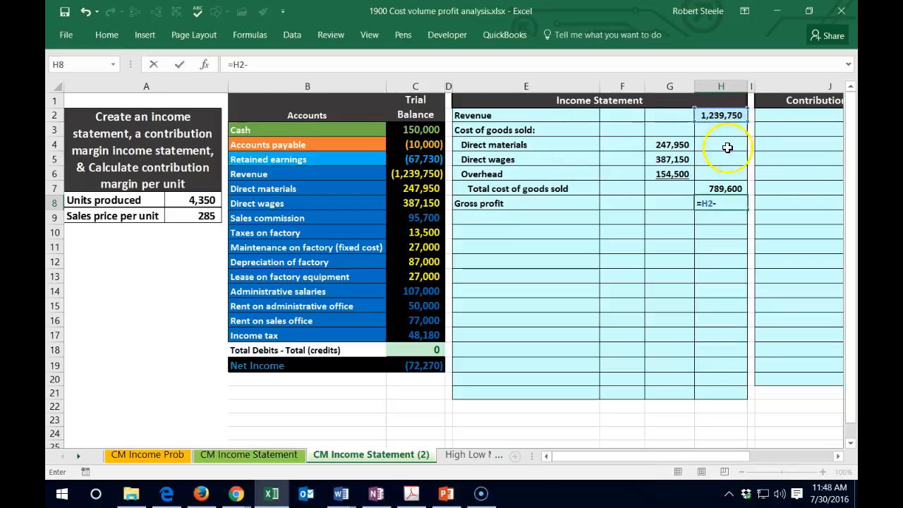
{"action": "left_click", "coordinate": [709, 189]}
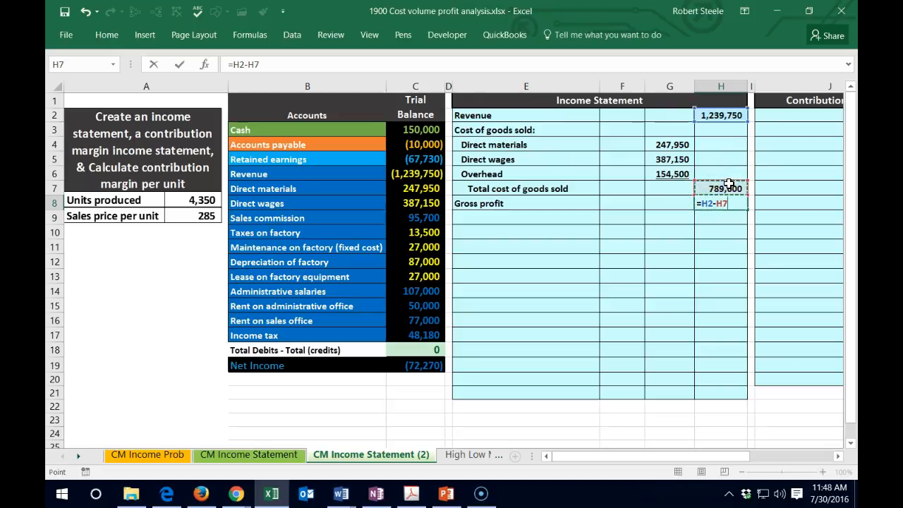
{"action": "key", "text": "Return"}
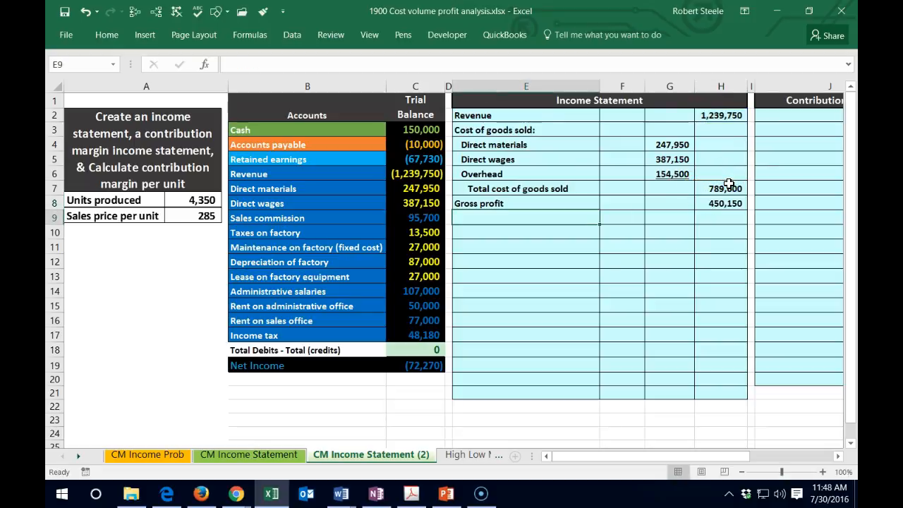
- Enter the heading Operating expenses: in E9, under Gross profit
{"action": "type", "text": "Oper"}
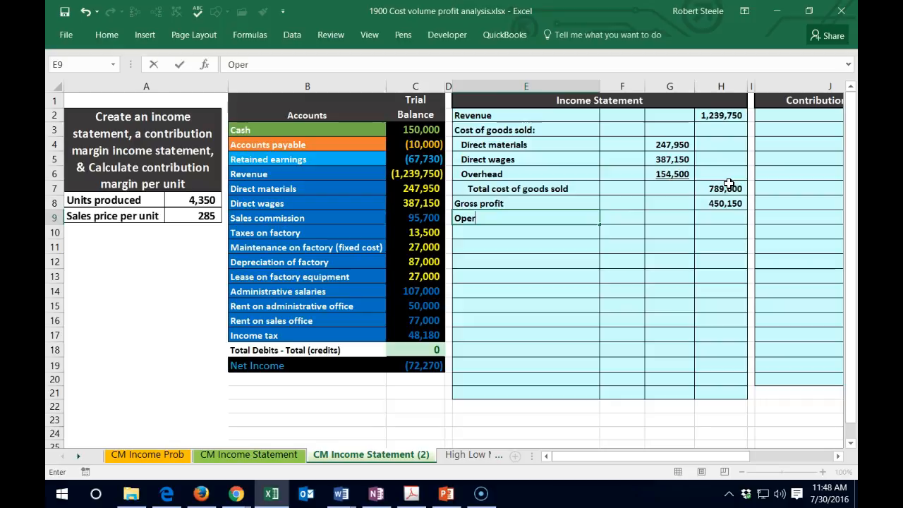
{"action": "type", "text": "ating expenses:"}
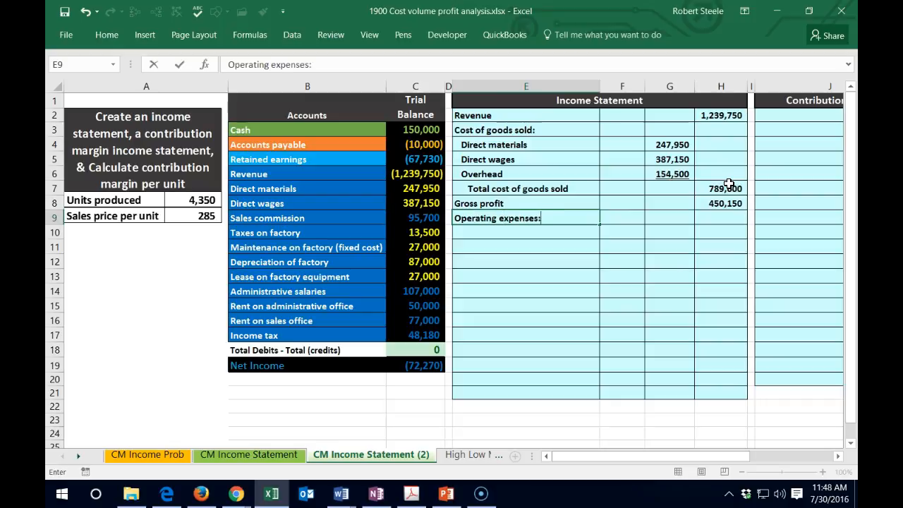
{"action": "key", "text": "Return"}
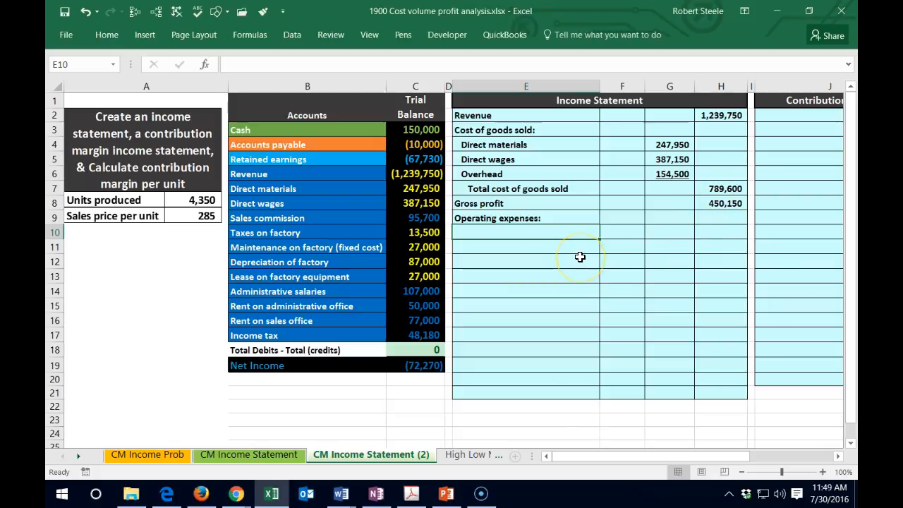
- Enter the subheading Selling expenses: in E10 and indent it by one level
{"action": "type", "text": "Selli"}
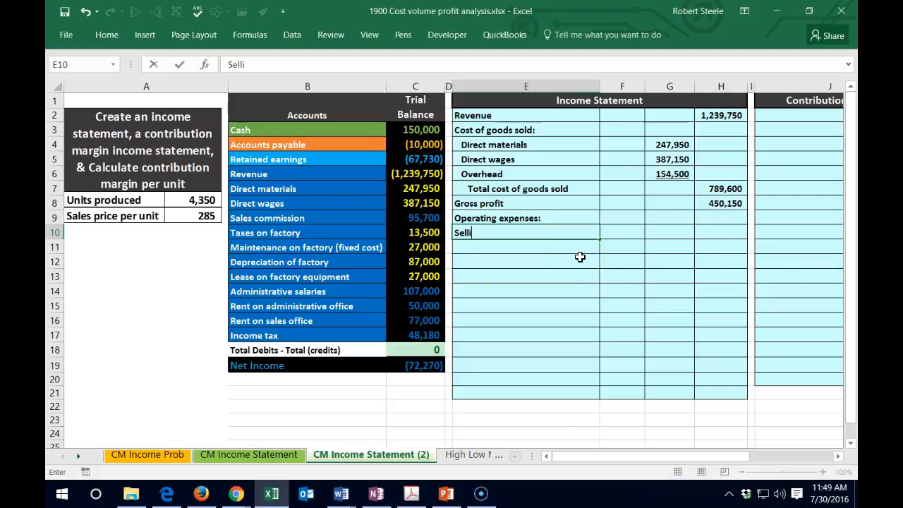
{"action": "type", "text": "ng expenses:"}
{"action": "key", "text": "Return"}
{"action": "key", "text": "Up"}
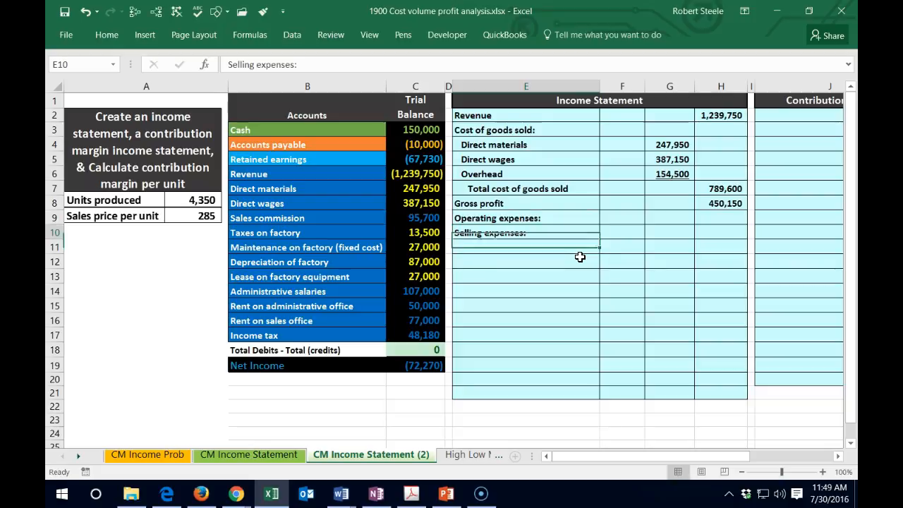
{"action": "left_click", "coordinate": [109, 34]}
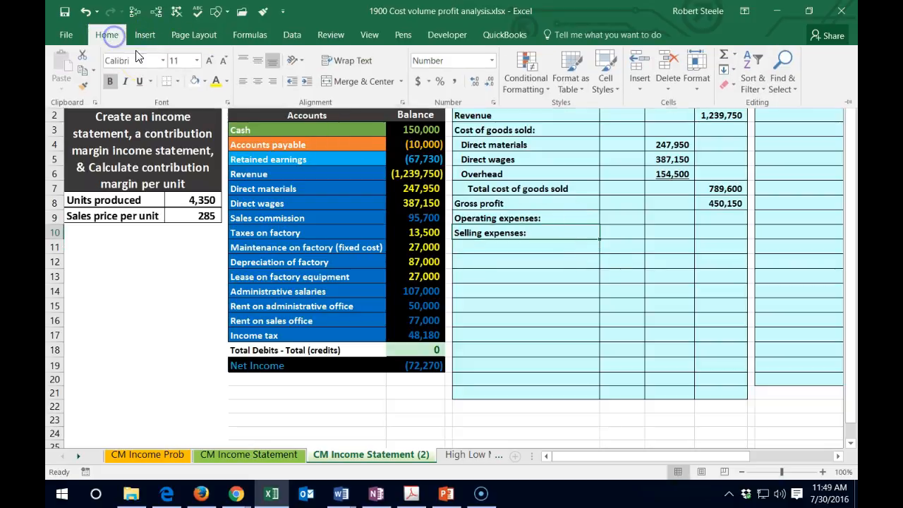
{"action": "left_click", "coordinate": [306, 81]}
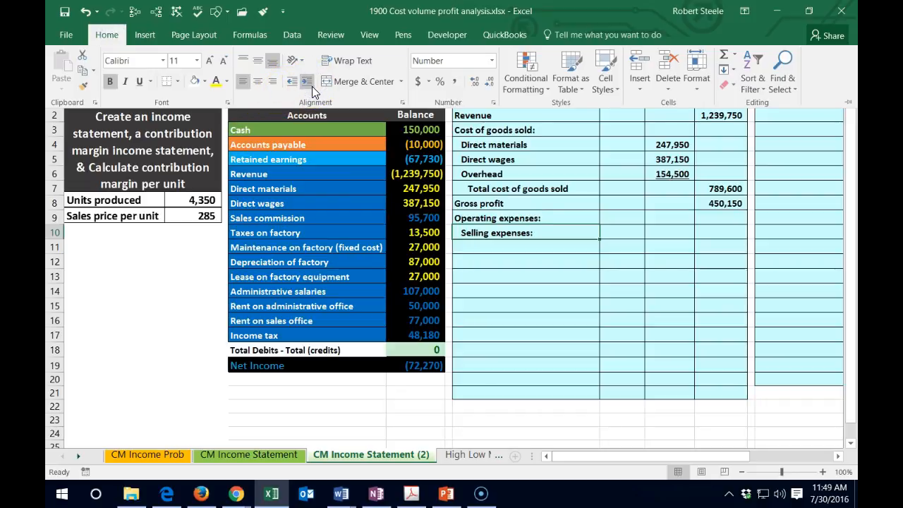
- Link E11 to the Sales commission account name in the trial balance with the formula =B9
{"action": "left_click", "coordinate": [471, 237]}
{"action": "left_click", "coordinate": [476, 247]}
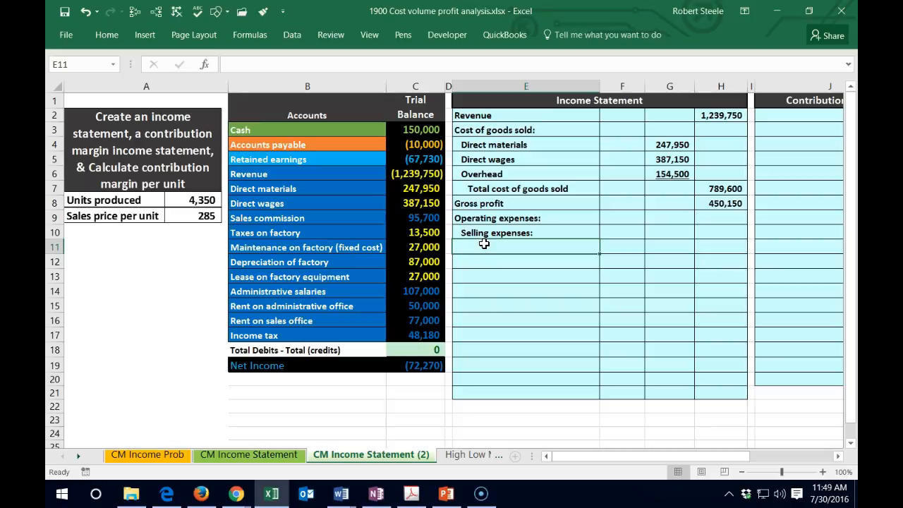
{"action": "type", "text": "="}
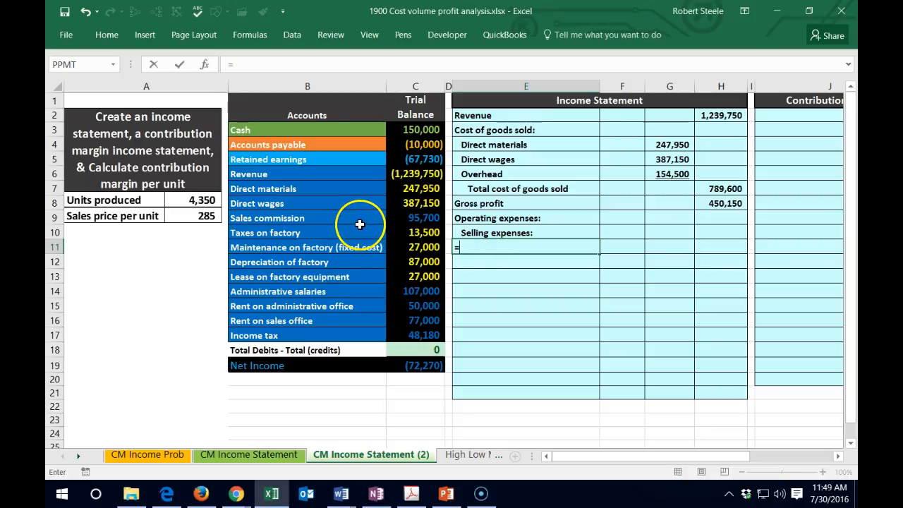
{"action": "left_click", "coordinate": [294, 219]}
{"action": "key", "text": "Return"}
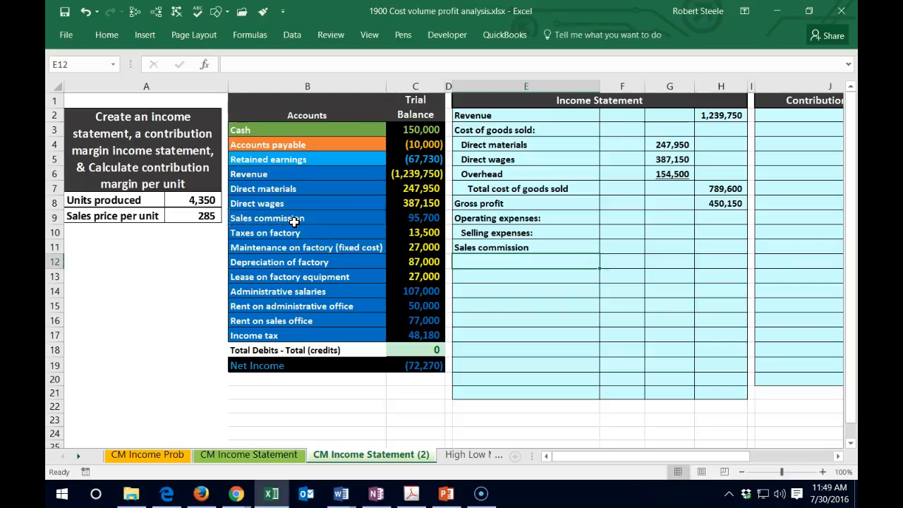
- Indent the Sales commission label in E11 by two levels
{"action": "key", "text": "Right"}
{"action": "key", "text": "Up"}
{"action": "key", "text": "Left"}
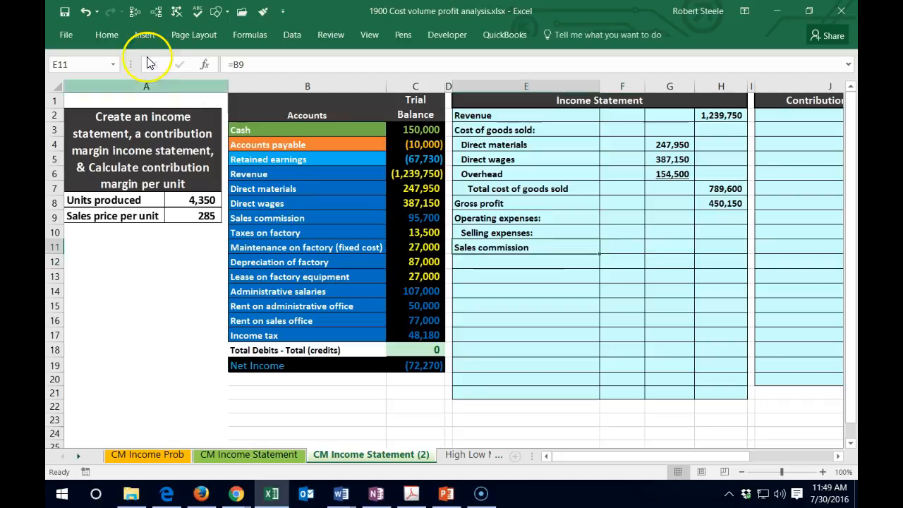
{"action": "left_click", "coordinate": [109, 35]}
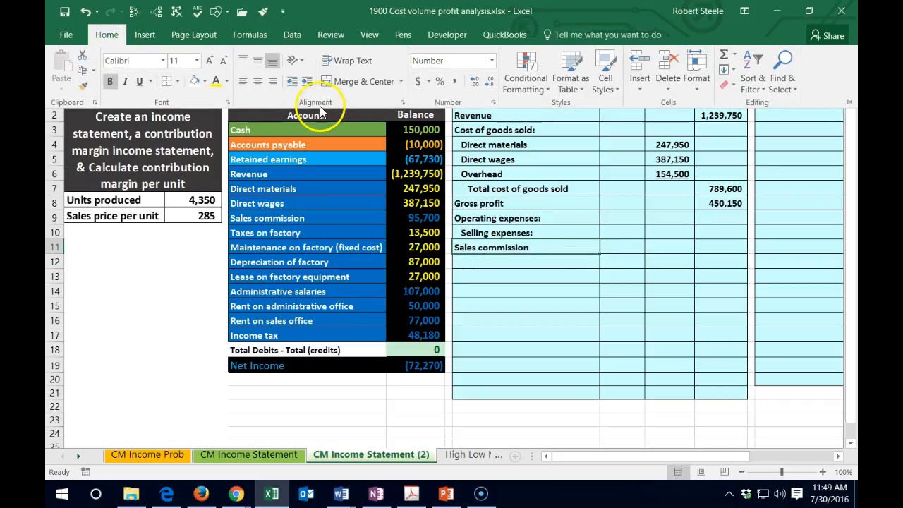
{"action": "left_click", "coordinate": [306, 81]}
{"action": "left_click", "coordinate": [307, 81]}
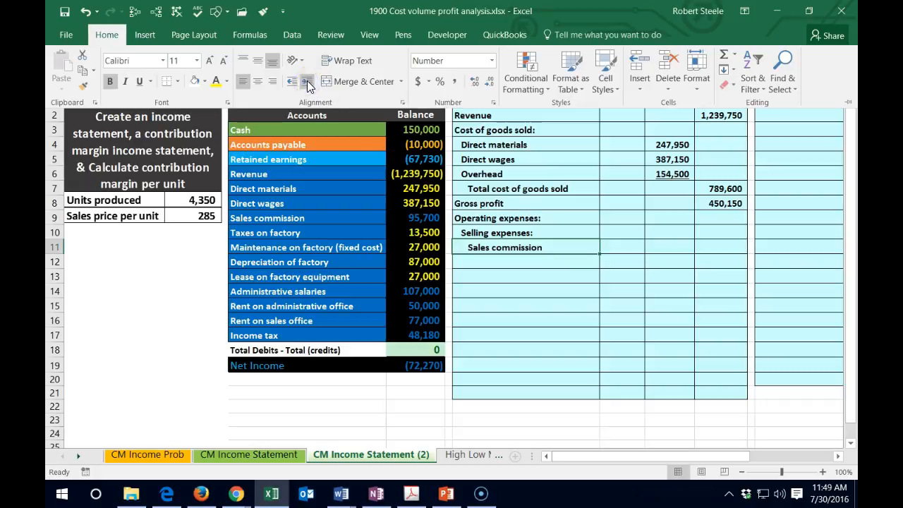
- Link the sales commission amount from the trial balance into F11 with the formula =C9
{"action": "left_click", "coordinate": [627, 246]}
{"action": "left_click", "coordinate": [623, 243]}
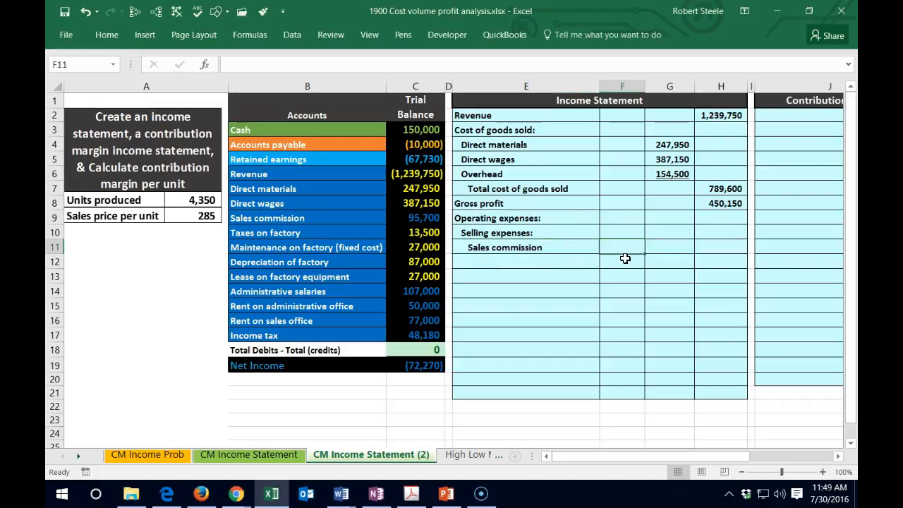
{"action": "type", "text": "="}
{"action": "left_click", "coordinate": [423, 218]}
{"action": "key", "text": "Return"}
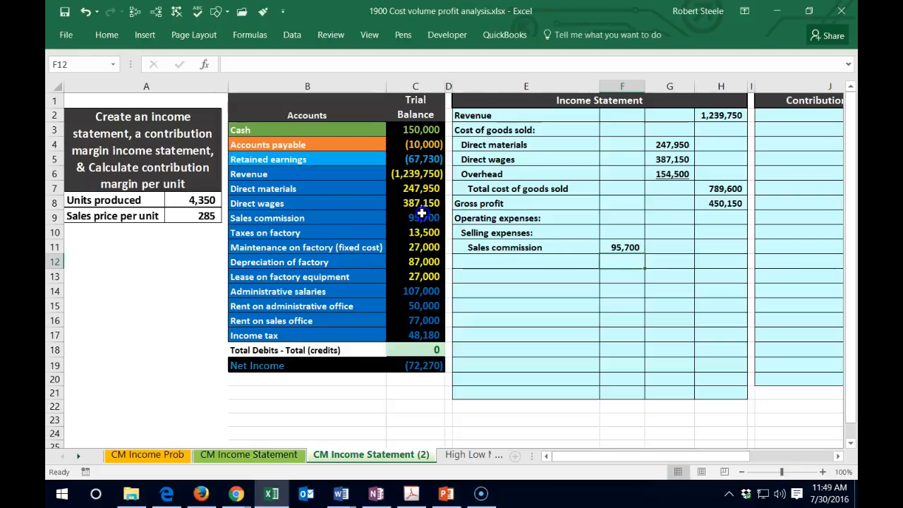
- Change the font color of the sales commission amount in C9 of the trial balance to yellow
{"action": "left_click", "coordinate": [412, 217]}
{"action": "right_click", "coordinate": [400, 217]}
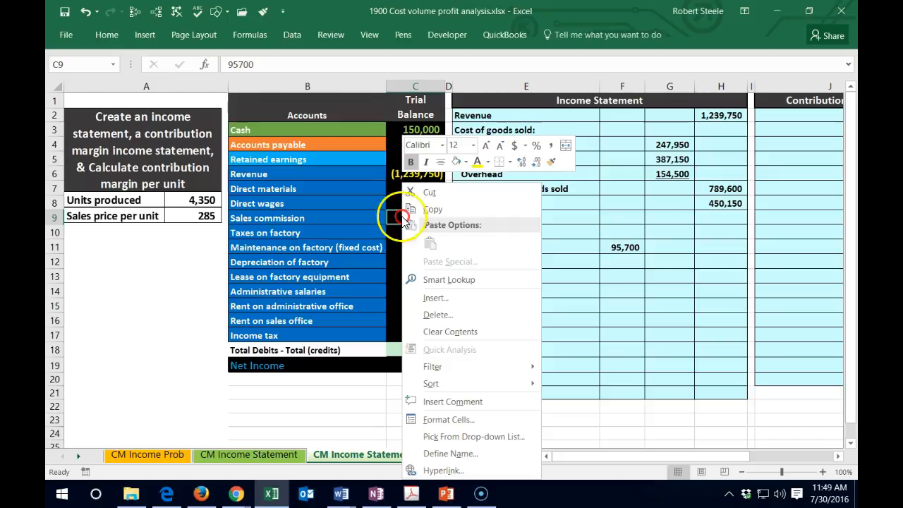
{"action": "left_click", "coordinate": [476, 160]}
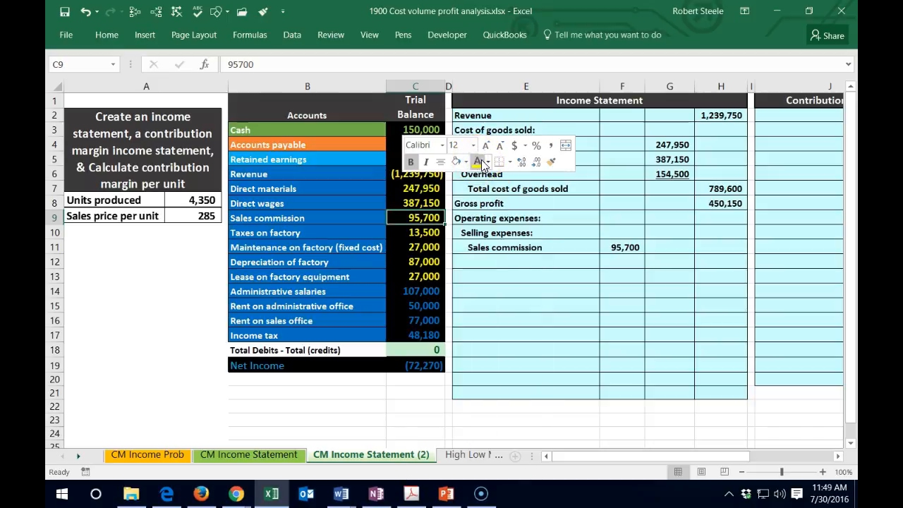
- Link E12 to the Rent on sales office account name in the trial balance with the formula =B16
{"action": "left_click", "coordinate": [524, 265]}
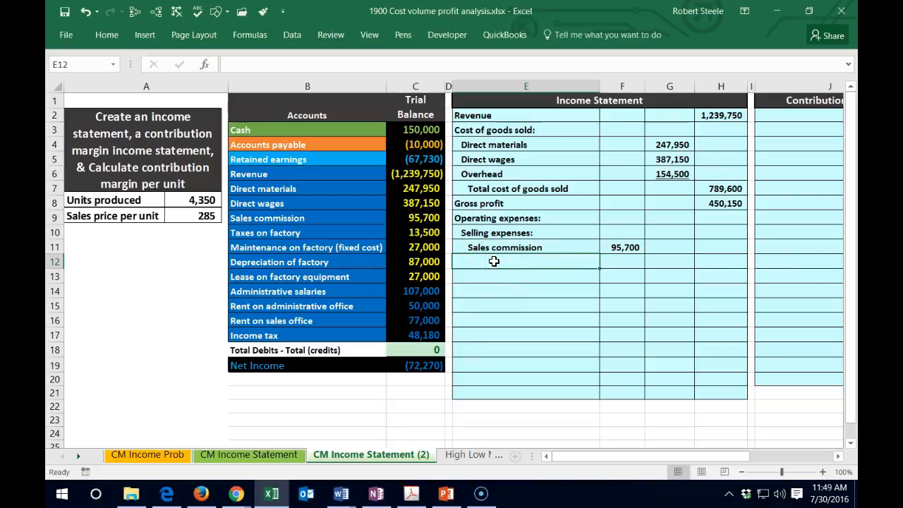
{"action": "type", "text": "="}
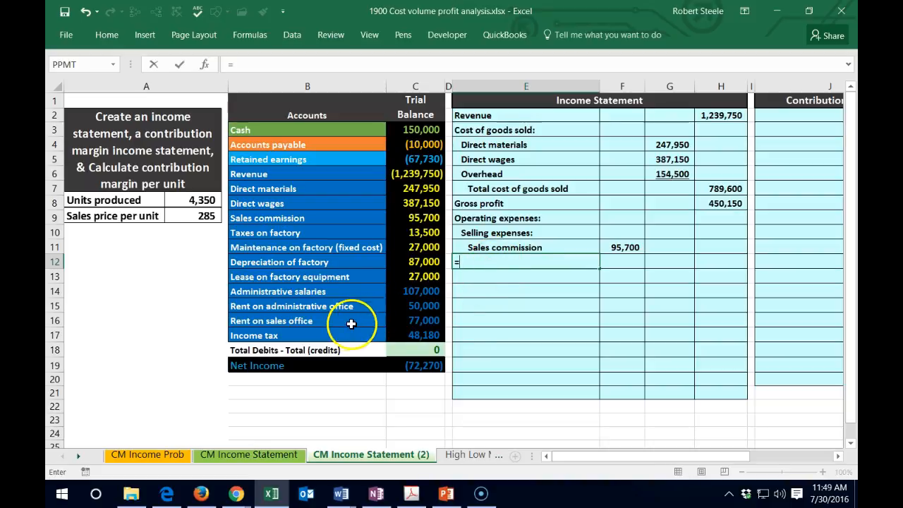
{"action": "left_click", "coordinate": [311, 321]}
{"action": "key", "text": "Return"}
- Link the sales office rent amount into F12 with the formula =C16 and change the font color of C16 to yellow
{"action": "key", "text": "Right"}
{"action": "key", "text": "Up"}
{"action": "type", "text": "="}
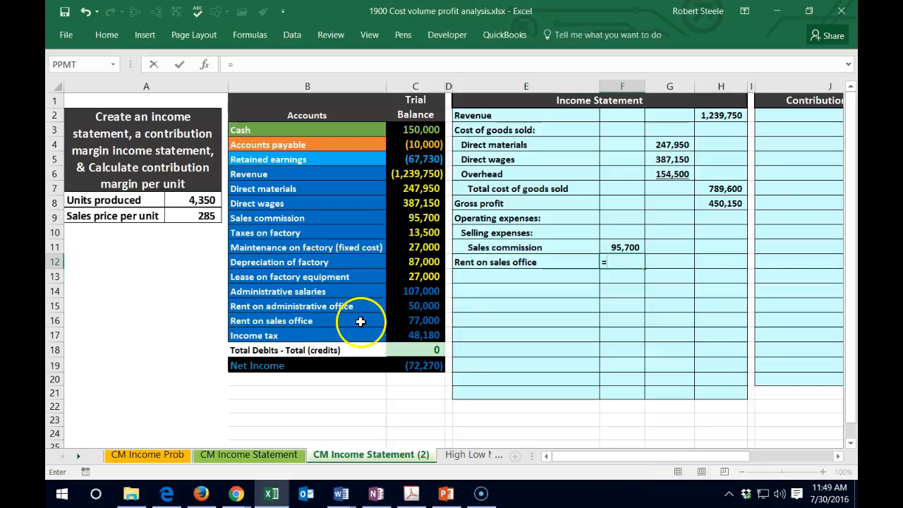
{"action": "left_click", "coordinate": [402, 322]}
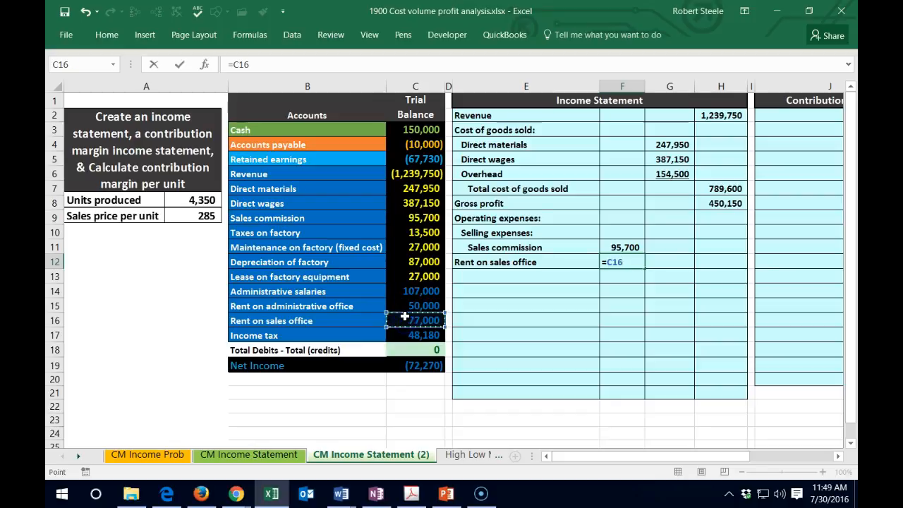
{"action": "key", "text": "Return"}
{"action": "right_click", "coordinate": [409, 322]}
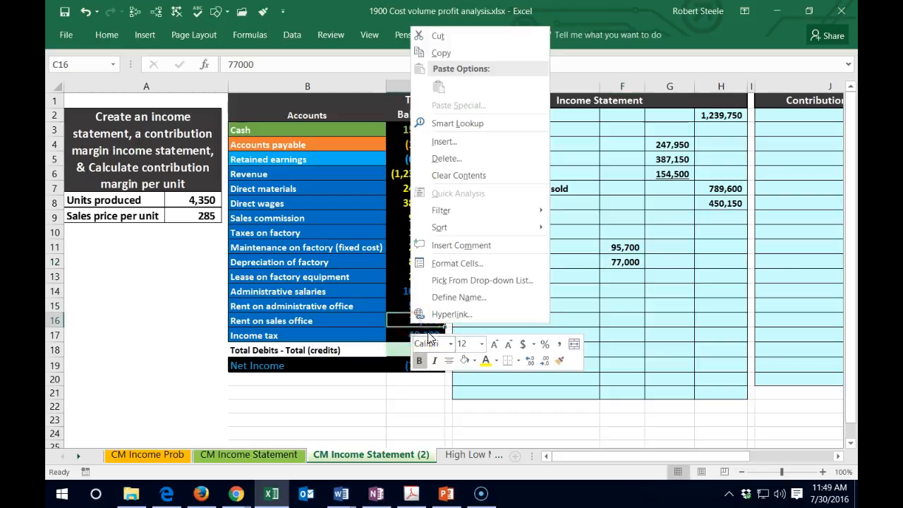
{"action": "key", "text": "Escape"}
{"action": "left_click", "coordinate": [577, 310]}
- Indent the Rent on sales office label in E12 by two levels
{"action": "left_click", "coordinate": [512, 261]}
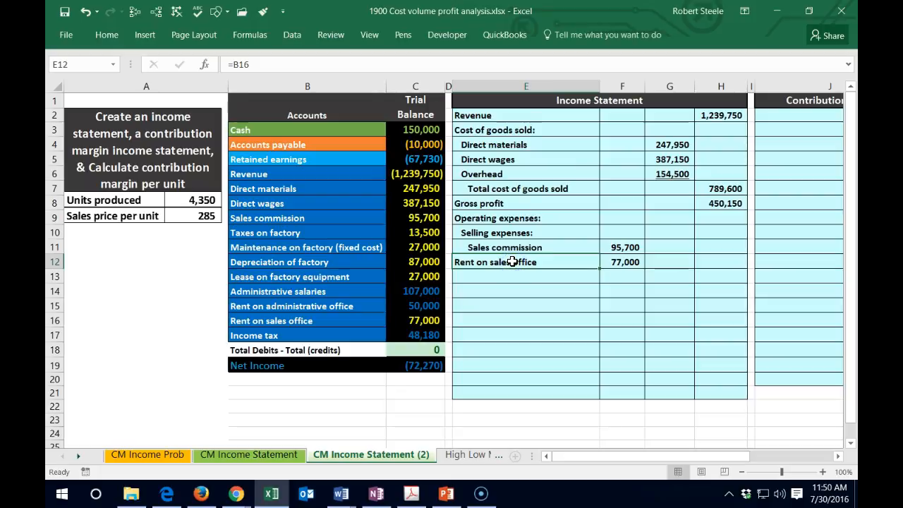
{"action": "left_click", "coordinate": [107, 34]}
{"action": "left_click", "coordinate": [306, 81]}
{"action": "left_click", "coordinate": [306, 82]}
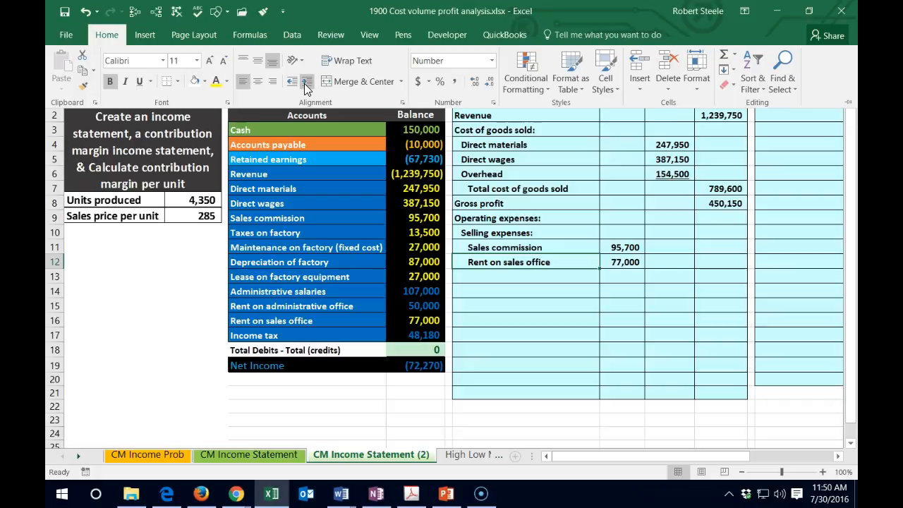
- Enter the label "Total selling expenses" in E13 and indent it by three levels
{"action": "left_click", "coordinate": [513, 269]}
{"action": "left_click", "coordinate": [508, 275]}
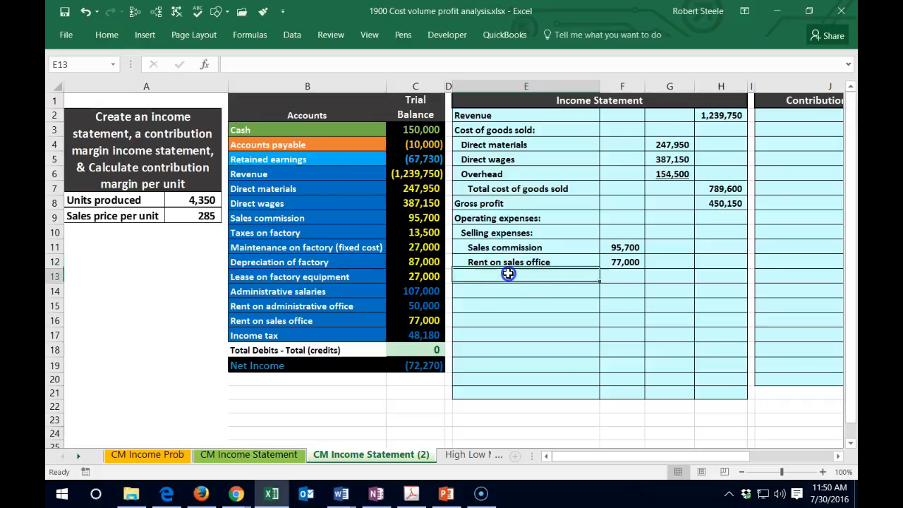
{"action": "type", "text": "Total selling expenses"}
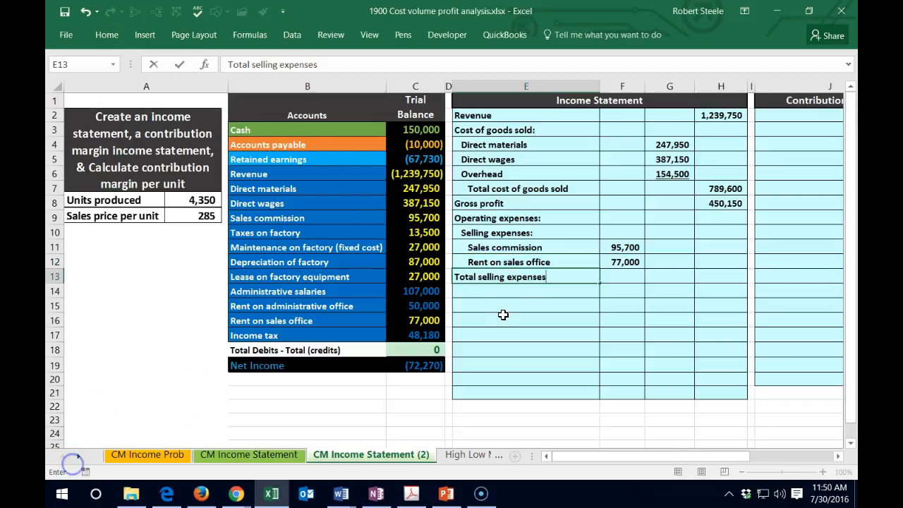
{"action": "key", "text": "ctrl+Return"}
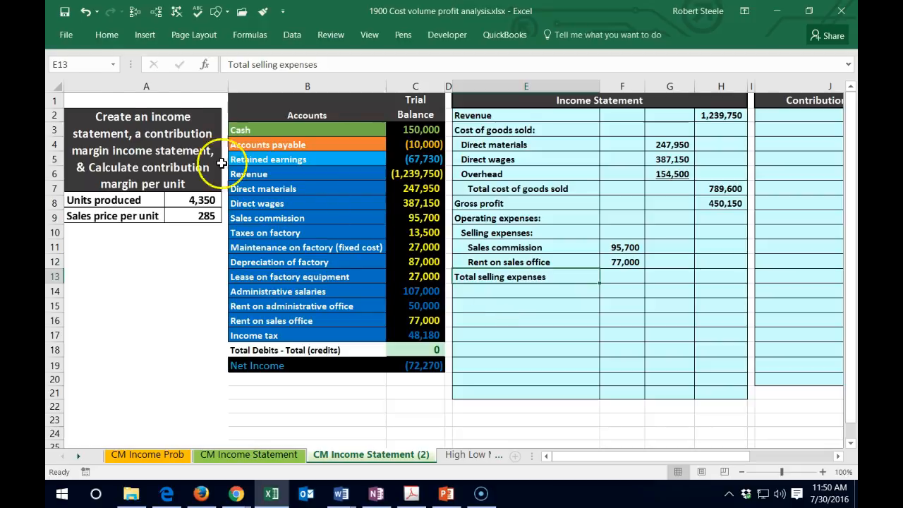
{"action": "left_click", "coordinate": [93, 39]}
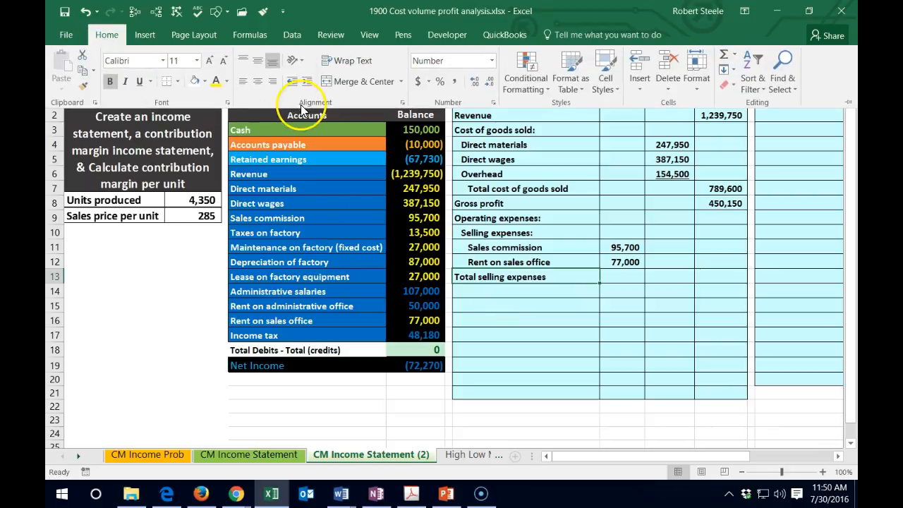
{"action": "left_click", "coordinate": [306, 81]}
{"action": "left_click", "coordinate": [306, 81]}
{"action": "left_click", "coordinate": [306, 81]}
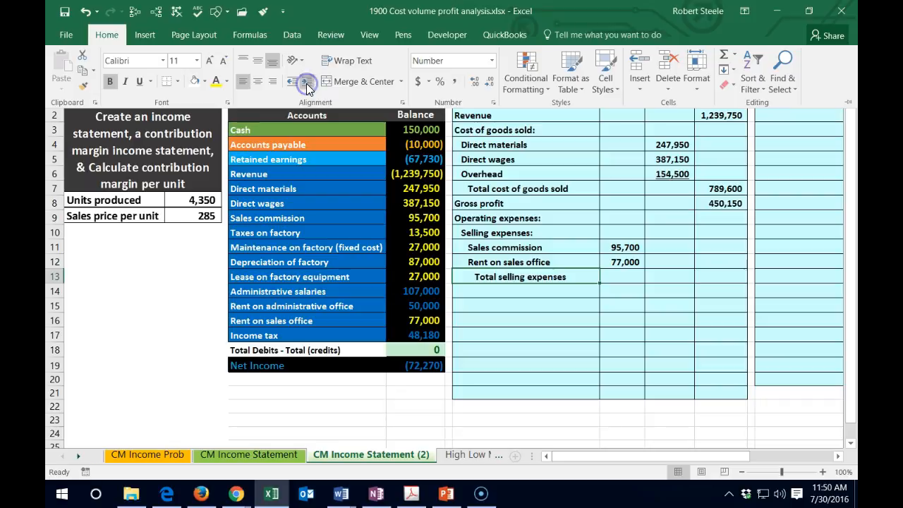
- Underline the sales office rent amount in F12 of the income statement
{"action": "left_click", "coordinate": [660, 283]}
{"action": "left_click", "coordinate": [661, 275]}
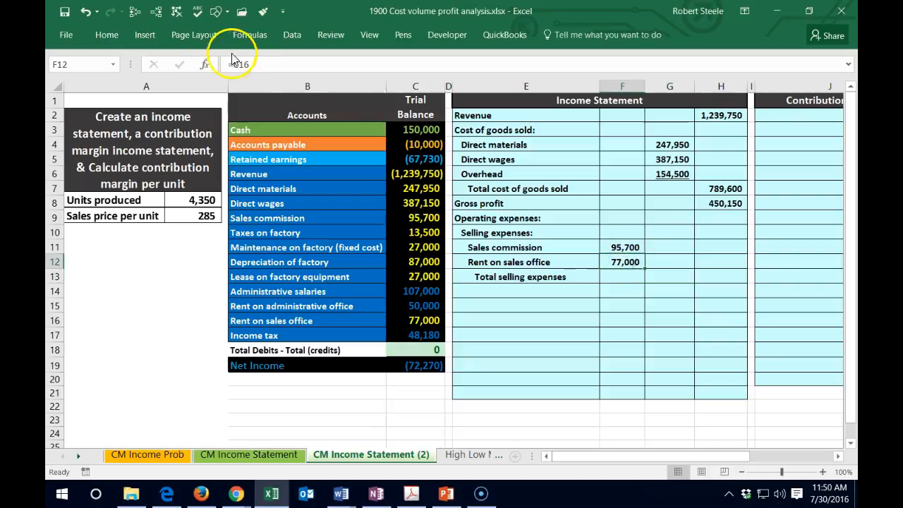
{"action": "left_click", "coordinate": [113, 33]}
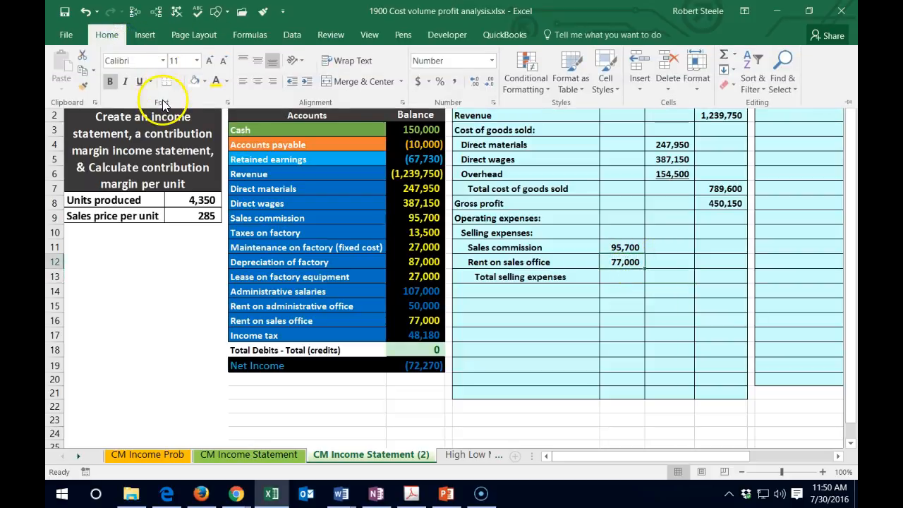
{"action": "left_click", "coordinate": [138, 81]}
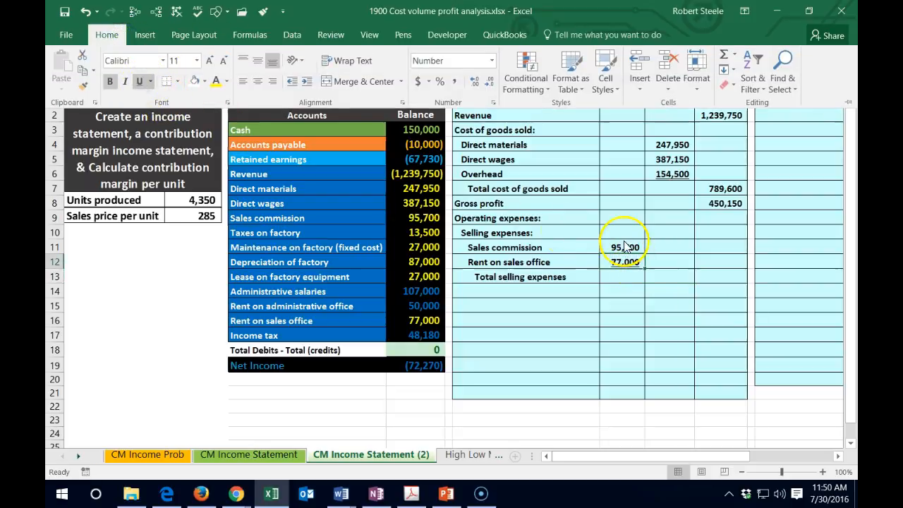
- Total the selling expenses in G13 with a SUM formula over F11:F12
{"action": "left_click", "coordinate": [665, 275]}
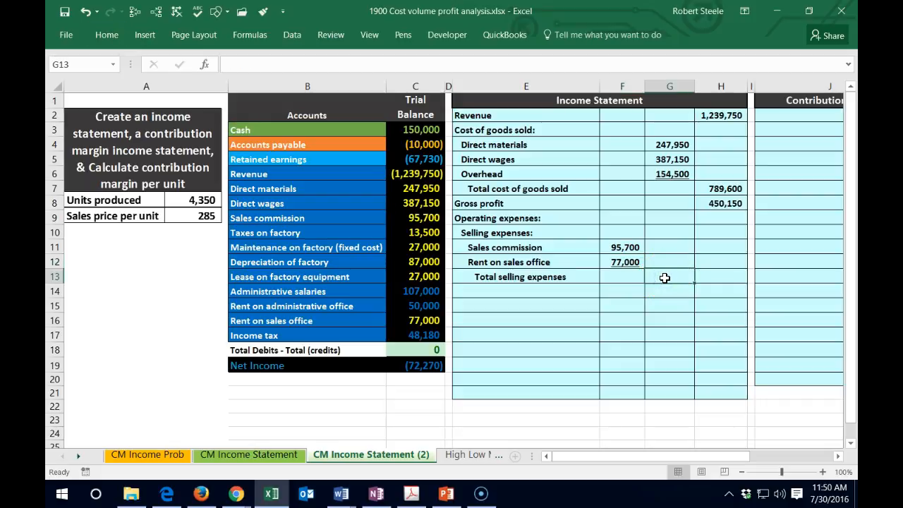
{"action": "type", "text": "=sum("}
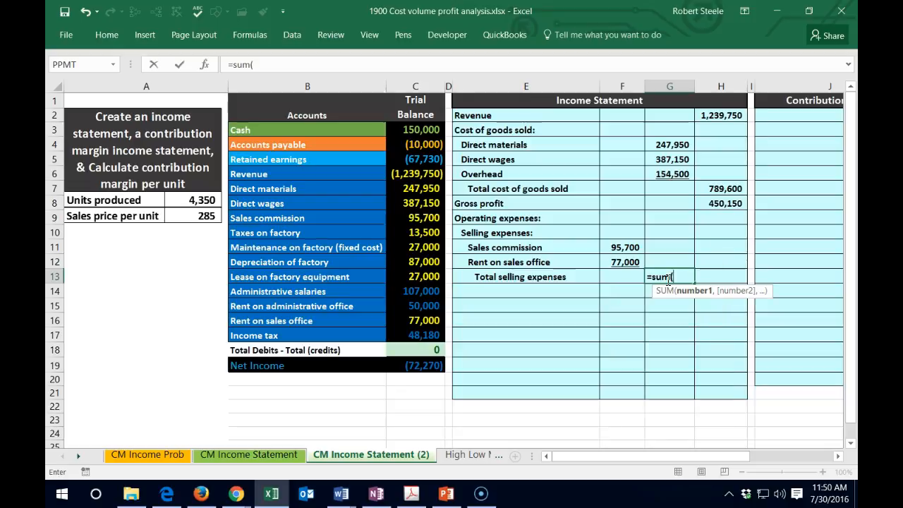
{"action": "key", "text": "Left"}
{"action": "key", "text": "Up"}
{"action": "key", "text": "Up"}
{"action": "key", "text": "shift+Down"}
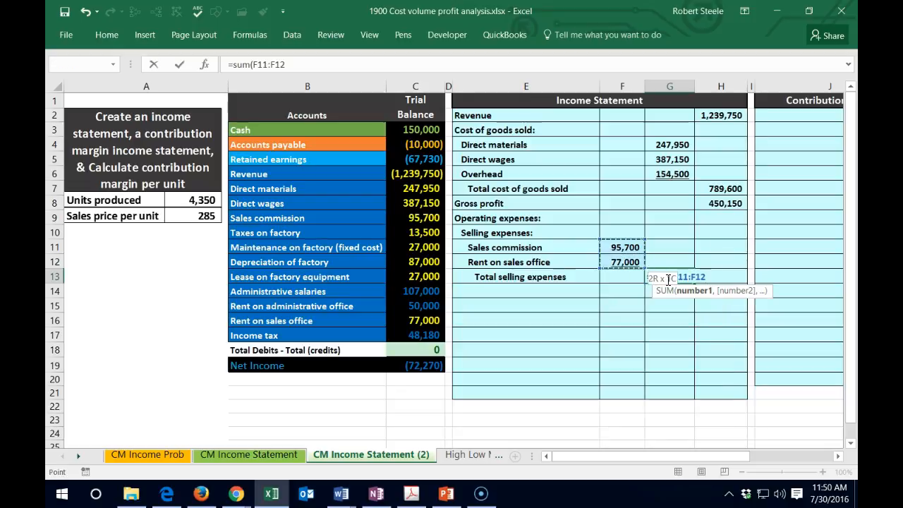
{"action": "key", "text": "Return"}
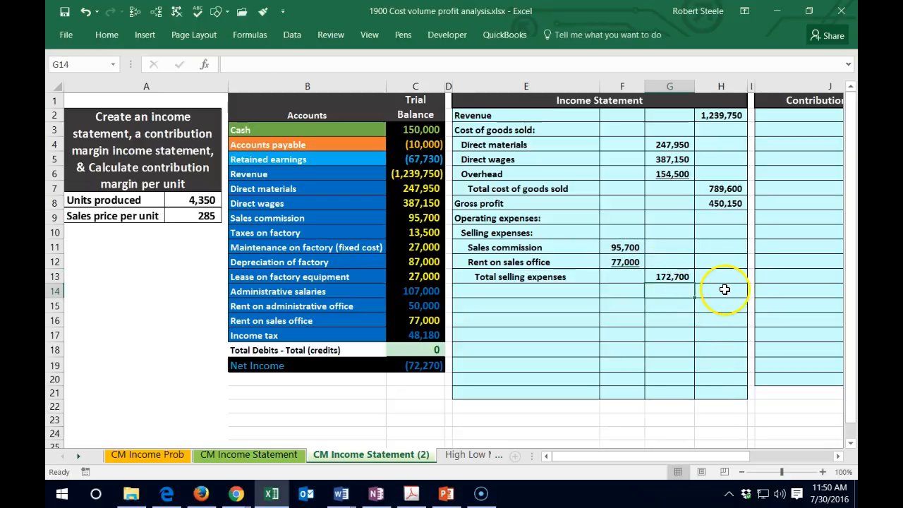
- Enter the heading "Aministrative expenses:" in E14 and indent it by one level
{"action": "left_click", "coordinate": [513, 292]}
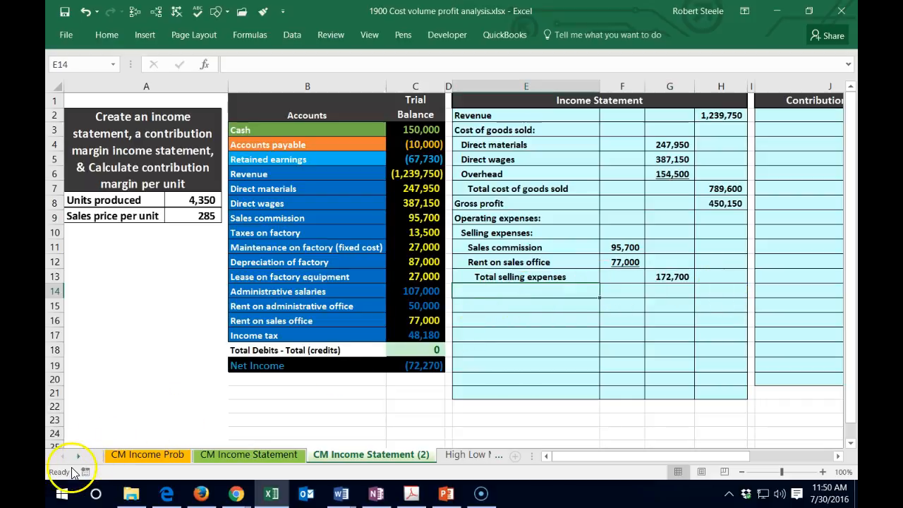
{"action": "type", "text": "Aministrative expenses:"}
{"action": "key", "text": "ctrl+Return"}
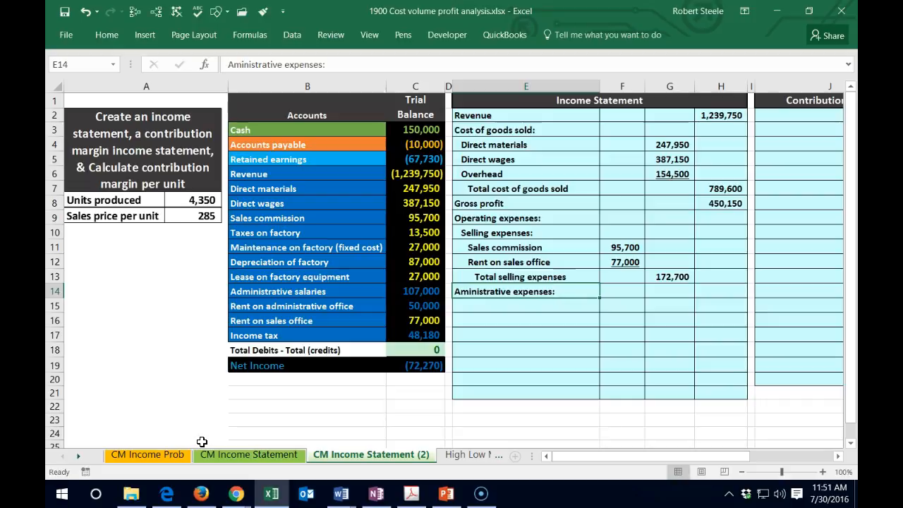
{"action": "left_click", "coordinate": [106, 37]}
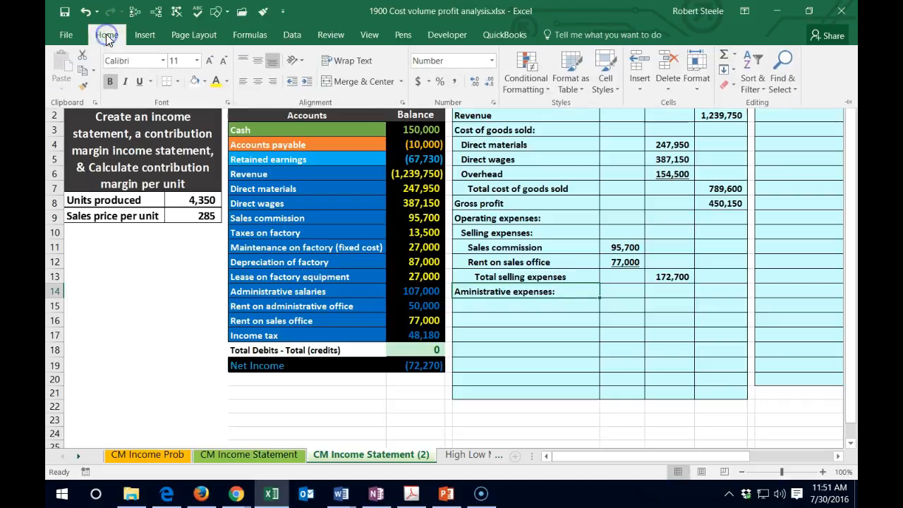
{"action": "left_click", "coordinate": [305, 83]}
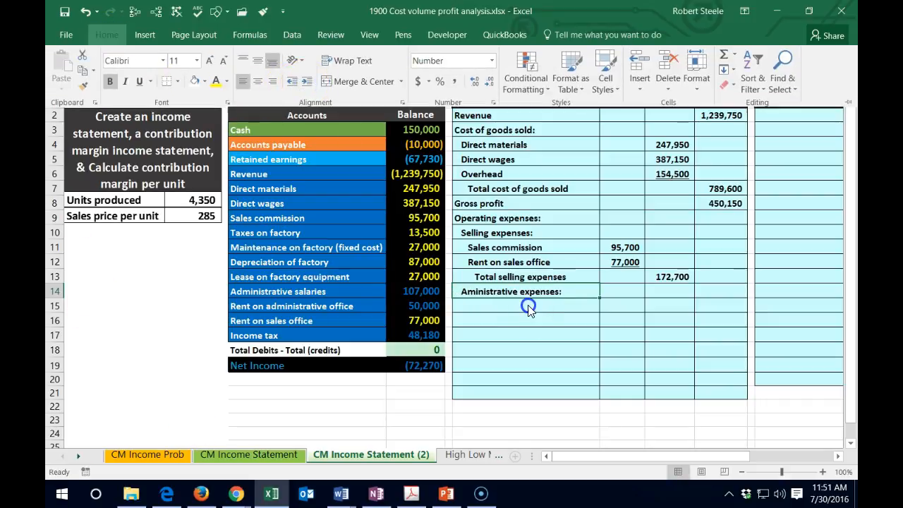
- Link E15 to the Administrative salaries account name with the formula =B14 and indent the label by two levels
{"action": "left_click", "coordinate": [518, 217]}
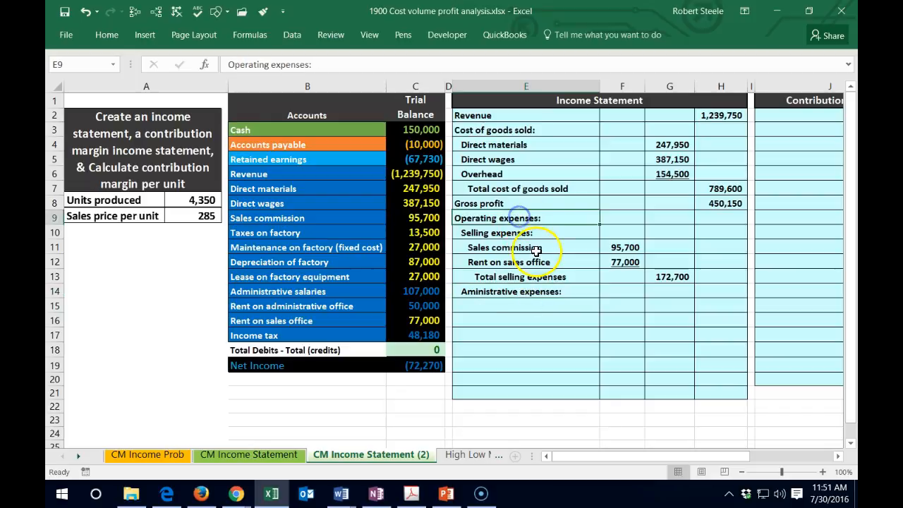
{"action": "left_click", "coordinate": [503, 307]}
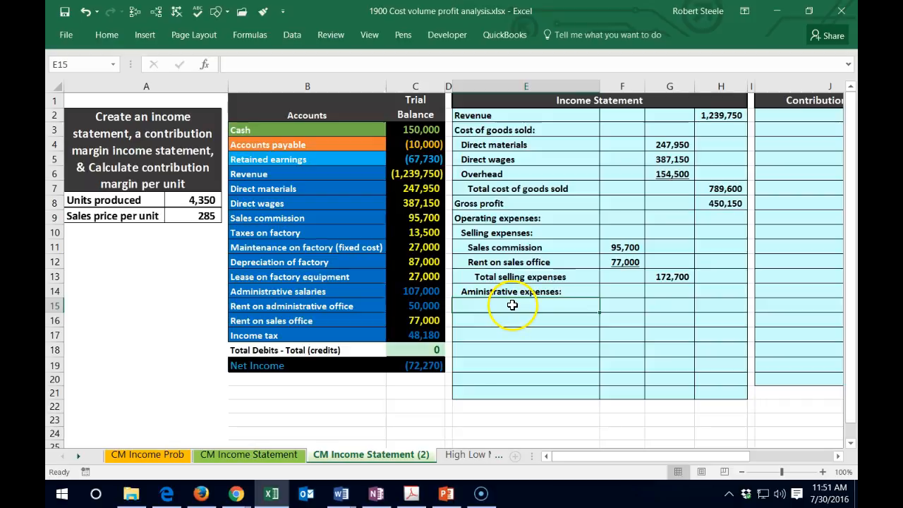
{"action": "type", "text": "="}
{"action": "left_click", "coordinate": [310, 293]}
{"action": "key", "text": "Return"}
{"action": "key", "text": "Up"}
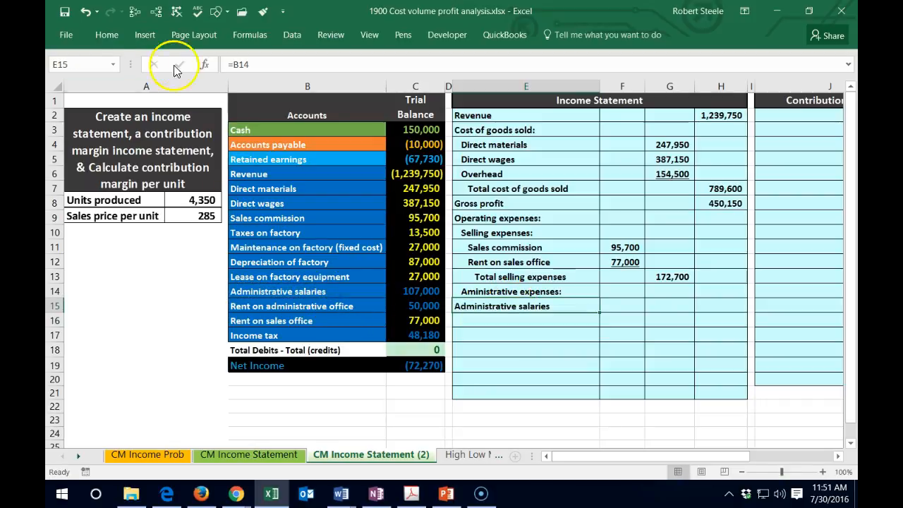
{"action": "left_click", "coordinate": [107, 35]}
{"action": "left_click", "coordinate": [308, 81]}
{"action": "left_click", "coordinate": [309, 82]}
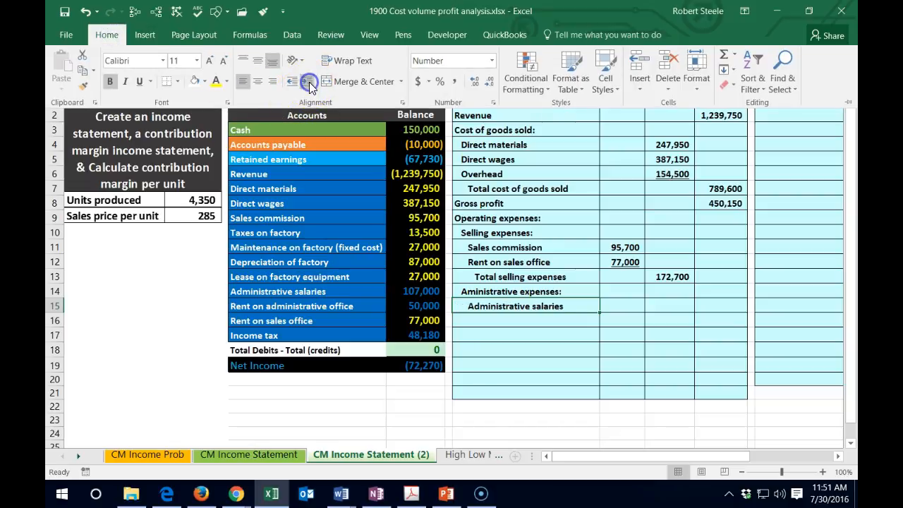
- Link the administrative salaries amount into F15 with the formula =C14 and change the font color of C14 to yellow
{"action": "left_click", "coordinate": [623, 306]}
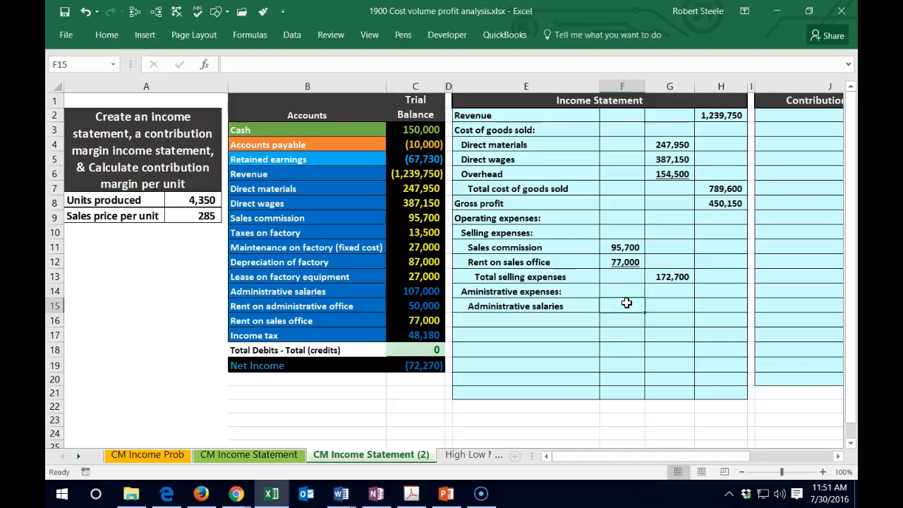
{"action": "type", "text": "="}
{"action": "left_click", "coordinate": [421, 291]}
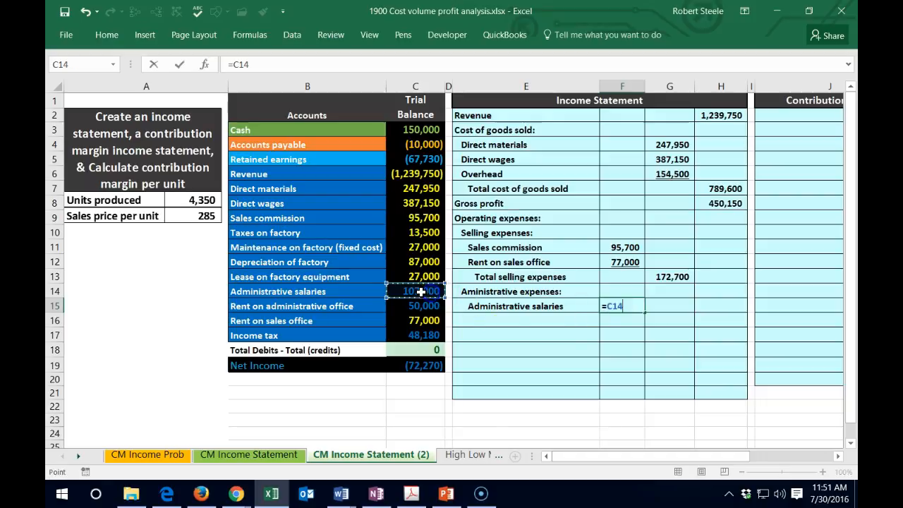
{"action": "key", "text": "Return"}
{"action": "key", "text": "Left"}
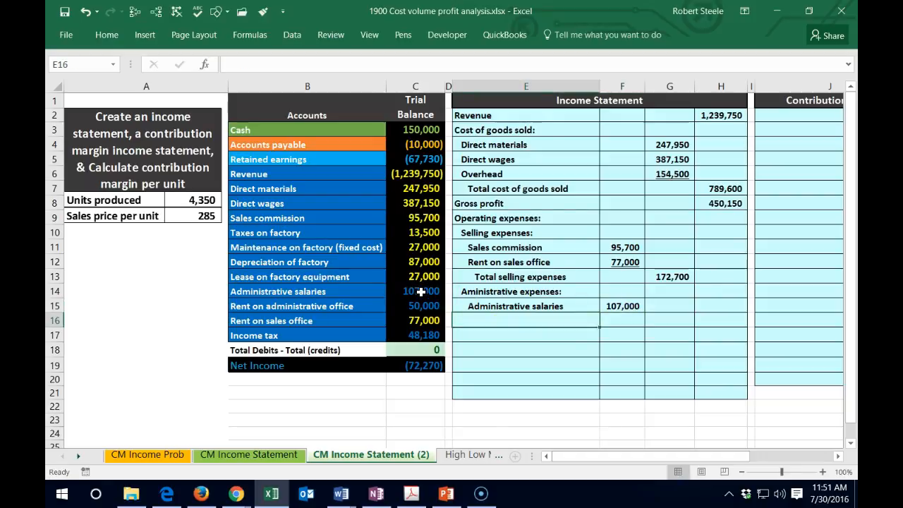
{"action": "right_click", "coordinate": [421, 292]}
{"action": "left_click", "coordinate": [499, 161]}
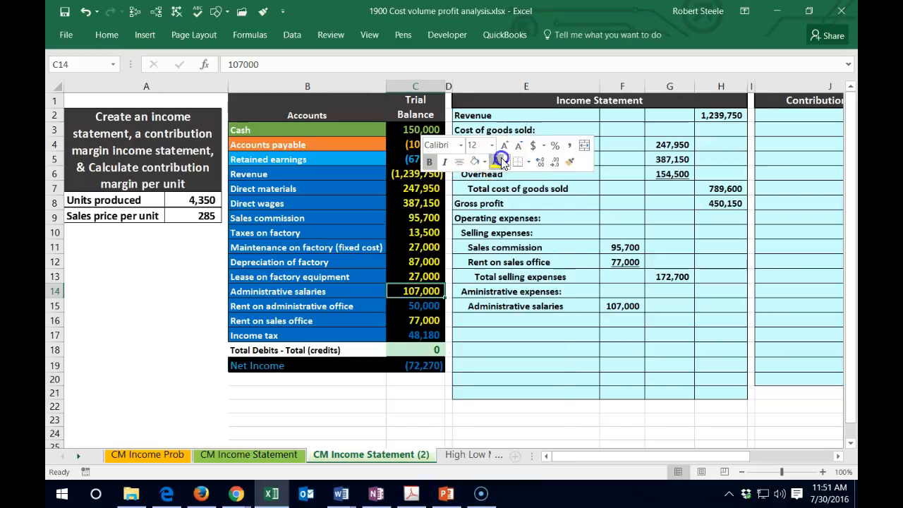
- Link E16 to the Rent on administrative office account name with the formula =B15 and indent the label by two levels
{"action": "left_click", "coordinate": [494, 318]}
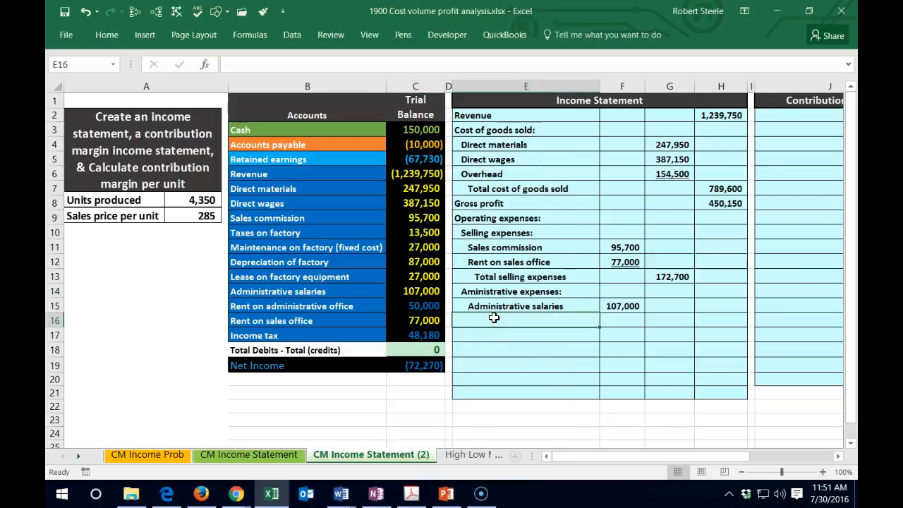
{"action": "type", "text": "="}
{"action": "left_click", "coordinate": [332, 304]}
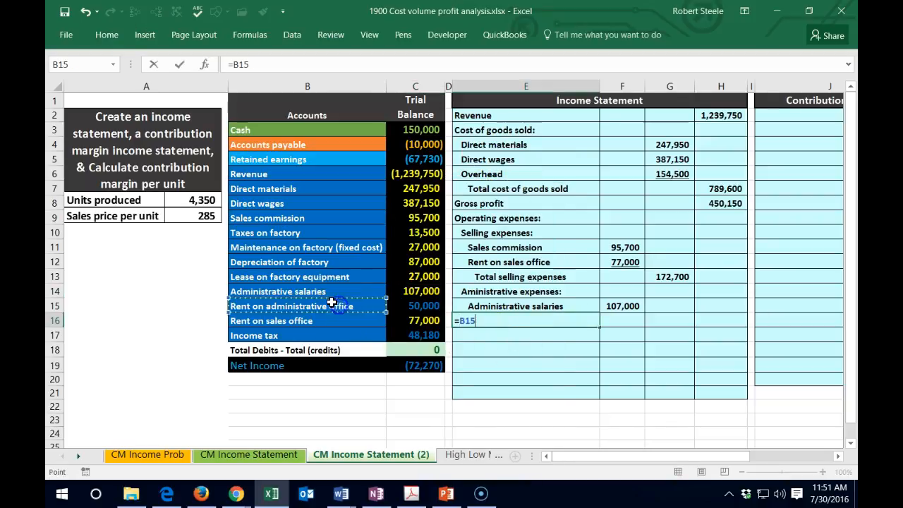
{"action": "key", "text": "Return"}
{"action": "key", "text": "Up"}
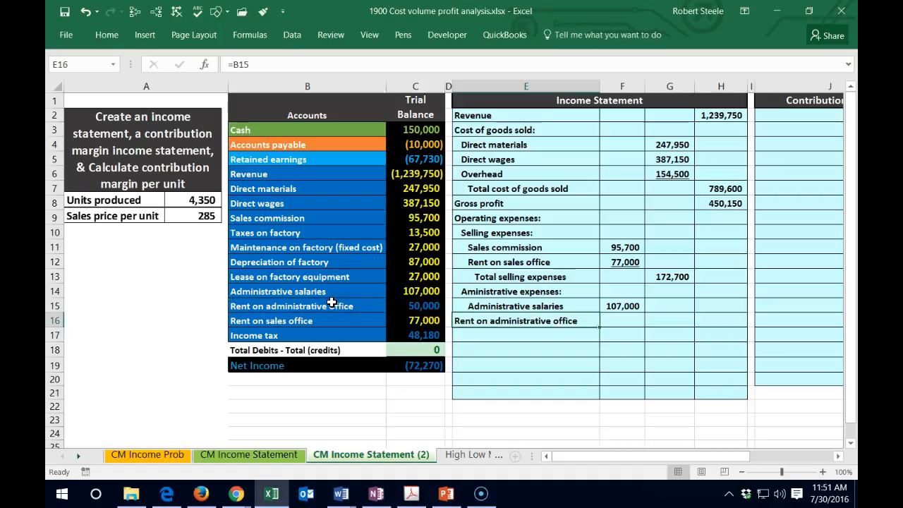
{"action": "left_click", "coordinate": [108, 33]}
{"action": "left_click", "coordinate": [306, 83]}
{"action": "left_click", "coordinate": [305, 83]}
{"action": "left_click", "coordinate": [621, 315]}
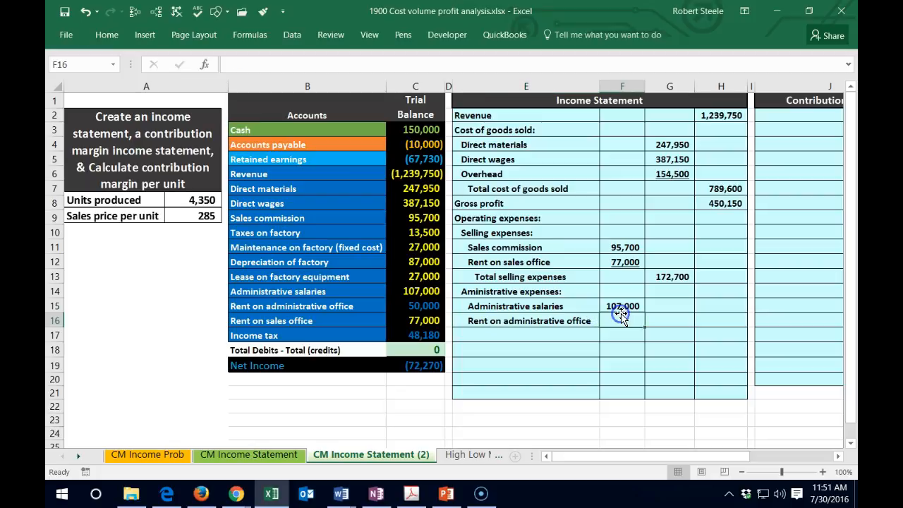
- Link the administrative office rent amount into F16 with the formula =C15 and change the font color of C15 to yellow
{"action": "type", "text": "="}
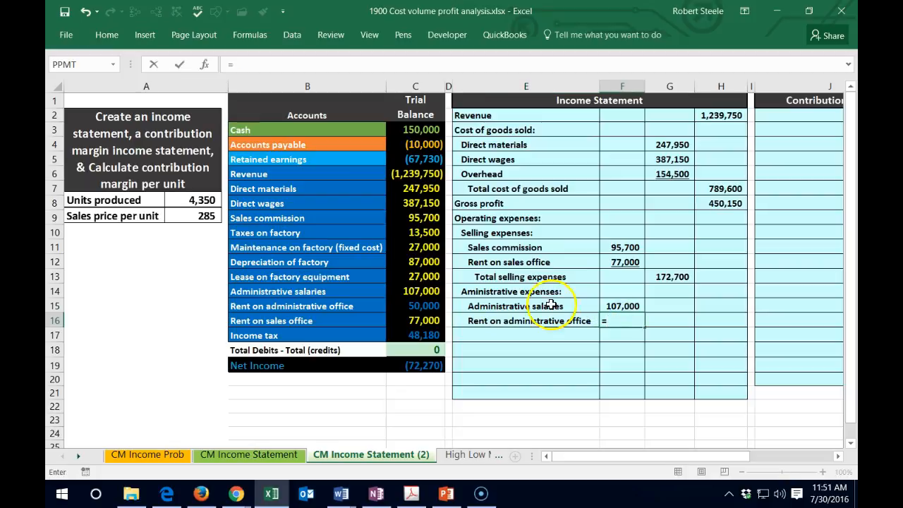
{"action": "left_click", "coordinate": [437, 306]}
{"action": "key", "text": "Return"}
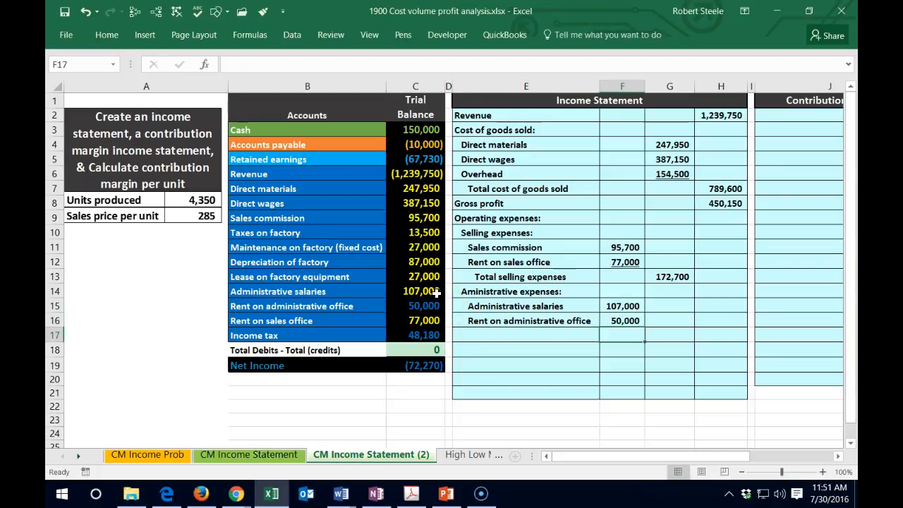
{"action": "left_click", "coordinate": [423, 304]}
{"action": "right_click", "coordinate": [422, 305]}
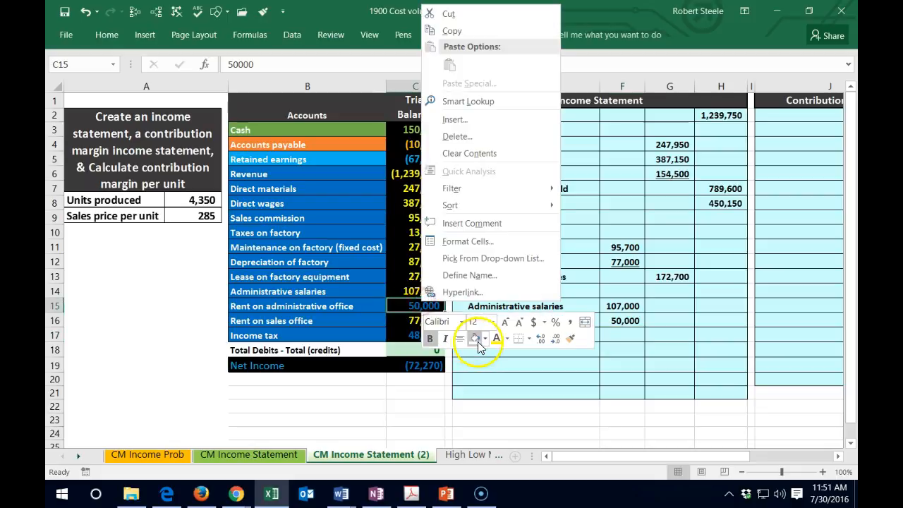
{"action": "key", "text": "Escape"}
{"action": "left_click", "coordinate": [422, 337]}
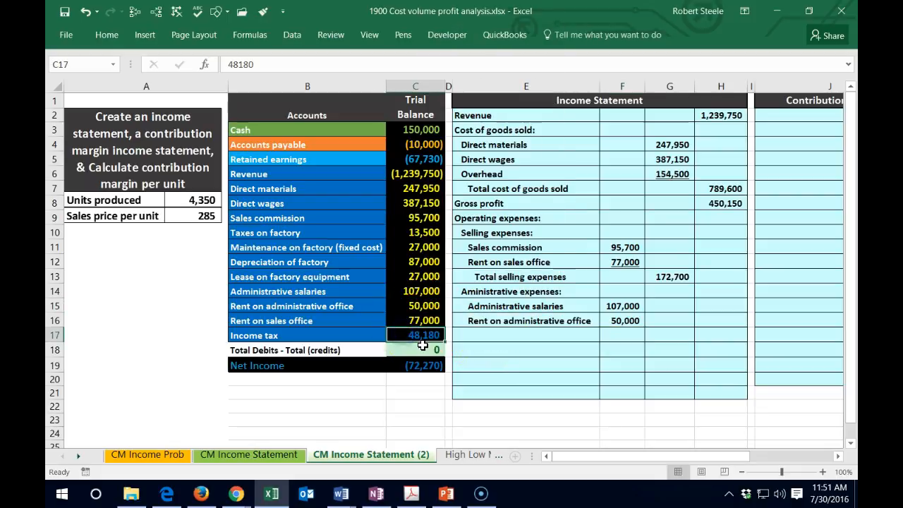
- Underline the administrative office rent amount in F16
{"action": "left_click", "coordinate": [622, 320]}
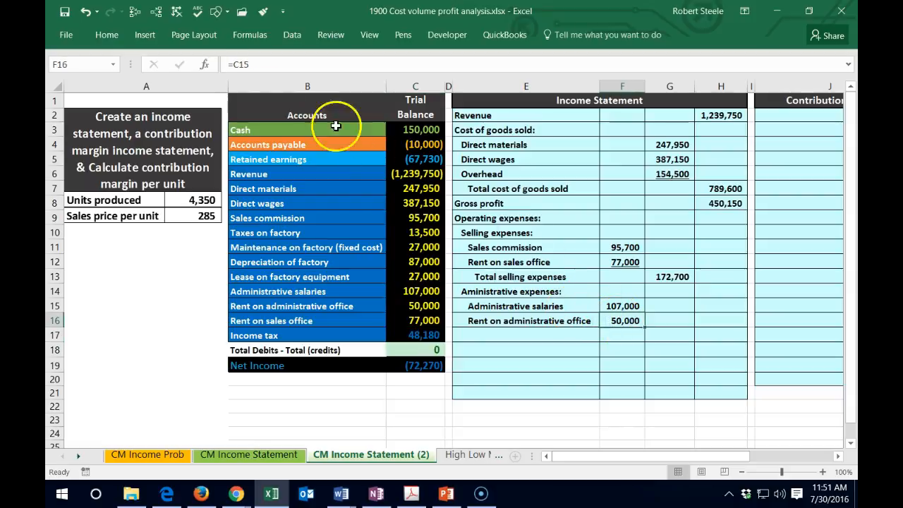
{"action": "left_click", "coordinate": [108, 36]}
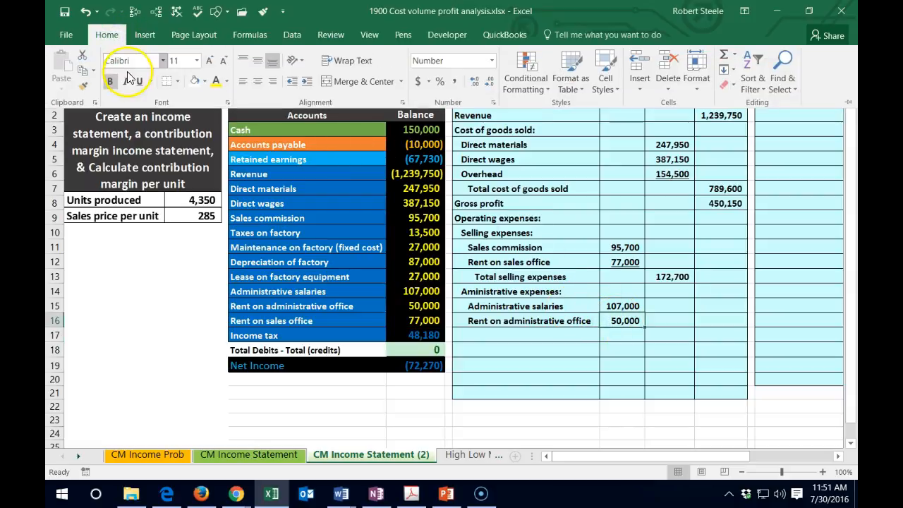
{"action": "left_click", "coordinate": [139, 80]}
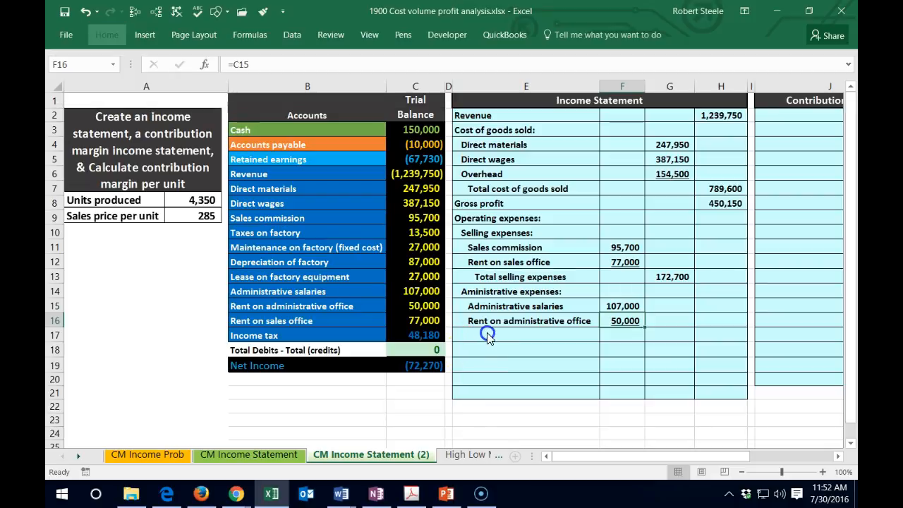
- Enter the label "Total administrative expenses" in E17 and indent it by three levels
{"action": "left_click", "coordinate": [485, 333]}
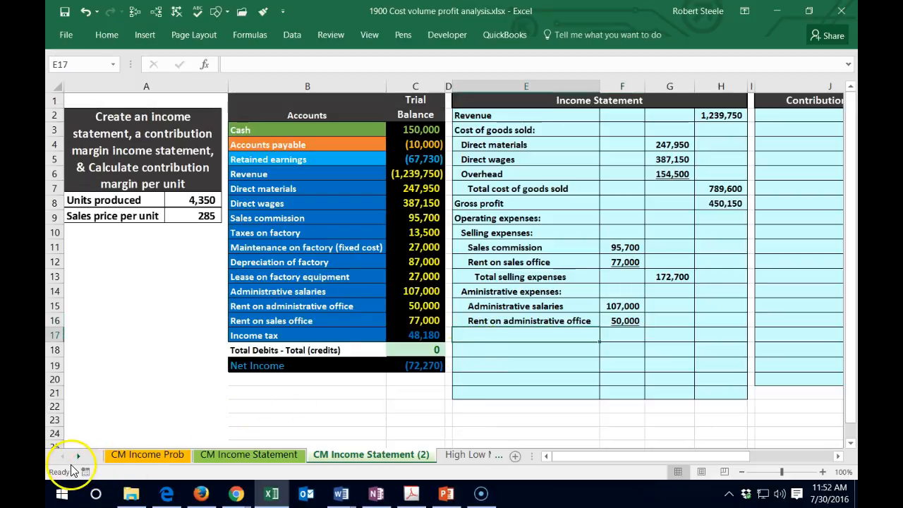
{"action": "type", "text": "Total administrative expenses"}
{"action": "key", "text": "ctrl+Return"}
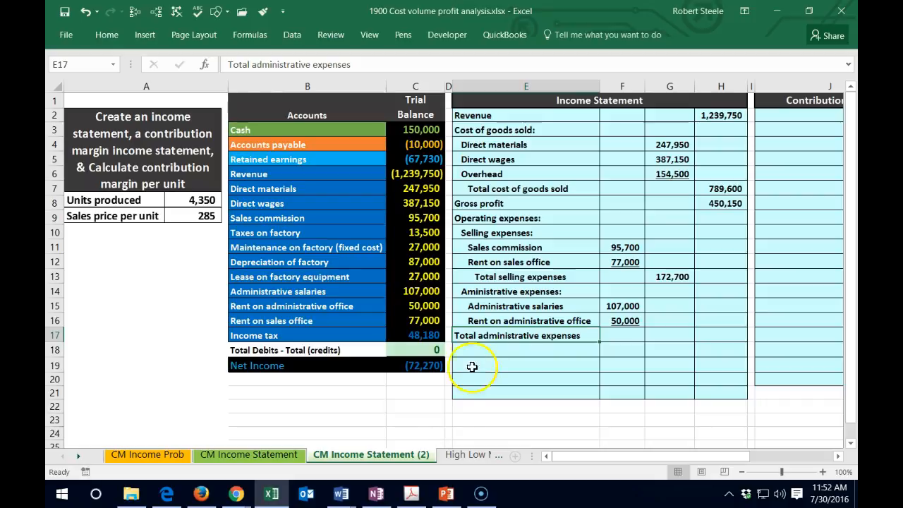
{"action": "left_click", "coordinate": [105, 35]}
{"action": "left_click", "coordinate": [306, 82]}
{"action": "left_click", "coordinate": [306, 82]}
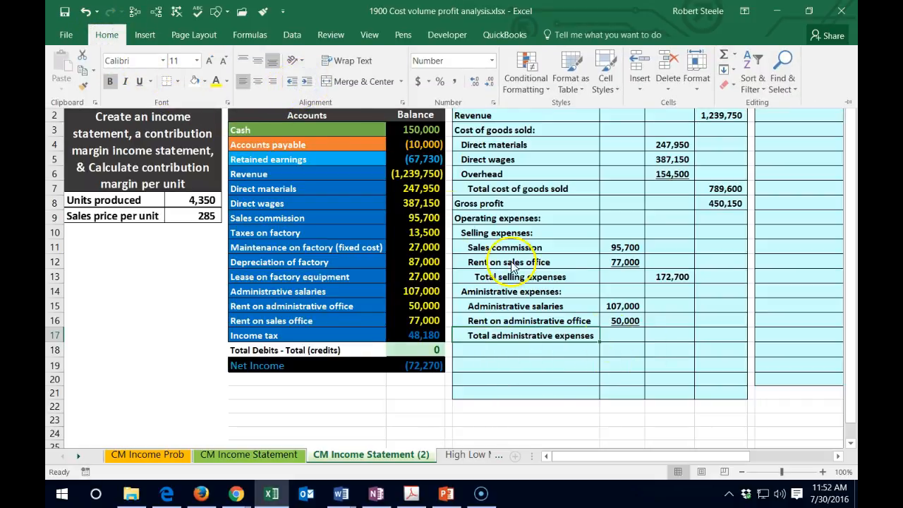
{"action": "left_click", "coordinate": [305, 82]}
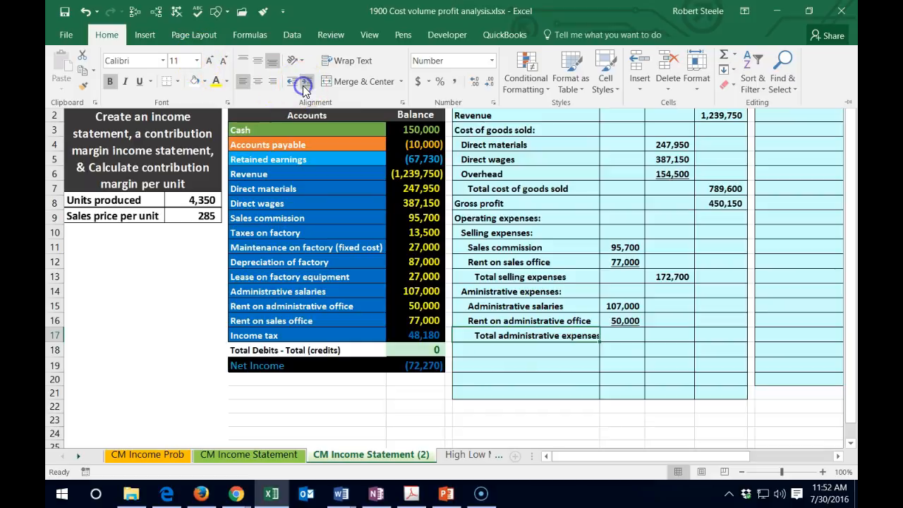
- Total the administrative expenses in G17 with the formula =SUM(F15:F16)
{"action": "left_click", "coordinate": [679, 337]}
{"action": "left_click", "coordinate": [671, 332]}
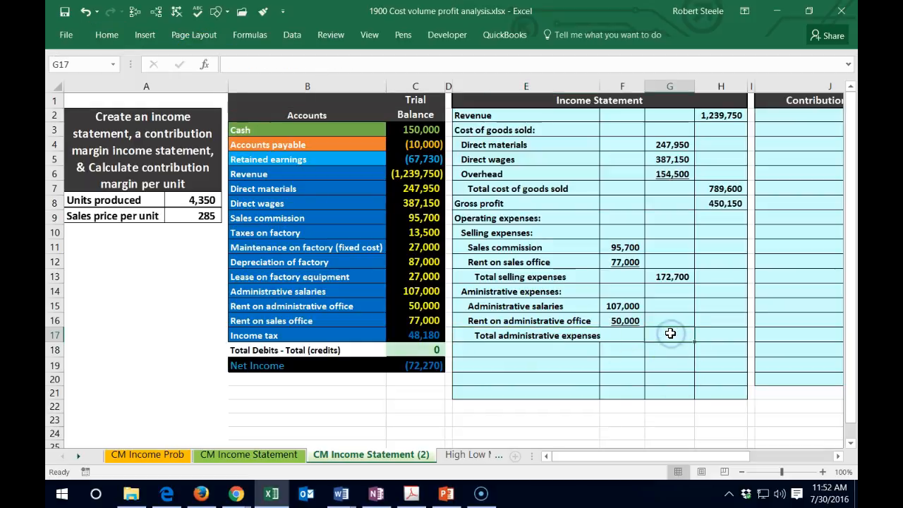
{"action": "type", "text": "=sum("}
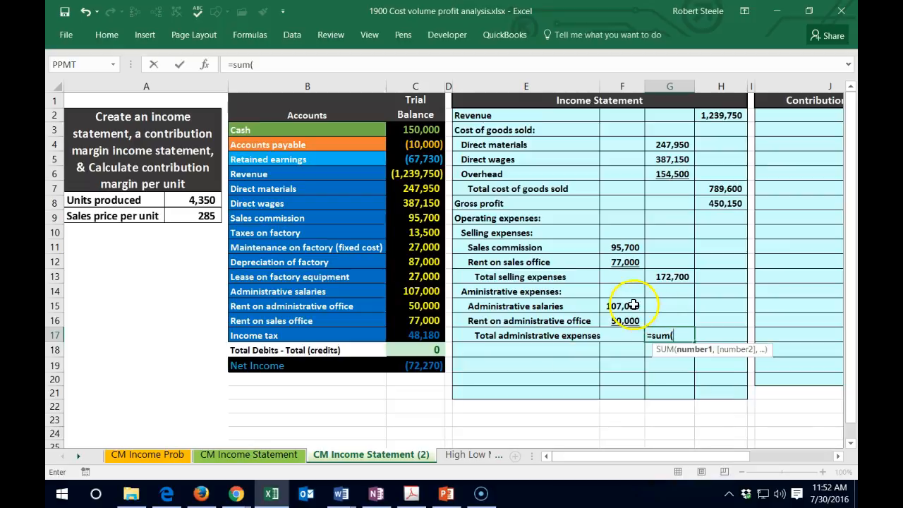
{"action": "left_click_drag", "start_coordinate": [630, 306], "coordinate": [630, 321]}
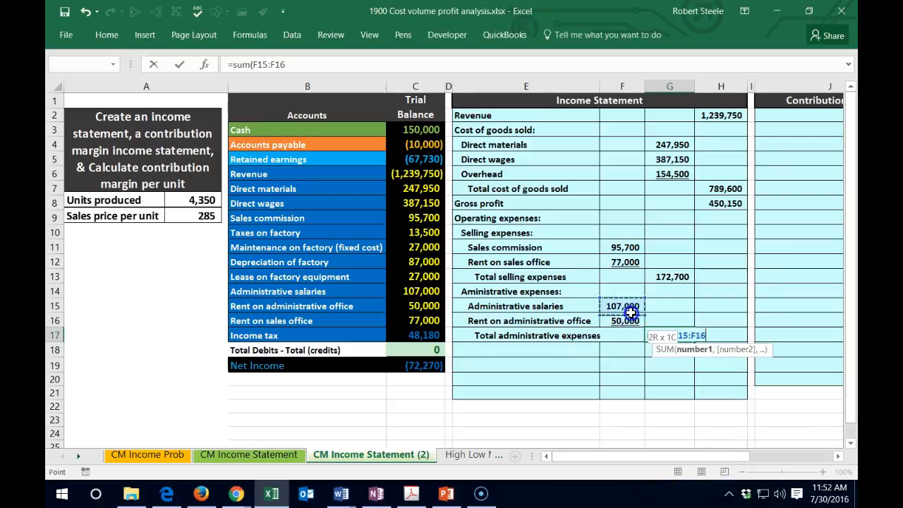
{"action": "key", "text": "Return"}
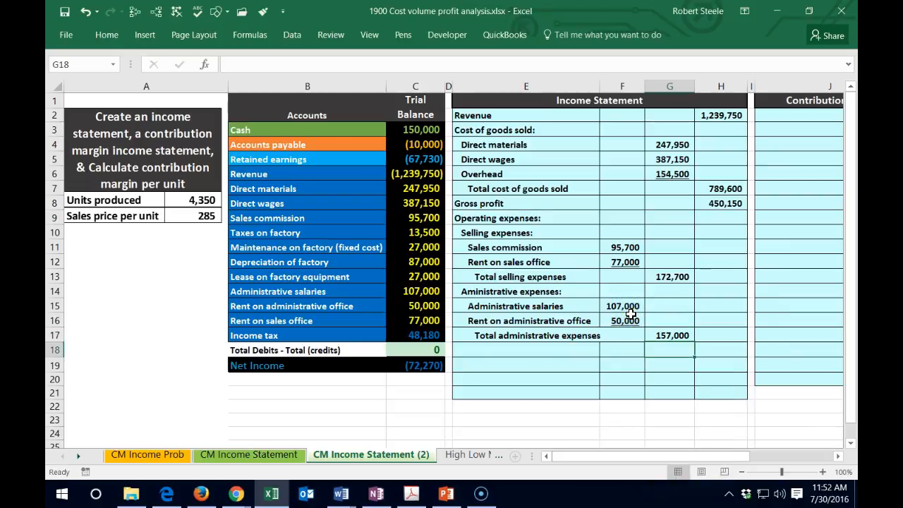
- Enter the label "Total operating expenses" in E18 and move to H18 for its amount
{"action": "key", "text": "Left"}
{"action": "key", "text": "Left"}
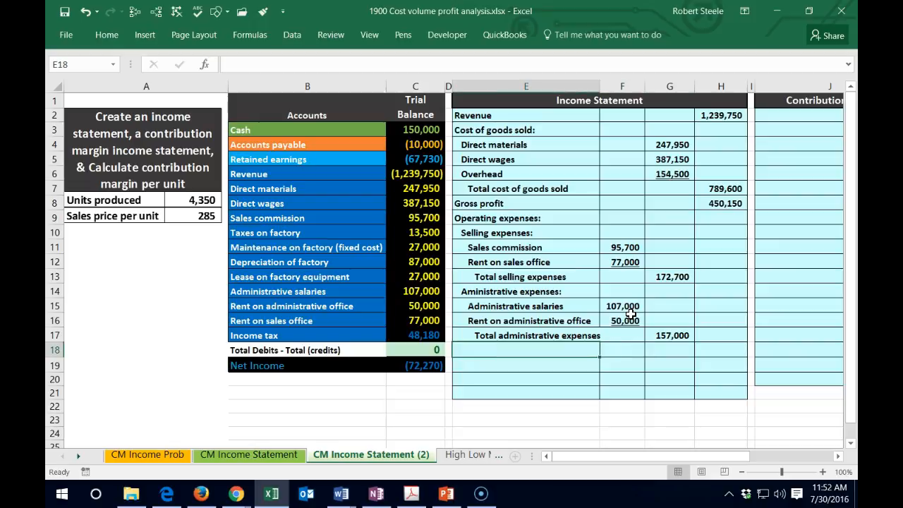
{"action": "type", "text": "T"}
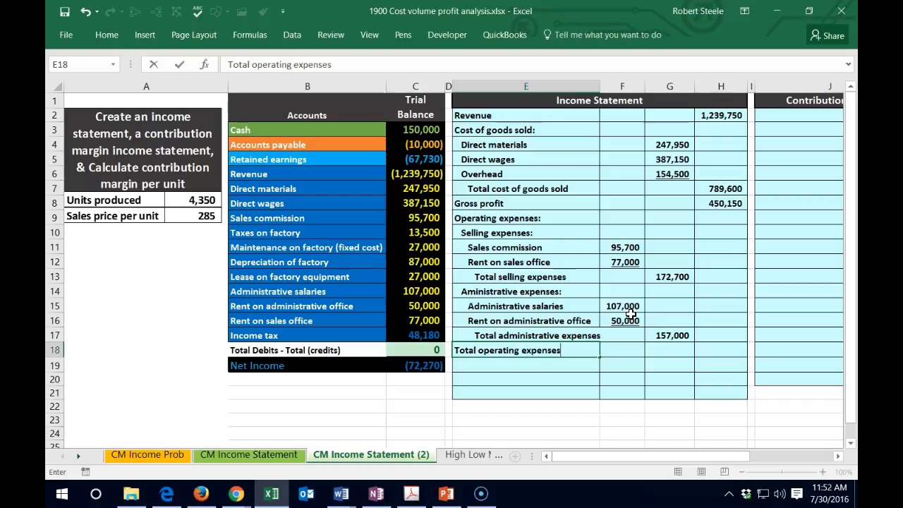
{"action": "type", "text": "otal operating expenses"}
{"action": "key", "text": "Right"}
{"action": "key", "text": "Right"}
{"action": "key", "text": "Right"}
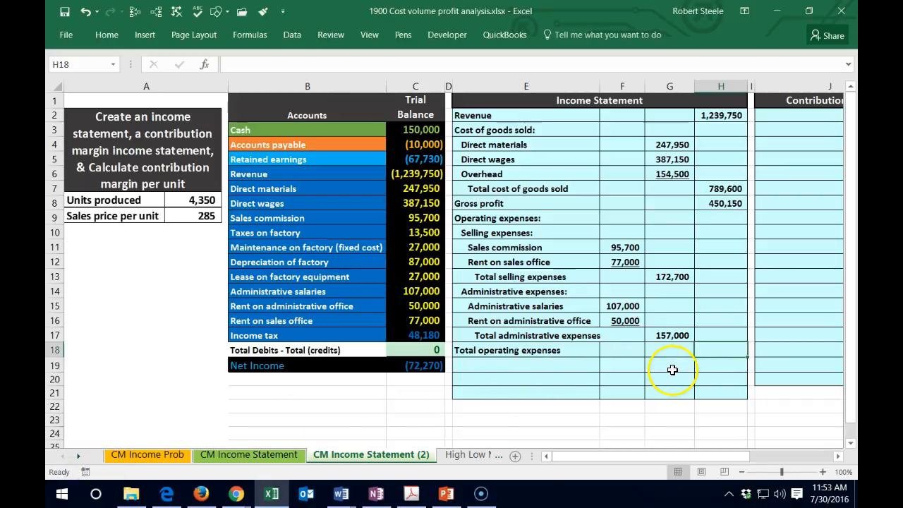
- Check the sum of the expense subtotals in G13:G17 and underline the total administrative expenses amount in G17
{"action": "left_click_drag", "start_coordinate": [675, 275], "coordinate": [671, 339]}
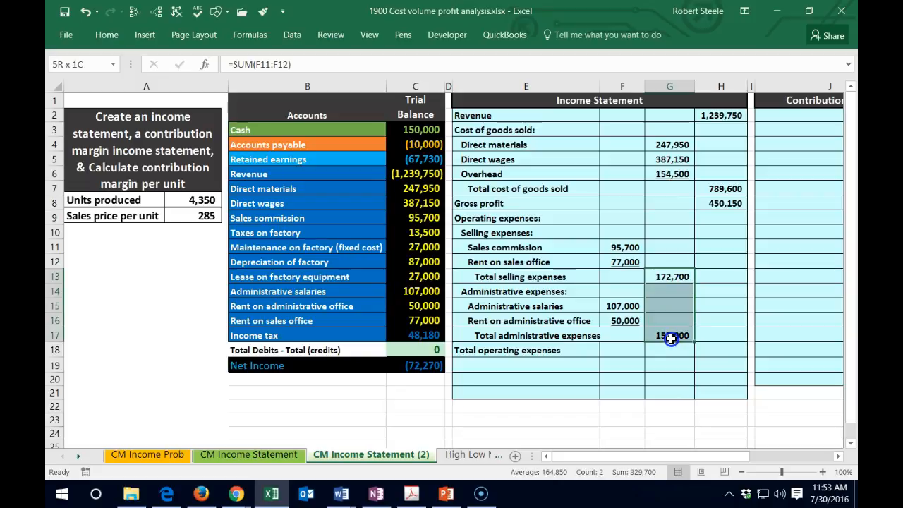
{"action": "left_click", "coordinate": [661, 278]}
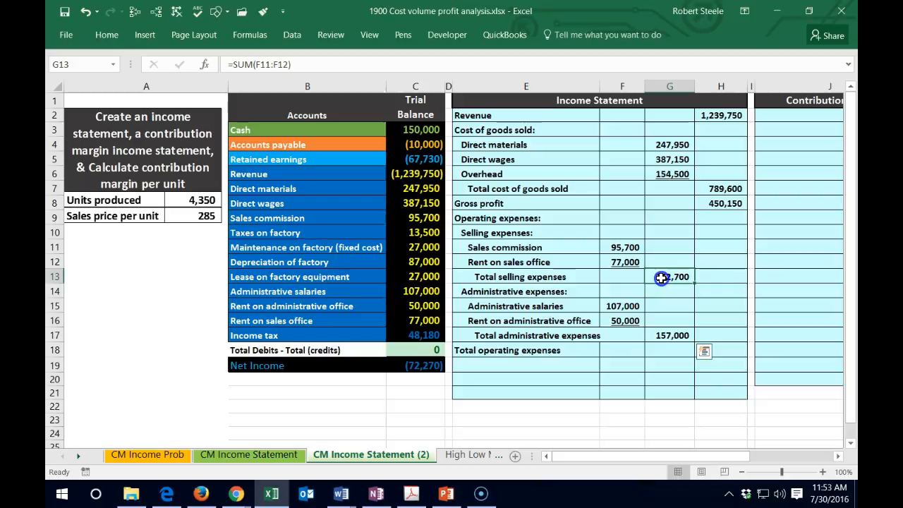
{"action": "left_click_drag", "start_coordinate": [661, 278], "coordinate": [666, 335]}
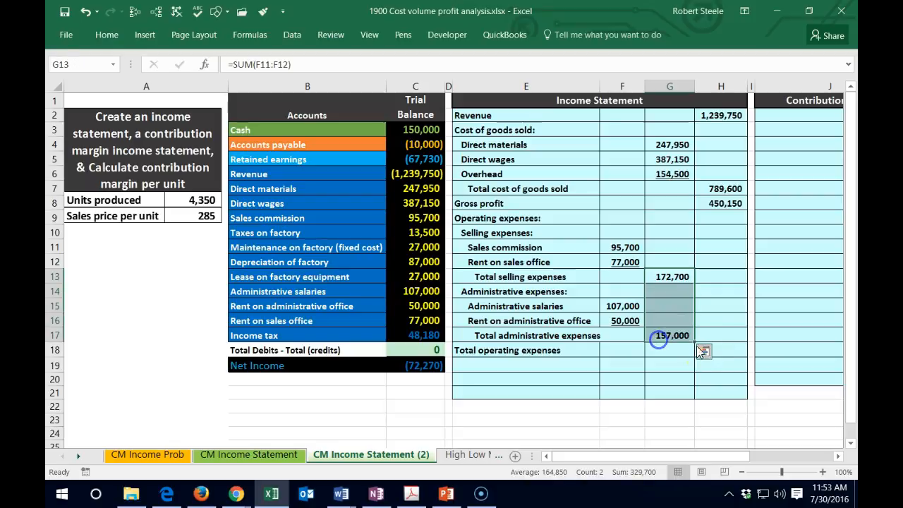
{"action": "left_click", "coordinate": [738, 349]}
{"action": "left_click", "coordinate": [661, 336]}
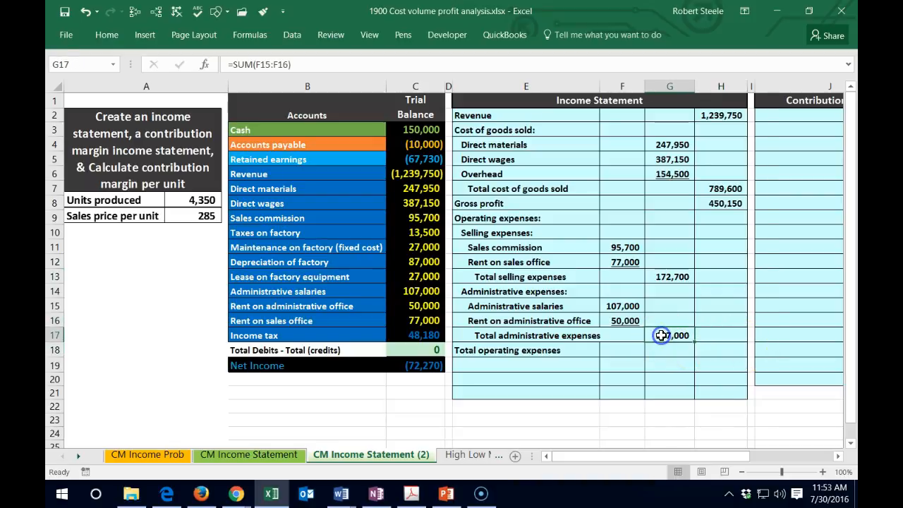
{"action": "left_click", "coordinate": [107, 36]}
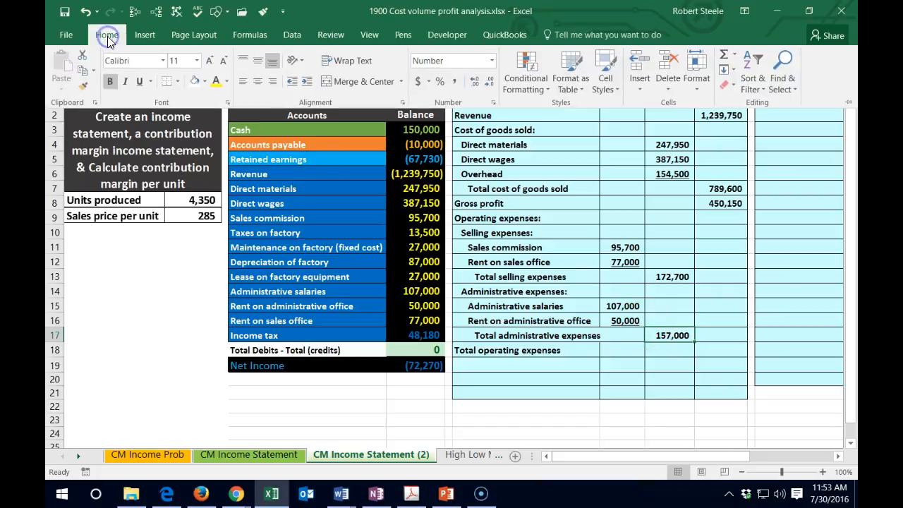
- Total the operating expenses in H18 with the formula =SUM(G13:G17) and underline the amount
{"action": "left_click", "coordinate": [721, 367]}
{"action": "left_click", "coordinate": [718, 346]}
{"action": "type", "text": "=sum("}
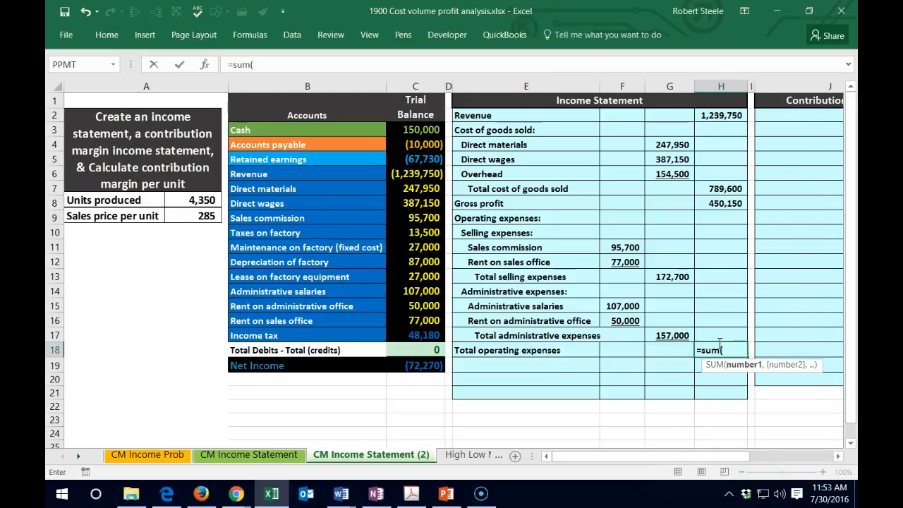
{"action": "left_click_drag", "start_coordinate": [681, 277], "coordinate": [682, 332]}
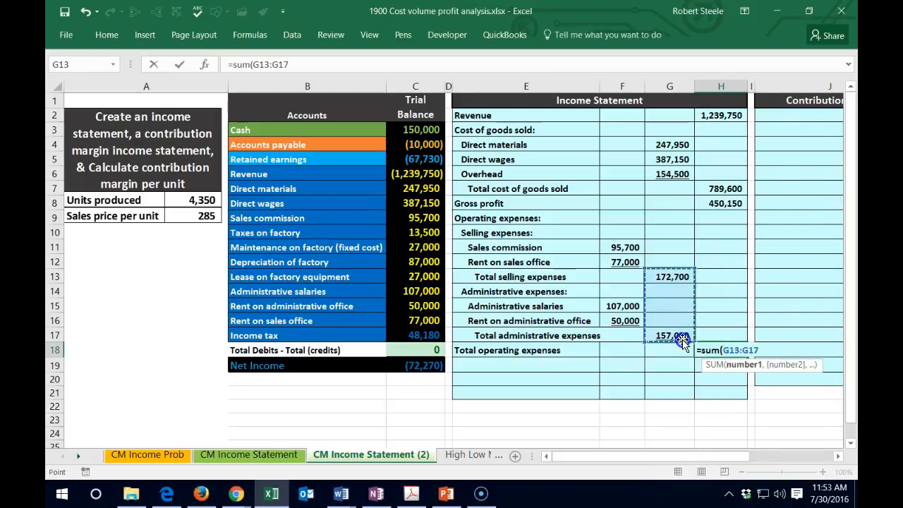
{"action": "key", "text": "Return"}
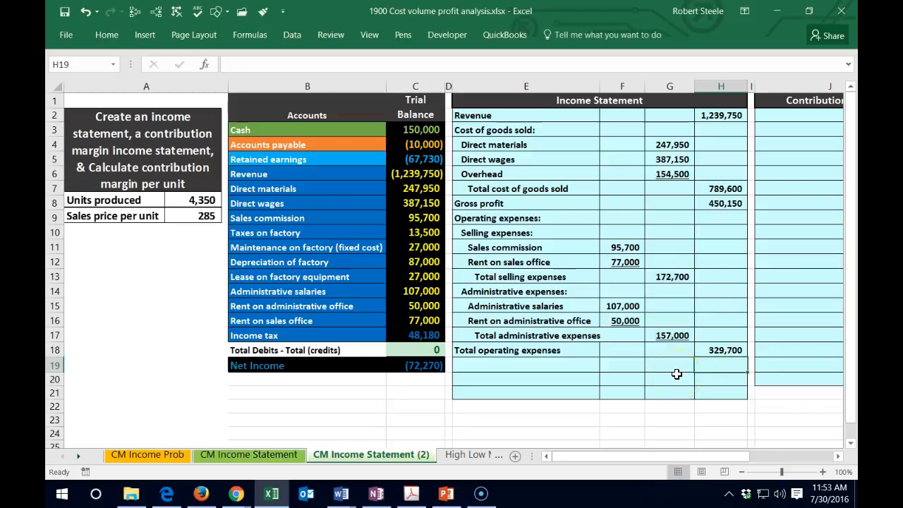
{"action": "key", "text": "Up"}
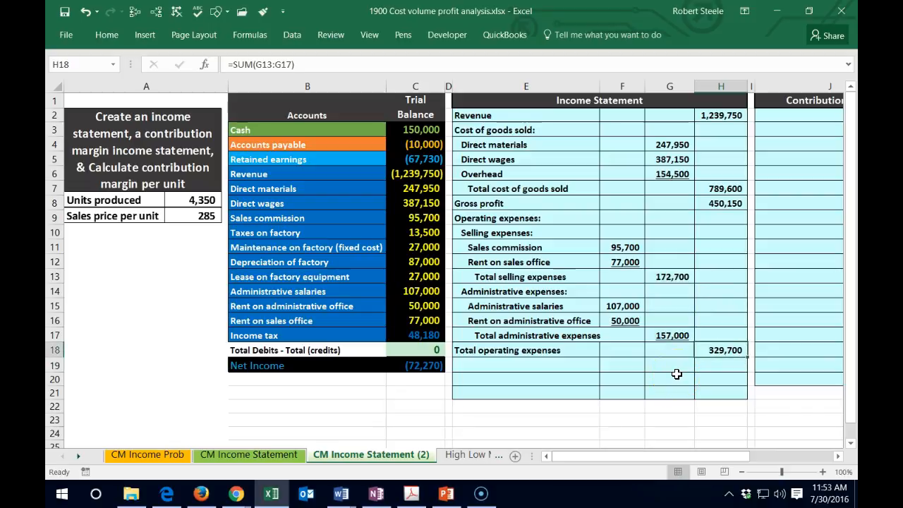
{"action": "left_click", "coordinate": [106, 35]}
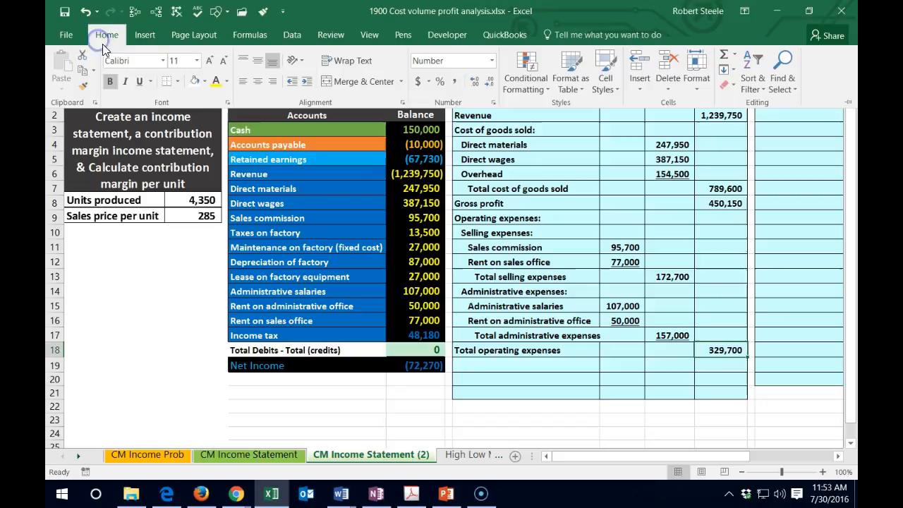
- Enter the label "Income befor income tax" in E19
{"action": "left_click", "coordinate": [483, 363]}
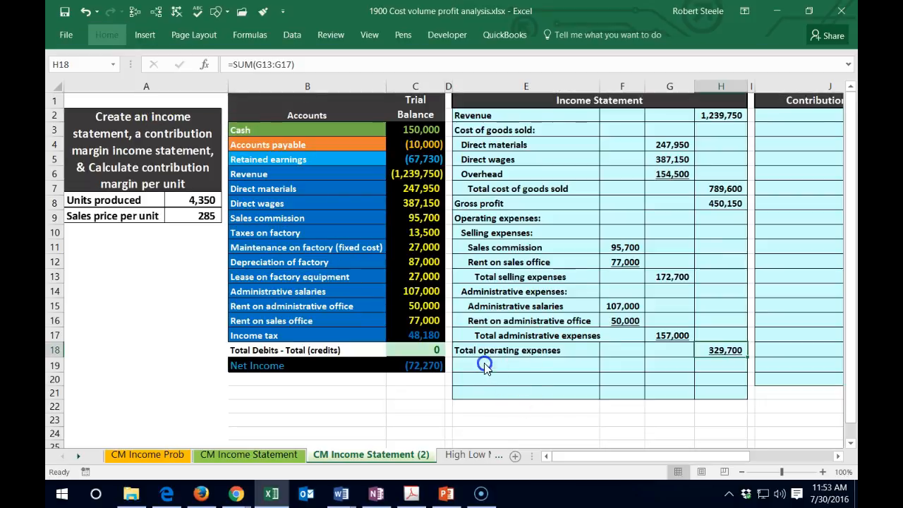
{"action": "left_click", "coordinate": [480, 360]}
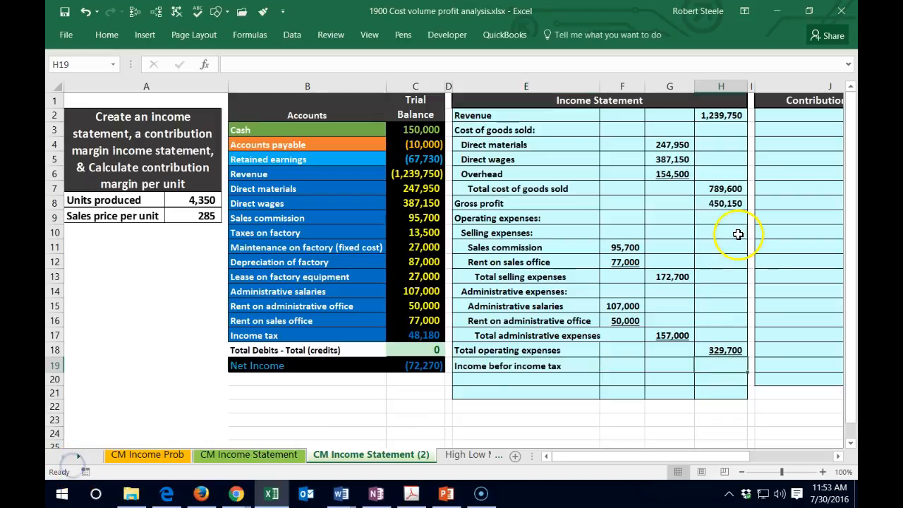
- Underline the total cost of goods sold amount in H7
{"action": "left_click", "coordinate": [723, 189]}
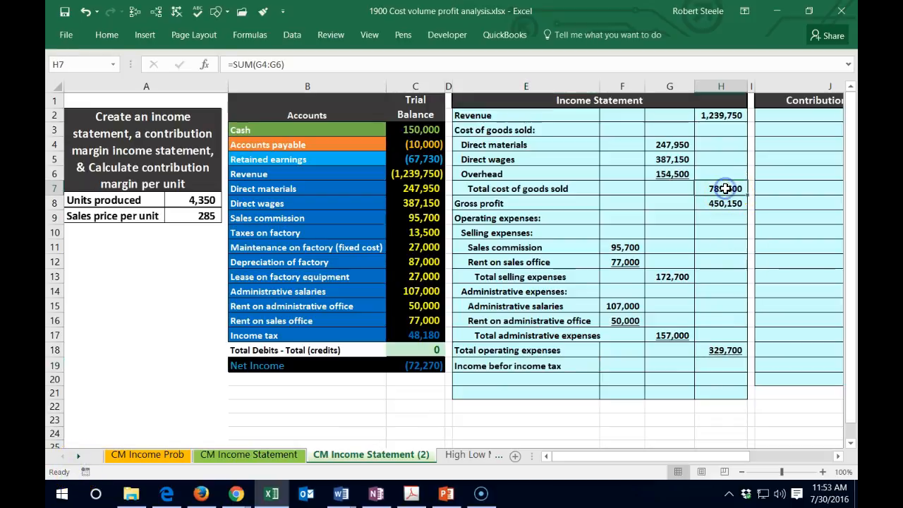
{"action": "left_click", "coordinate": [107, 34]}
{"action": "left_click", "coordinate": [140, 81]}
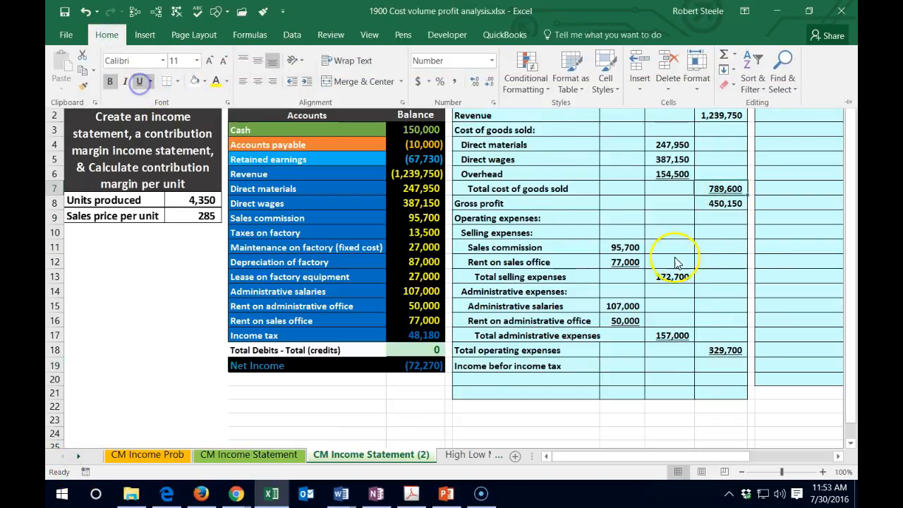
- Calculate income before income tax in H19 by subtracting total operating expenses from gross profit with the formula =H8-H18
{"action": "left_click", "coordinate": [716, 203]}
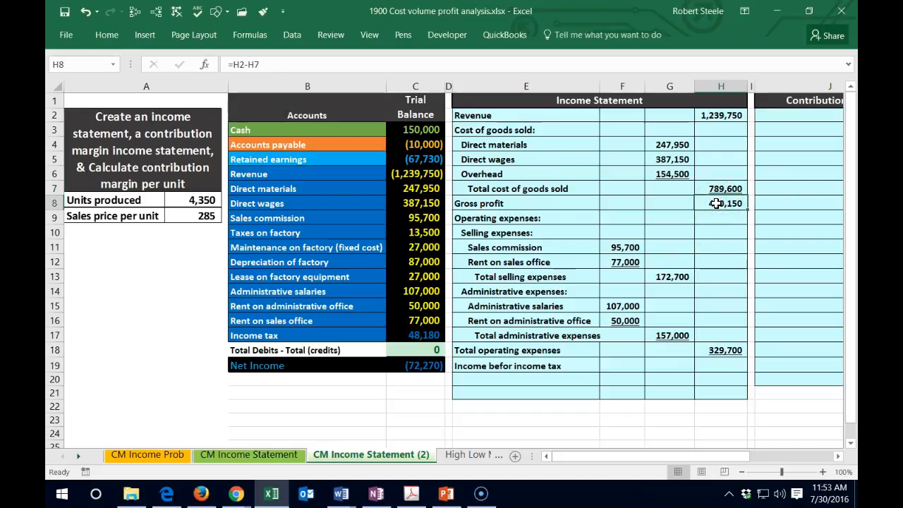
{"action": "left_click", "coordinate": [719, 349]}
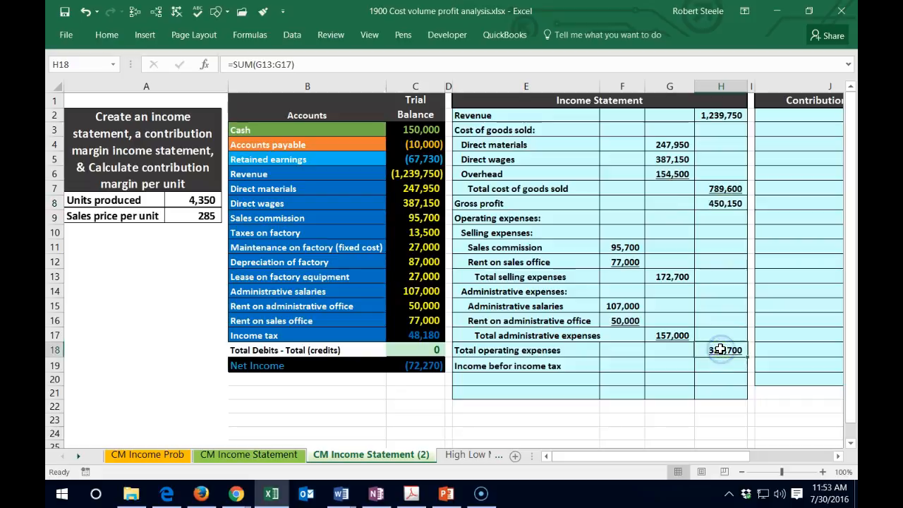
{"action": "left_click", "coordinate": [720, 363]}
{"action": "type", "text": "="}
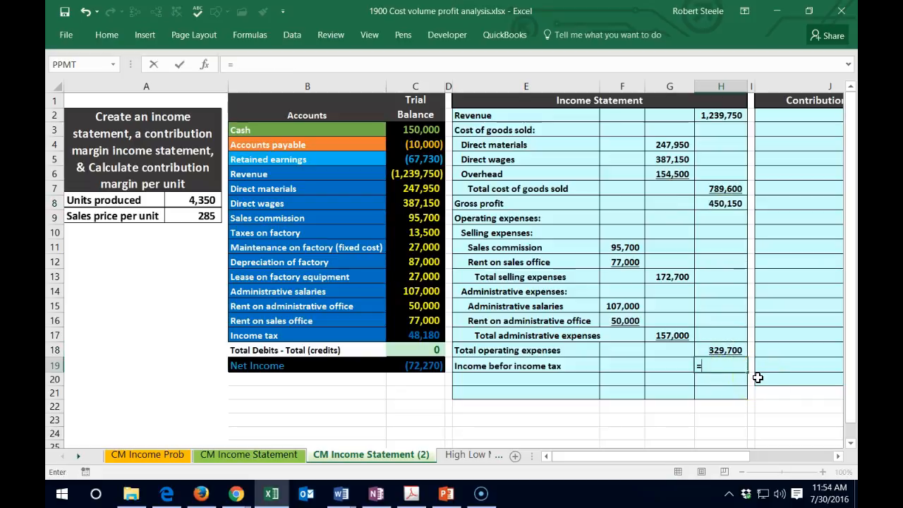
{"action": "left_click", "coordinate": [723, 204]}
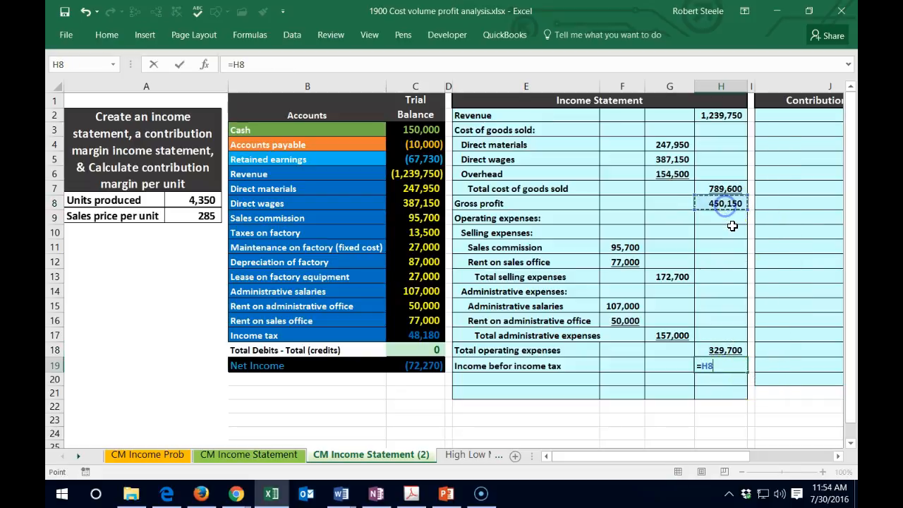
{"action": "type", "text": "-"}
{"action": "left_click", "coordinate": [720, 350]}
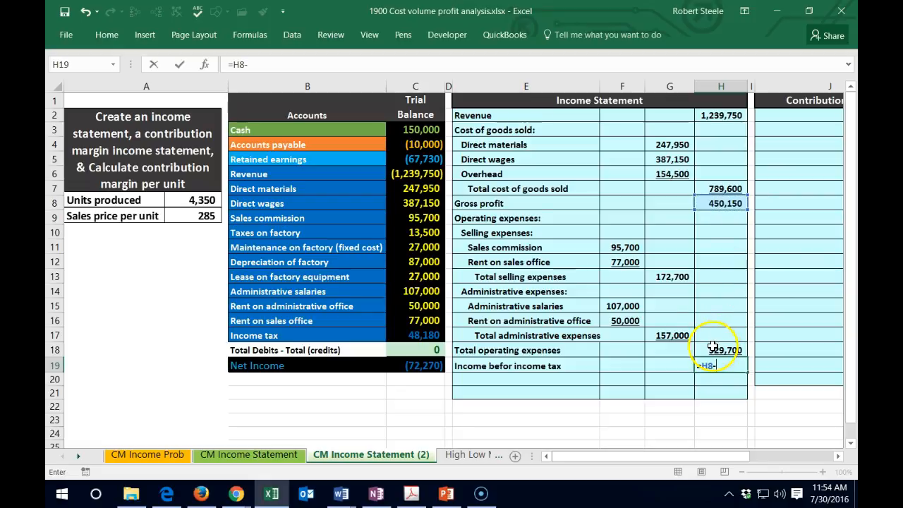
{"action": "key", "text": "Return"}
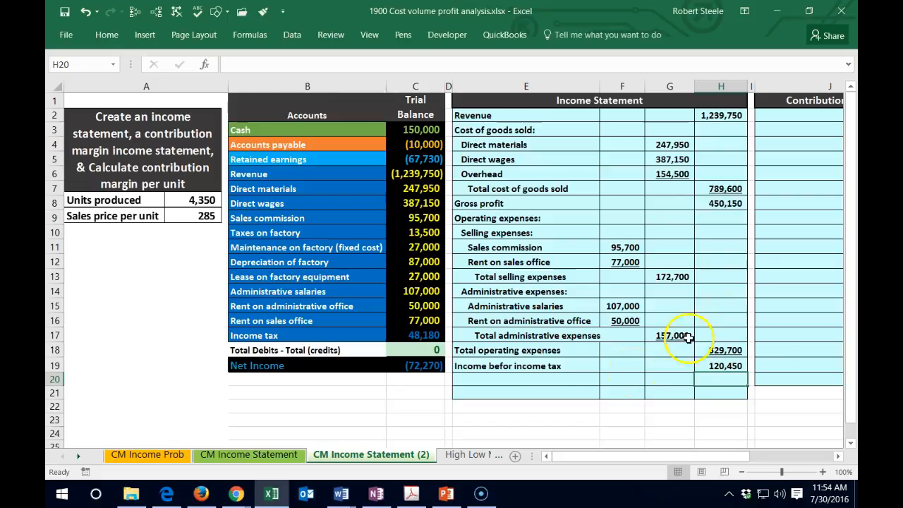
- Correct the misspelled label in E19 to "Income before income tax"
{"action": "double_click", "coordinate": [513, 366]}
{"action": "type", "text": "e"}
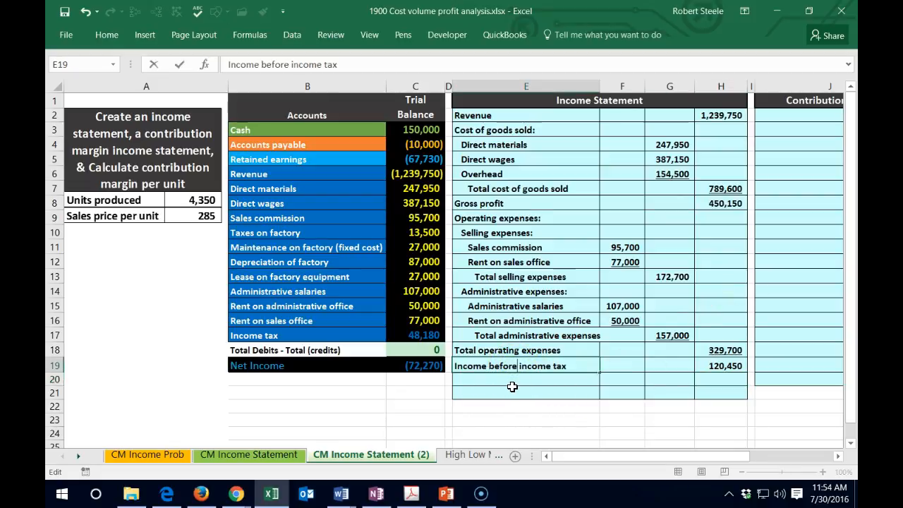
{"action": "key", "text": "Return"}
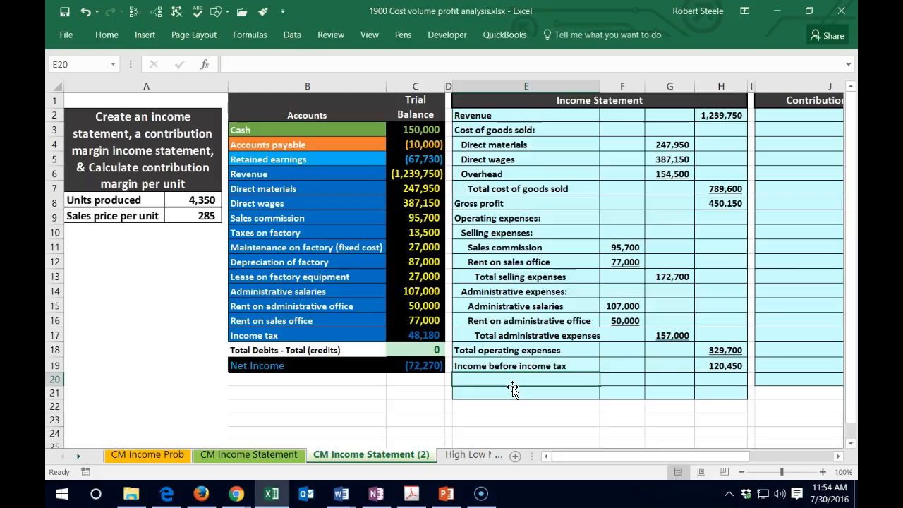
- Enter the label "Income tax" in E20 and link its amount in H20 to the trial balance with =C17
{"action": "left_click", "coordinate": [414, 336]}
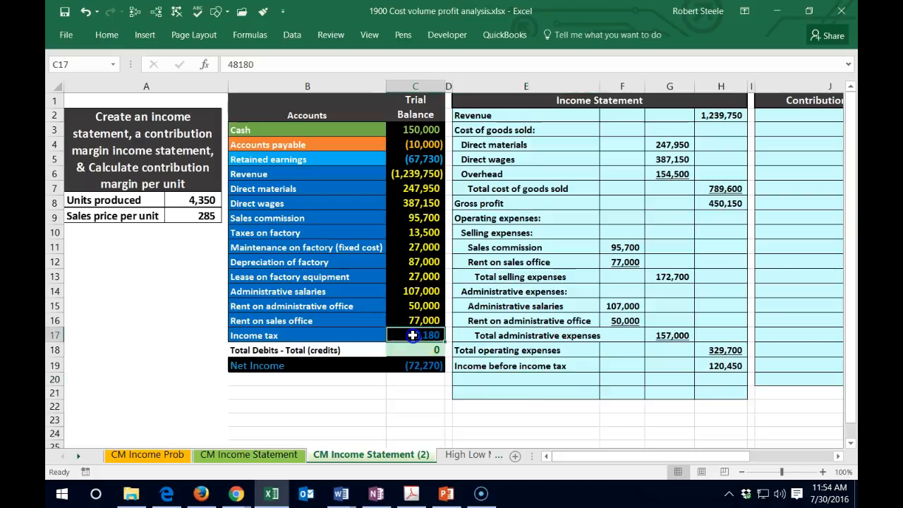
{"action": "left_click", "coordinate": [529, 378]}
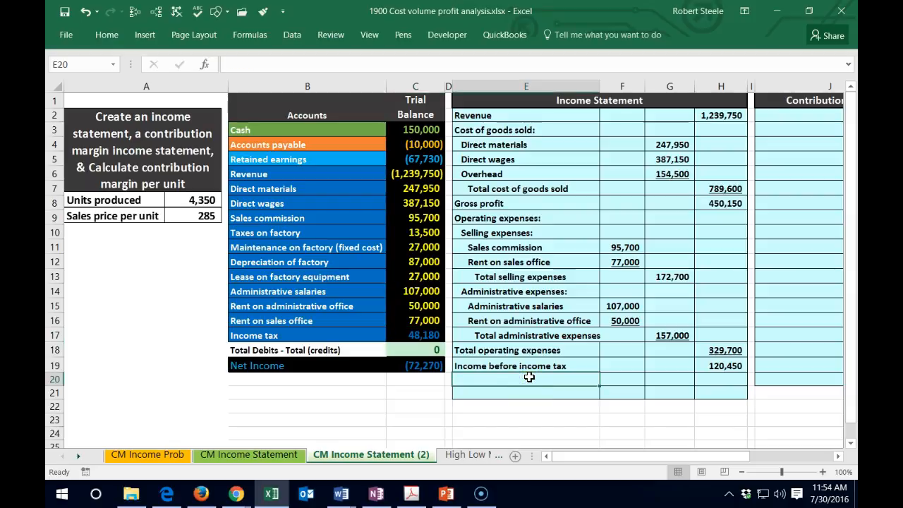
{"action": "type", "text": "In"}
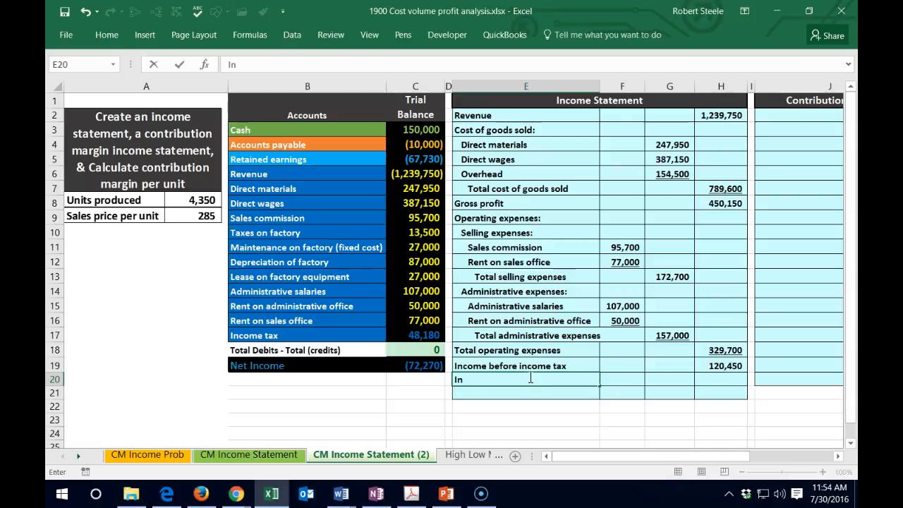
{"action": "type", "text": "come tax"}
{"action": "key", "text": "Tab"}
{"action": "key", "text": "Tab"}
{"action": "key", "text": "Tab"}
{"action": "type", "text": "="}
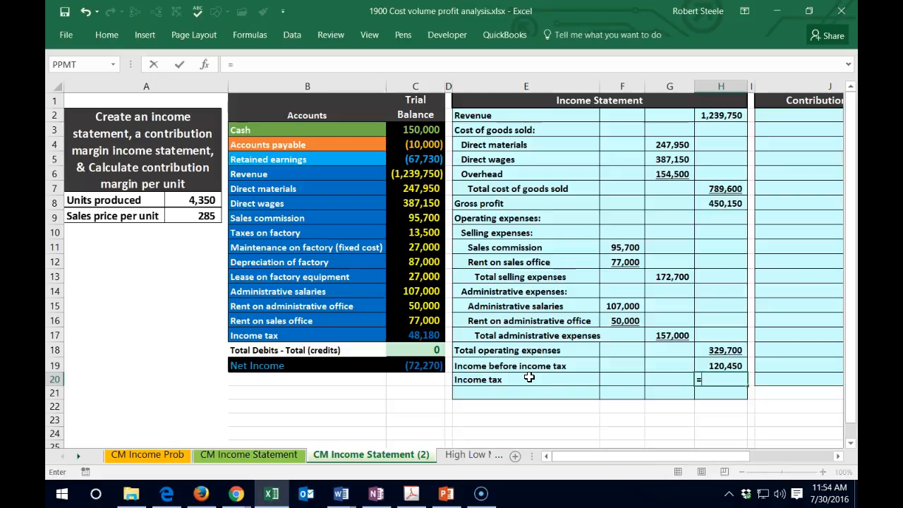
{"action": "left_click", "coordinate": [424, 336]}
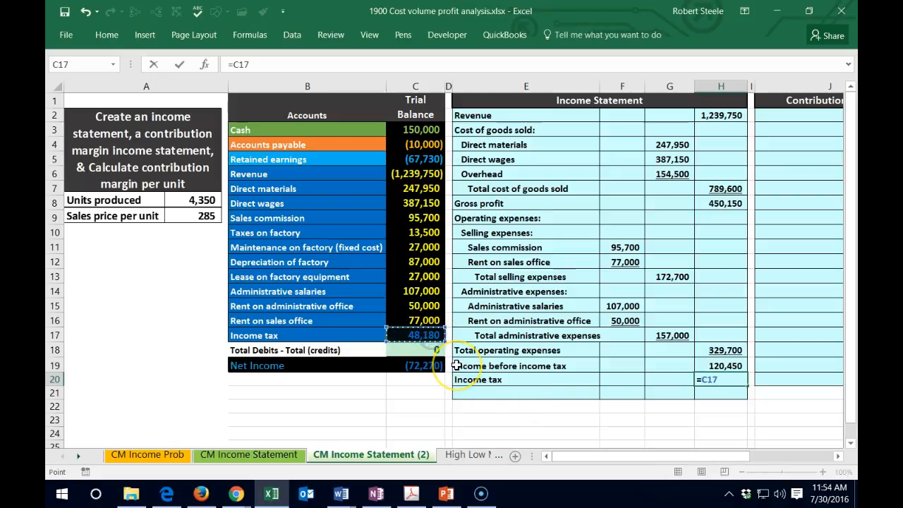
{"action": "key", "text": "Return"}
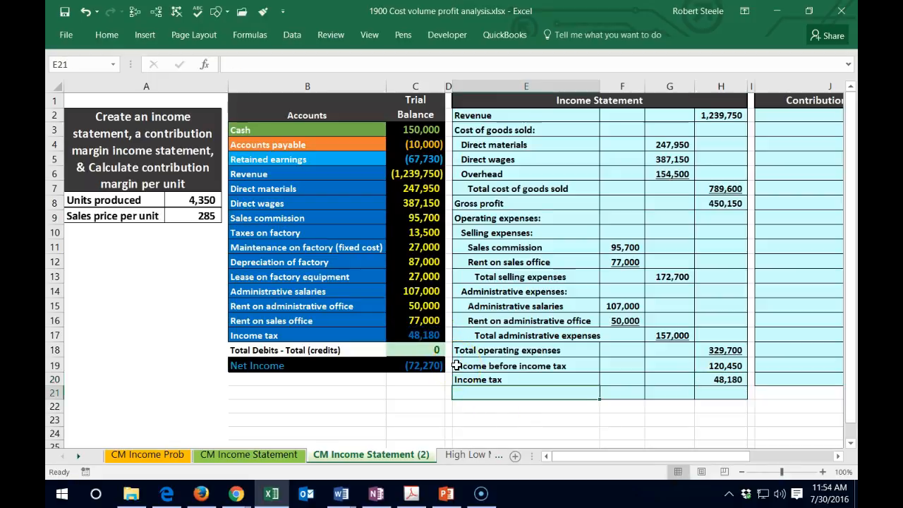
- Check the effective tax rate in Calculator by dividing 48180 by 120450, and close Calculator
{"action": "key", "text": "XF86Calculator"}
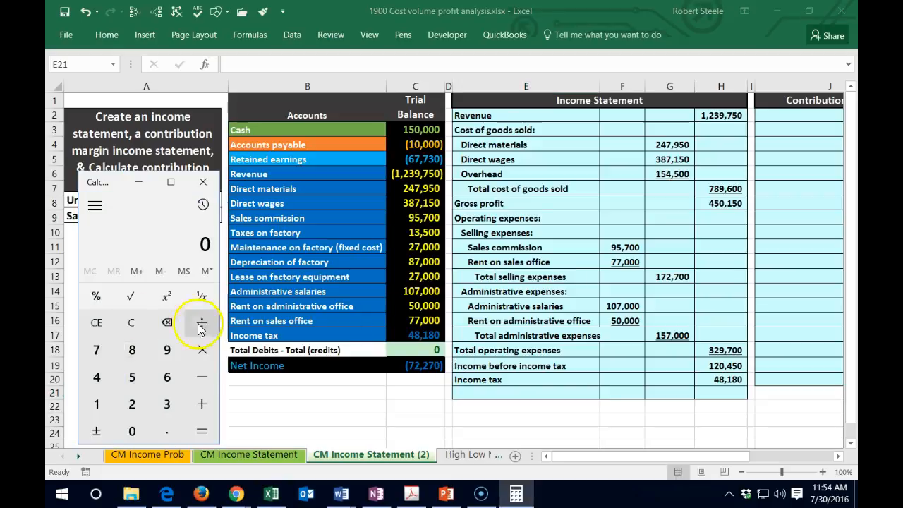
{"action": "type", "text": "48180/"}
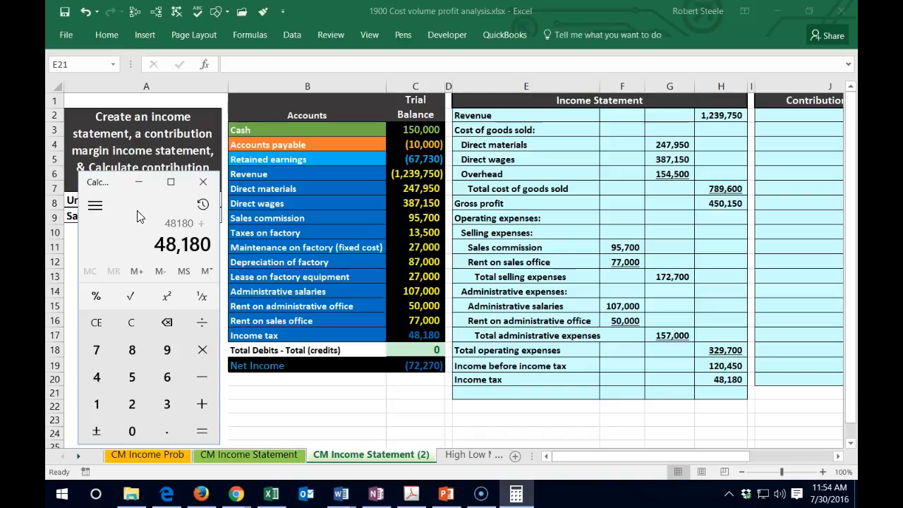
{"action": "type", "text": "120450"}
{"action": "key", "text": "Return"}
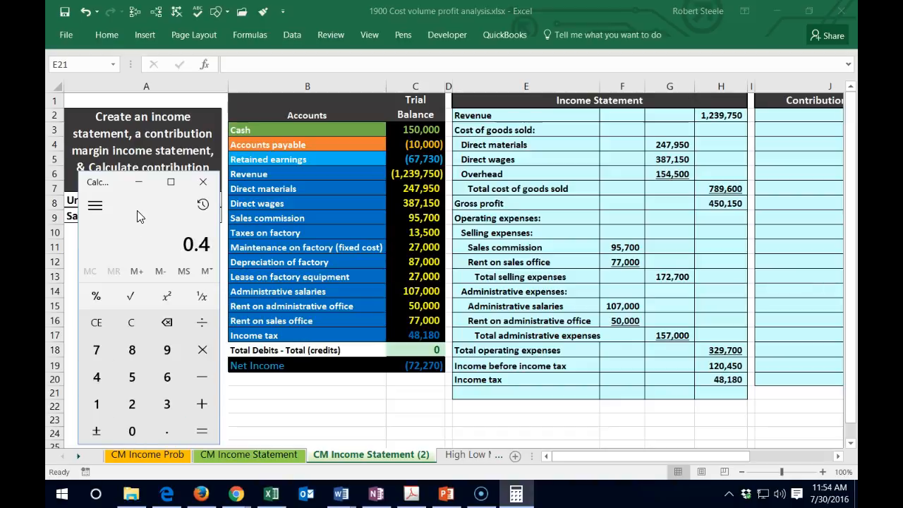
{"action": "left_click", "coordinate": [203, 183]}
- Underline the income tax amount in H20
{"action": "left_click", "coordinate": [697, 405]}
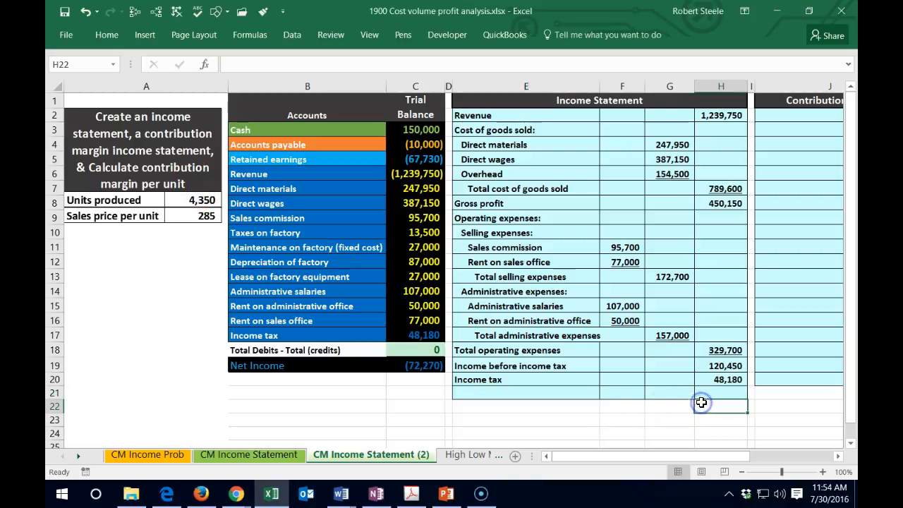
{"action": "left_click", "coordinate": [720, 381]}
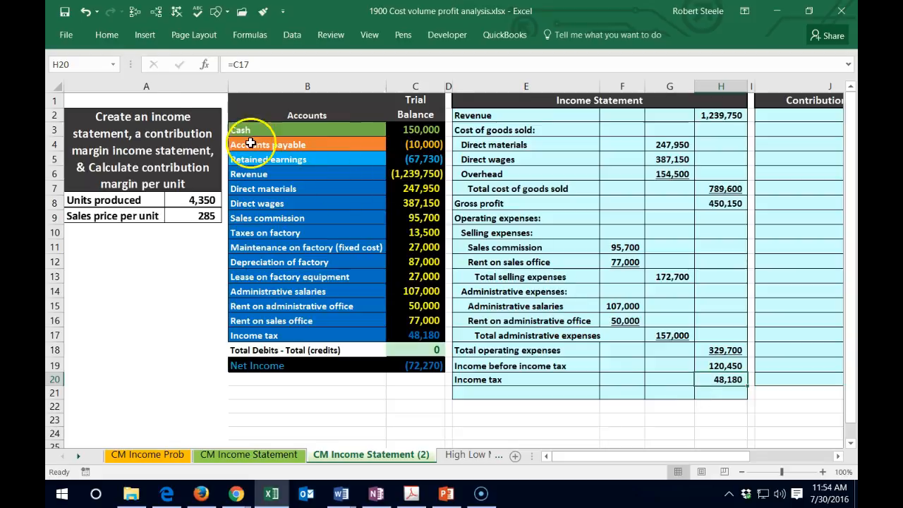
{"action": "left_click", "coordinate": [111, 37]}
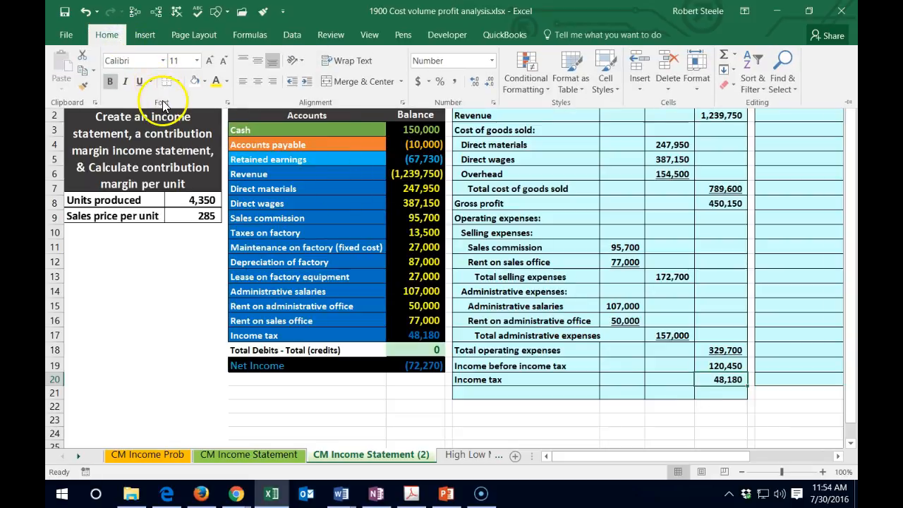
- Enter the label "Net income" in E21 and move to its amount cell H21
{"action": "left_click", "coordinate": [490, 390]}
{"action": "left_click", "coordinate": [490, 390]}
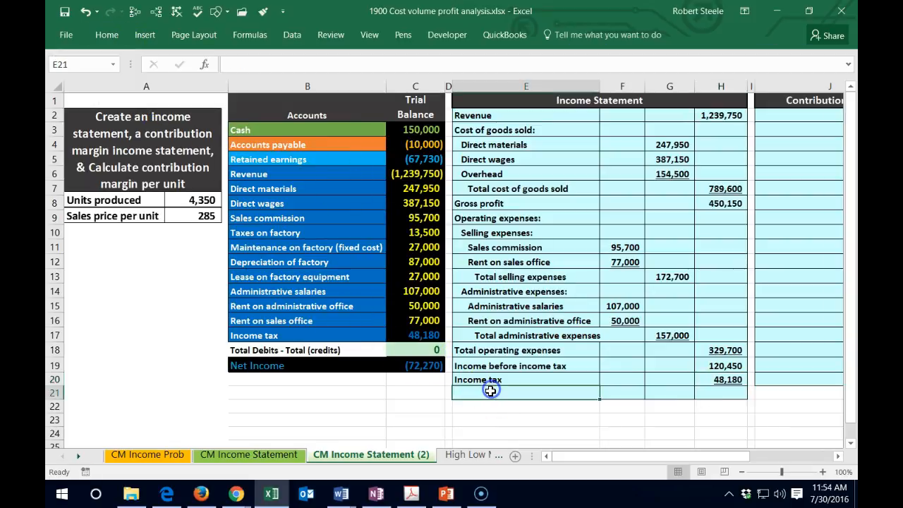
{"action": "type", "text": "Ne"}
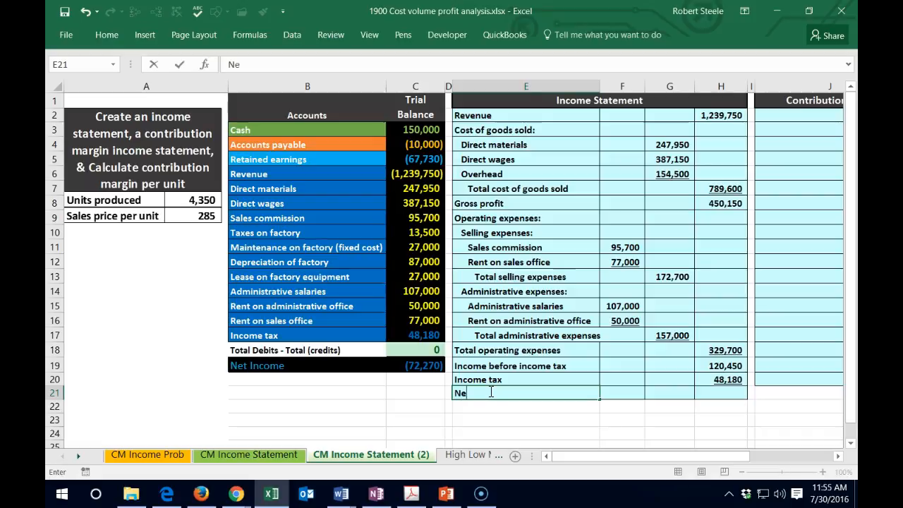
{"action": "key", "text": "Tab"}
{"action": "key", "text": "Tab"}
{"action": "key", "text": "Tab"}
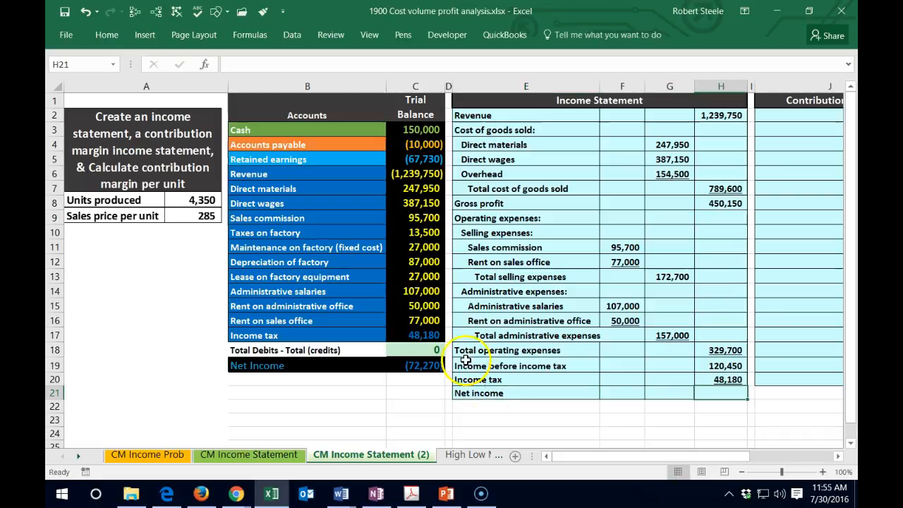
- Change the font color of the trial balance income tax amount in C17 to yellow
{"action": "right_click", "coordinate": [423, 336]}
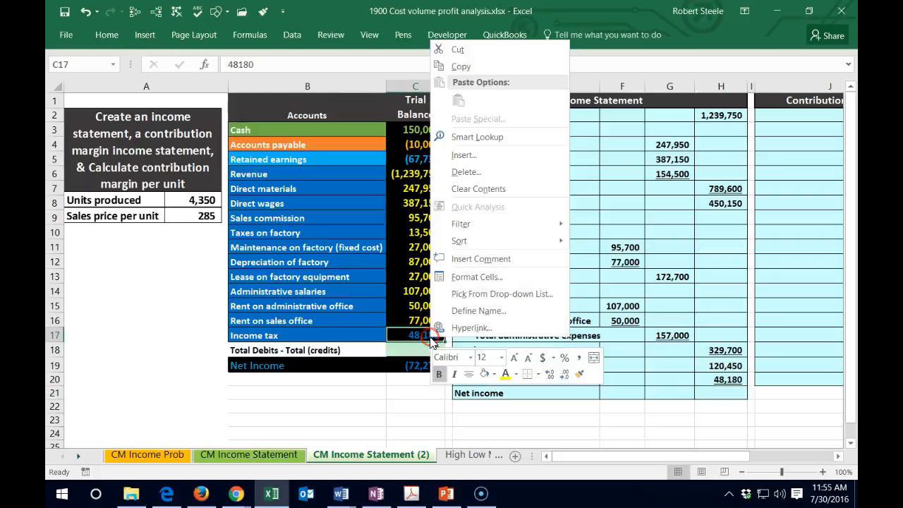
{"action": "left_click", "coordinate": [506, 375]}
{"action": "left_click", "coordinate": [574, 421]}
- Calculate net income in H21 by subtracting income tax from income before income tax with the formula =H19-H20
{"action": "left_click", "coordinate": [715, 395]}
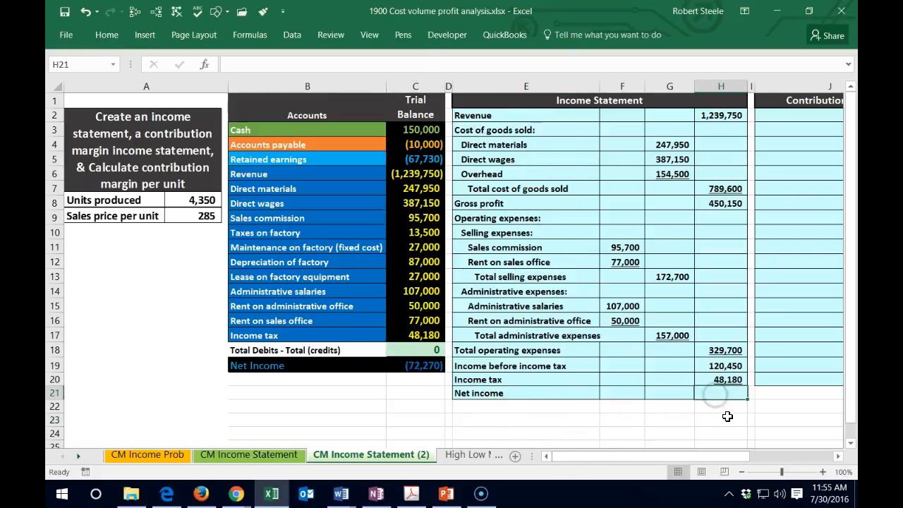
{"action": "type", "text": "=sum("}
{"action": "key", "text": "Up"}
{"action": "key", "text": "BackSpace"}
{"action": "key", "text": "BackSpace"}
{"action": "key", "text": "BackSpace"}
{"action": "key", "text": "BackSpace"}
{"action": "key", "text": "BackSpace"}
{"action": "key", "text": "BackSpace"}
{"action": "key", "text": "BackSpace"}
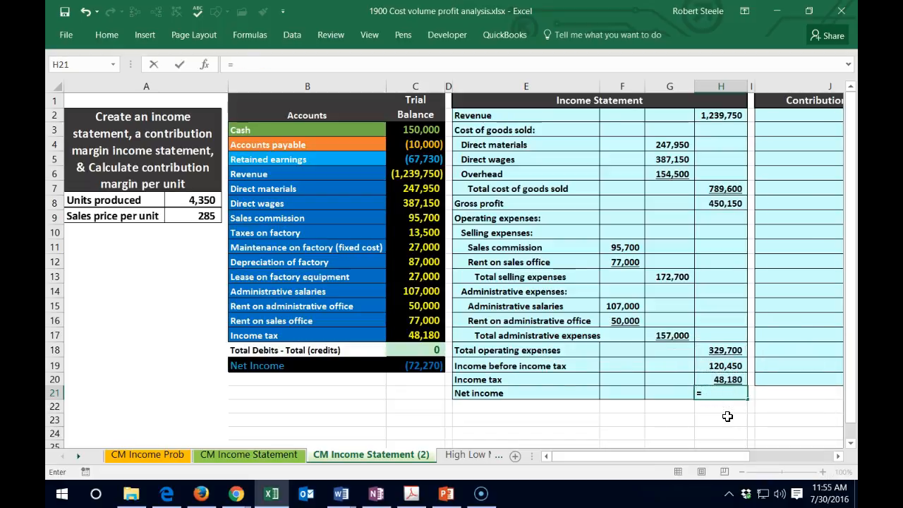
{"action": "left_click", "coordinate": [716, 361]}
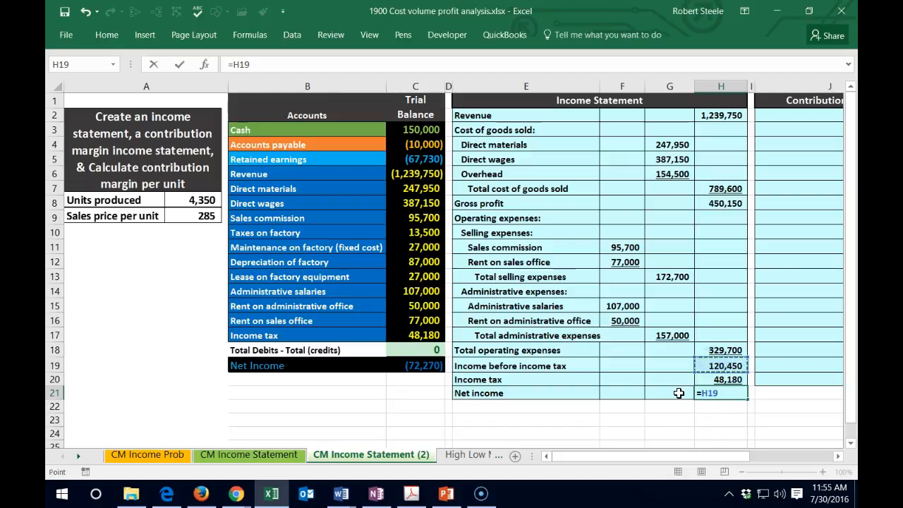
{"action": "type", "text": "-"}
{"action": "left_click", "coordinate": [715, 379]}
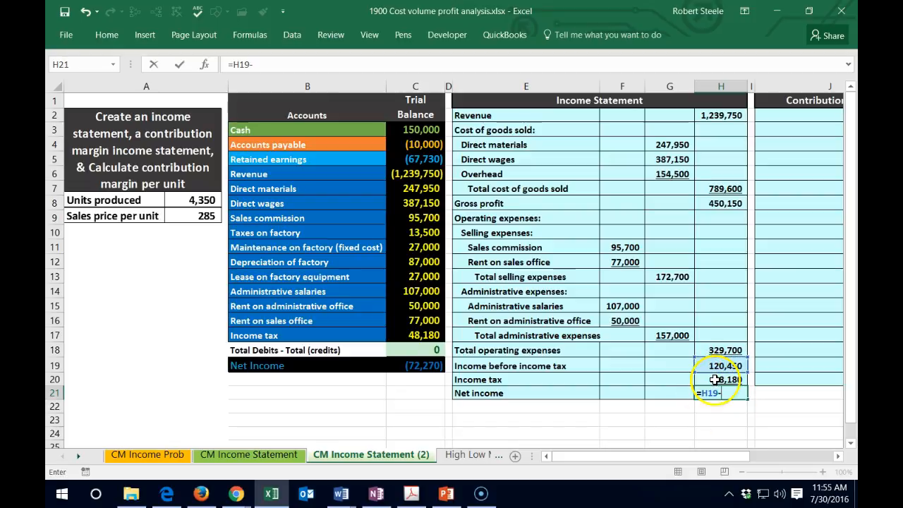
{"action": "key", "text": "Return"}
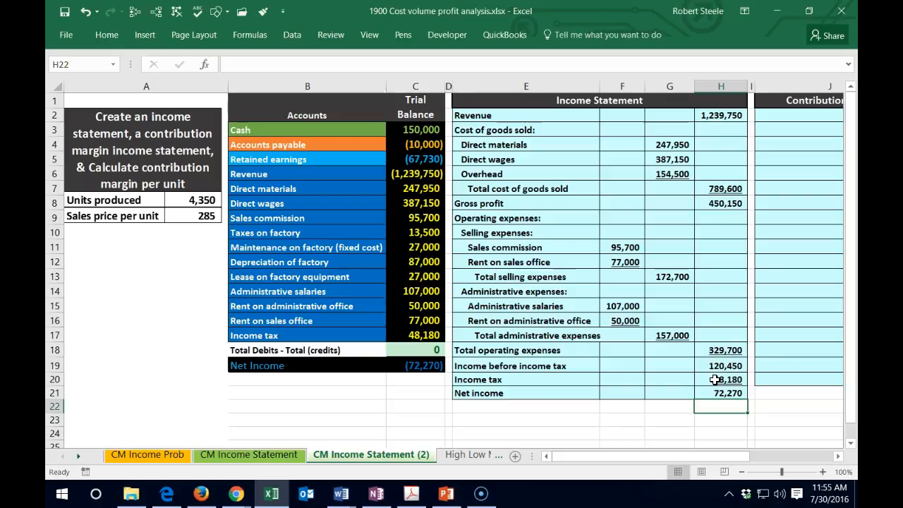
- Compare net income in H21 with the trial balance net income in C19 and the sum of C6:C17
{"action": "left_click", "coordinate": [717, 392]}
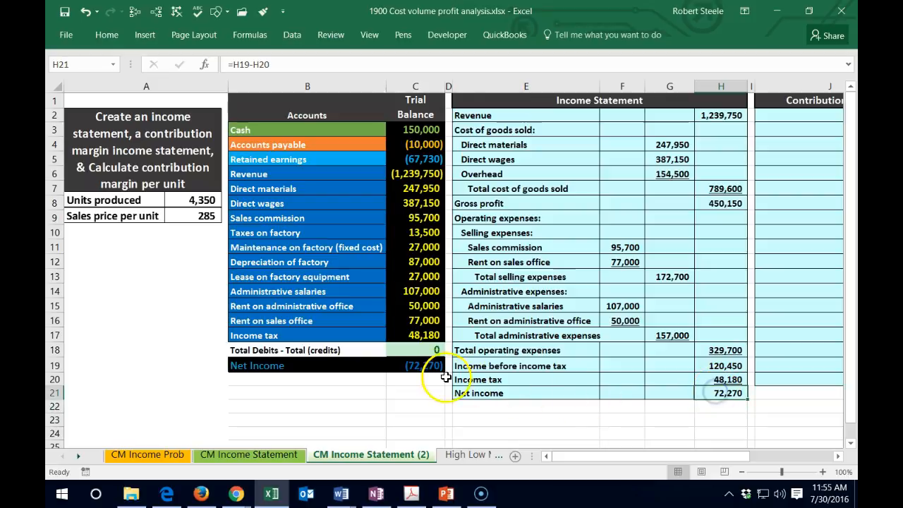
{"action": "left_click", "coordinate": [426, 366]}
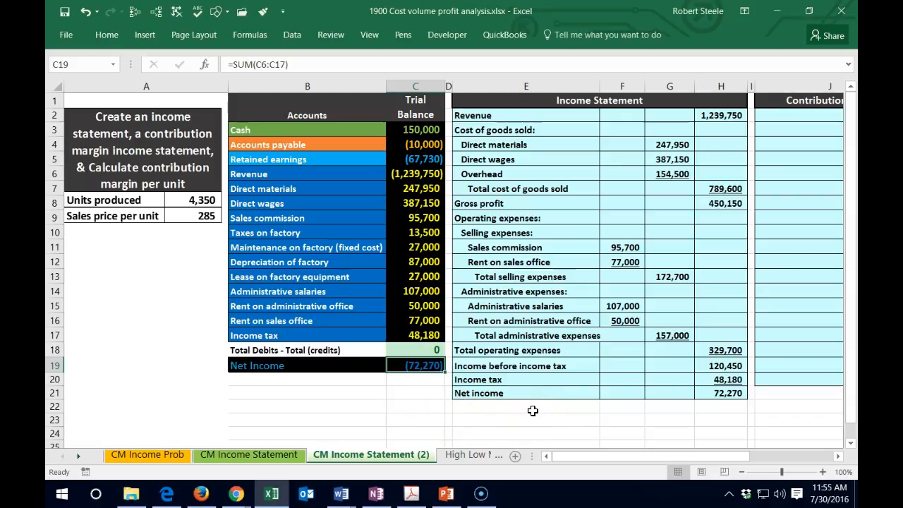
{"action": "left_click_drag", "start_coordinate": [416, 177], "coordinate": [415, 328]}
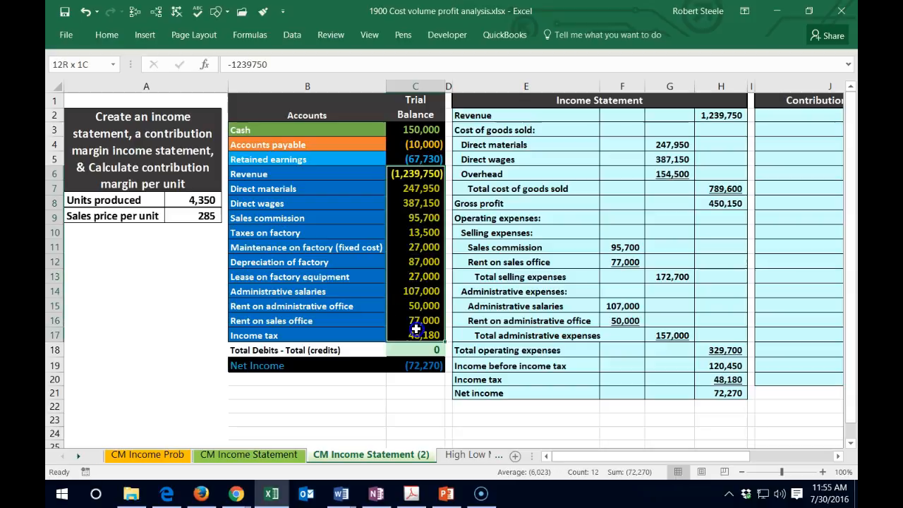
{"action": "left_click", "coordinate": [640, 295]}
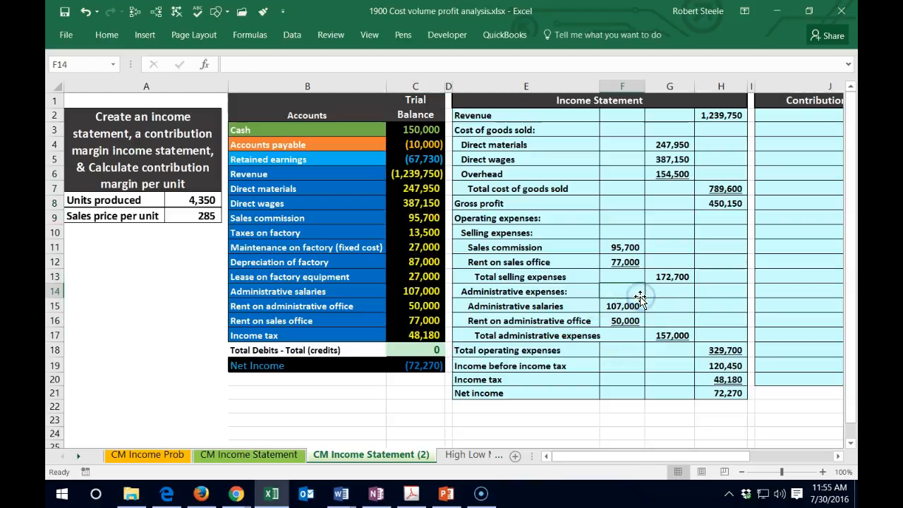
{"action": "left_click", "coordinate": [717, 392]}
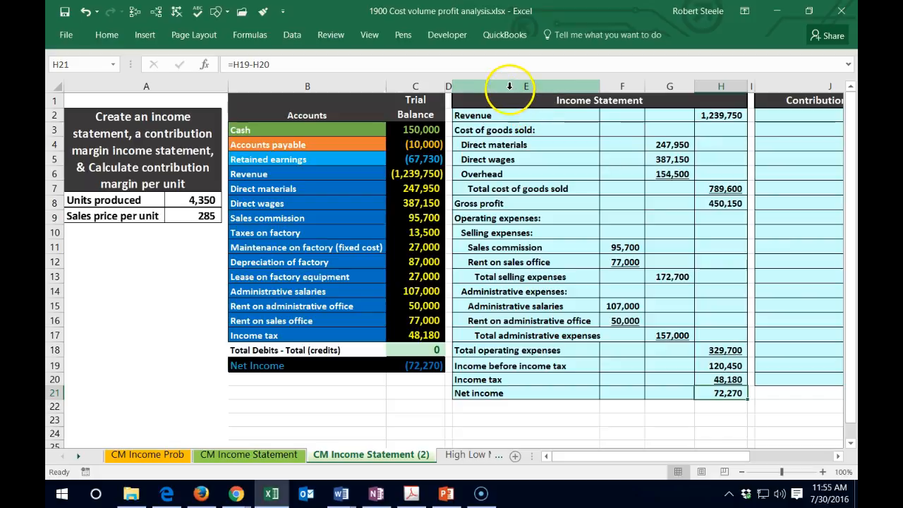
- Hide the income statement columns E through I so the contribution margin income statement sits beside the trial balance
{"action": "left_click_drag", "start_coordinate": [509, 86], "coordinate": [753, 86]}
{"action": "right_click", "coordinate": [617, 135]}
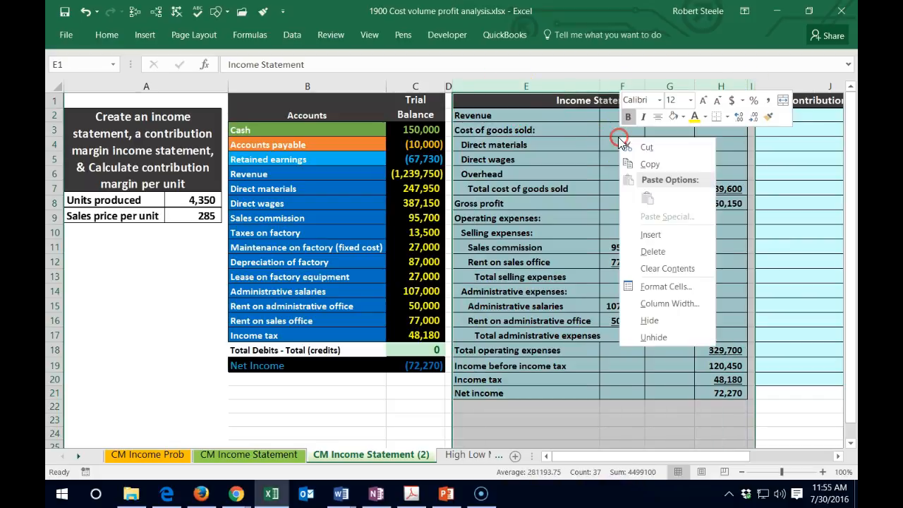
{"action": "left_click", "coordinate": [647, 319]}
{"action": "left_click", "coordinate": [599, 305]}
- Review the trial balance revenue and expense amounts in C6:C17 for the contribution margin income statement
{"action": "left_click", "coordinate": [511, 116]}
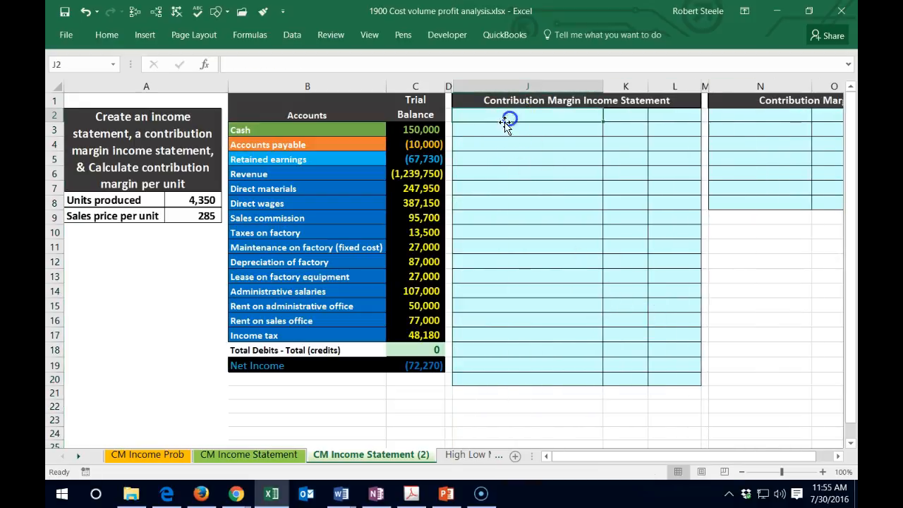
{"action": "left_click_drag", "start_coordinate": [423, 173], "coordinate": [415, 334]}
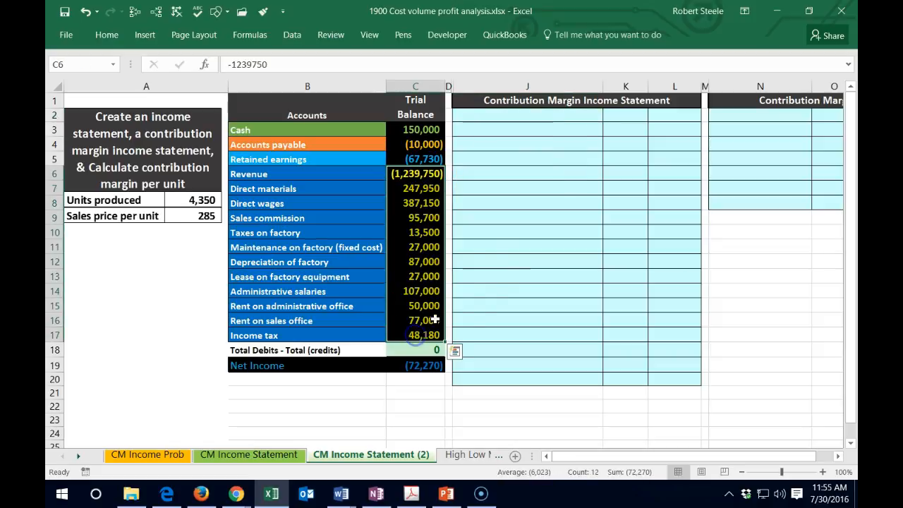
{"action": "left_click", "coordinate": [528, 181]}
- Enter the label "Sales" in J2 and bring the trial balance revenue into L2 with the formula -C6
{"action": "left_click", "coordinate": [490, 118]}
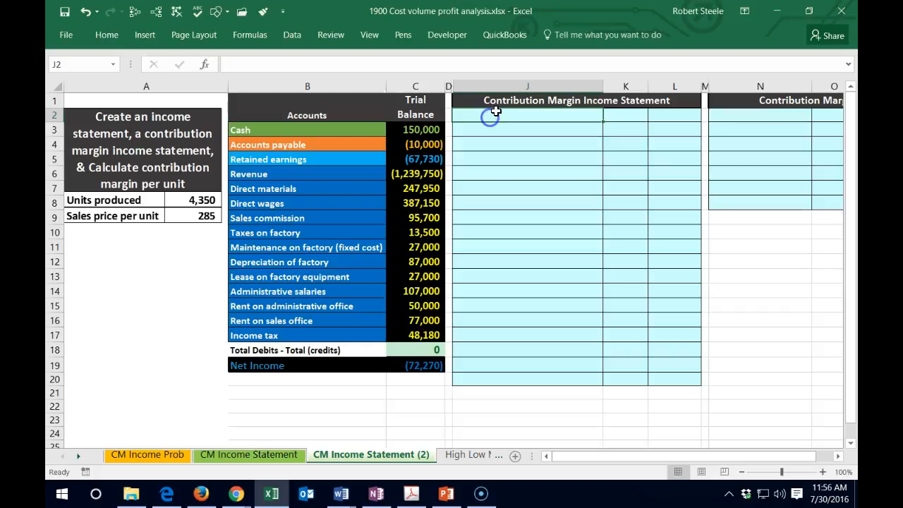
{"action": "type", "text": "Sales"}
{"action": "key", "text": "Tab"}
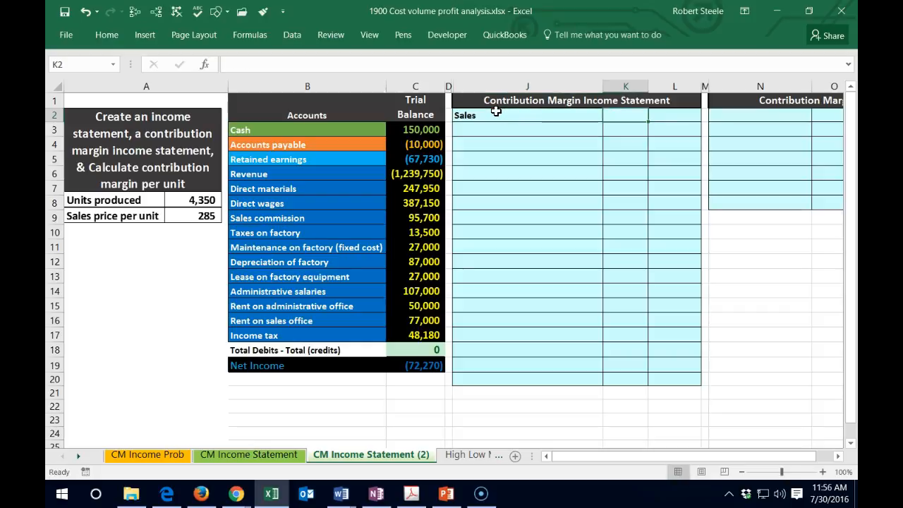
{"action": "key", "text": "Tab"}
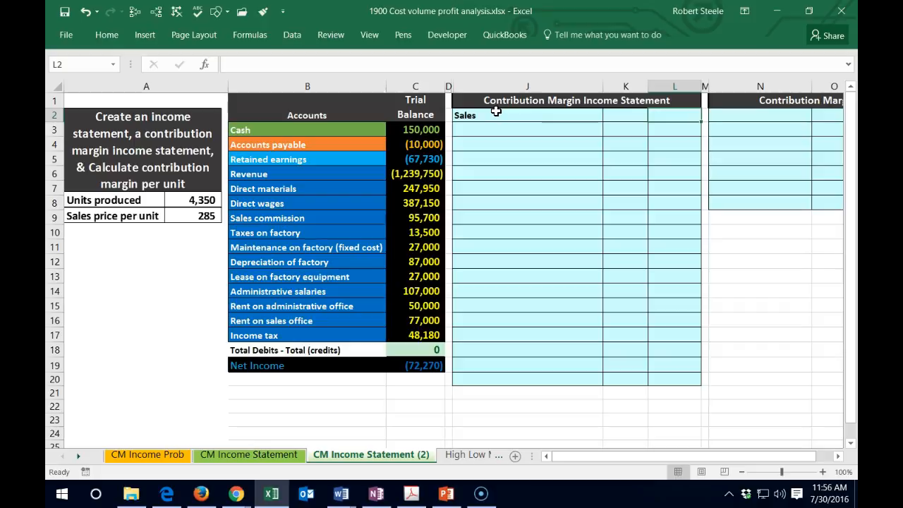
{"action": "type", "text": "-"}
{"action": "left_click", "coordinate": [416, 175]}
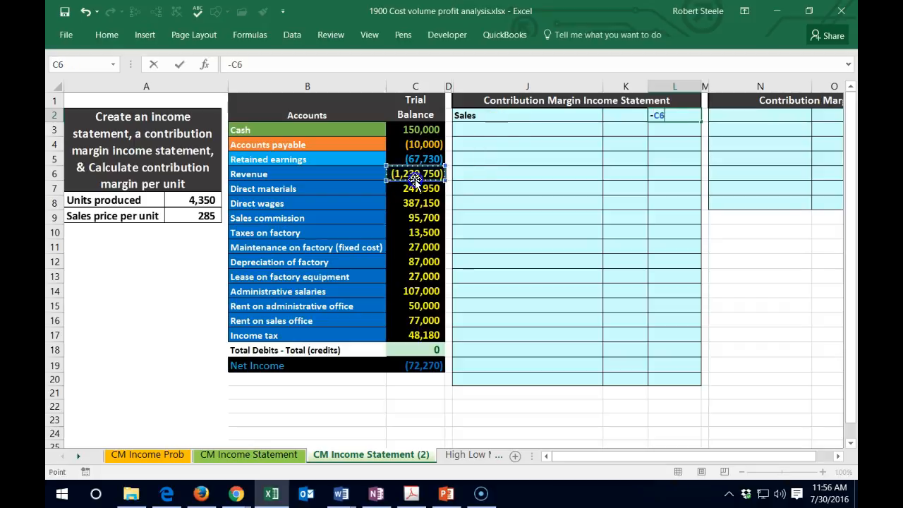
{"action": "key", "text": "Return"}
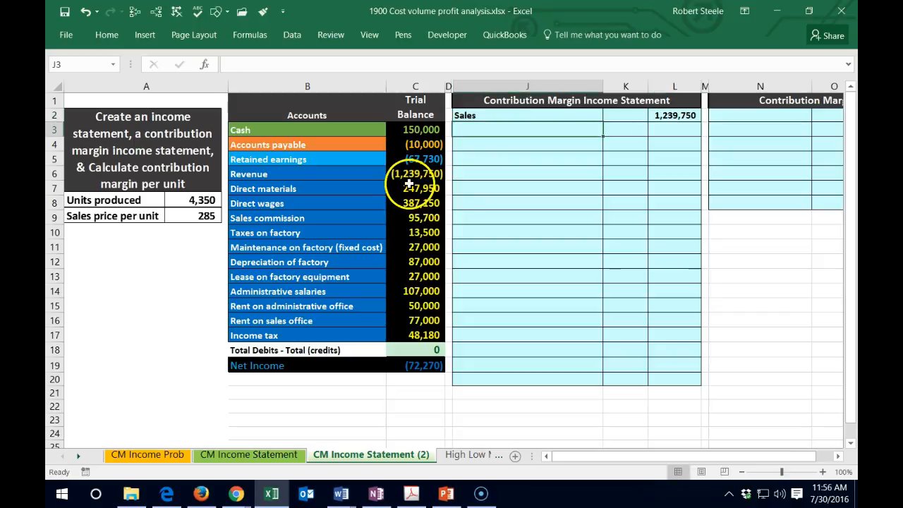
- Open the font color choices for the trial balance revenue amount in C6
{"action": "left_click", "coordinate": [410, 175]}
{"action": "right_click", "coordinate": [405, 176]}
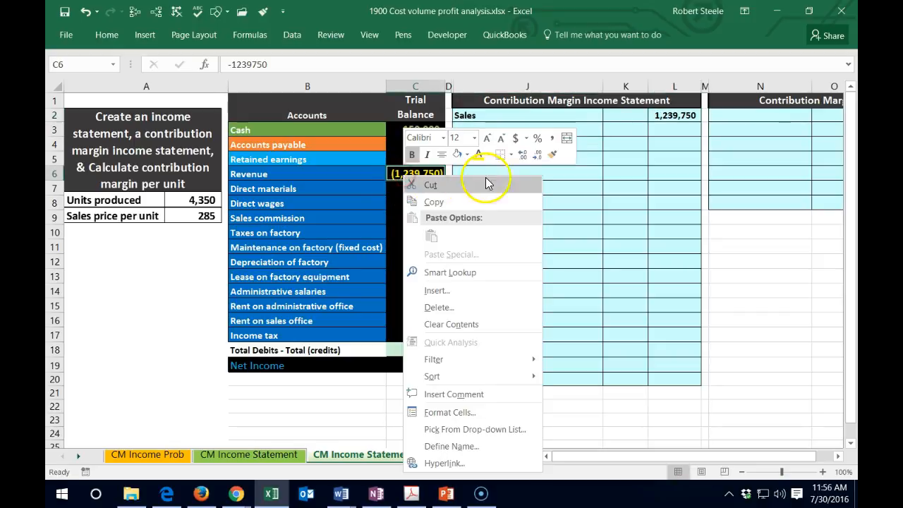
{"action": "left_click", "coordinate": [492, 155]}
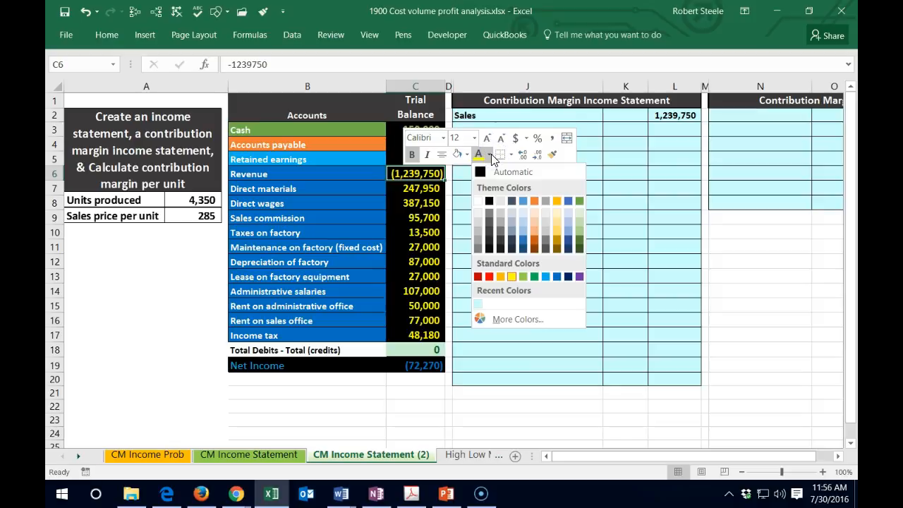